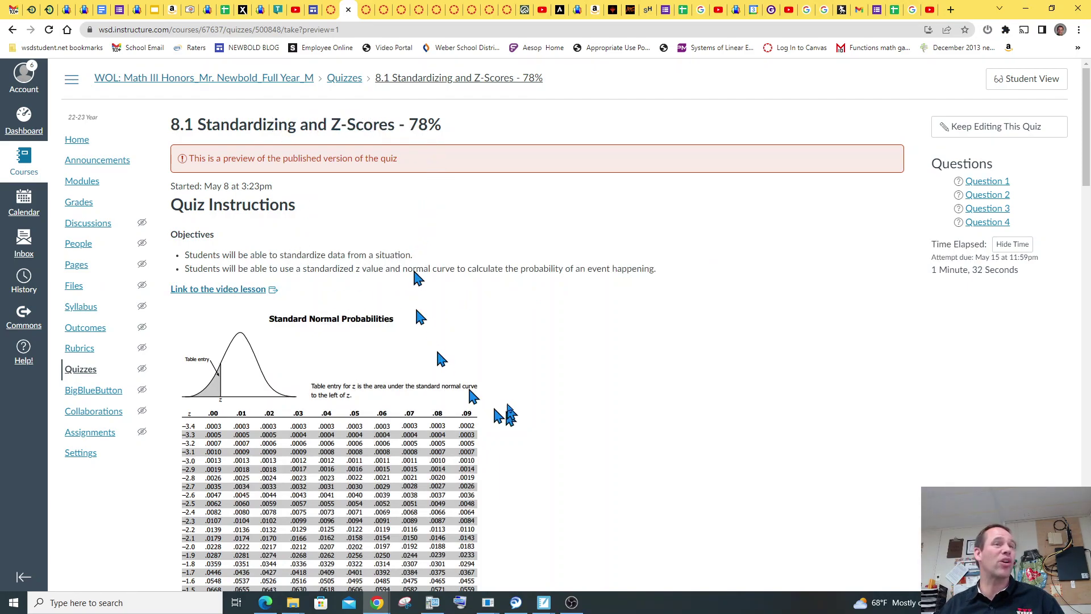
Step: Scroll the quiz down past the z-tables to Question 1's z-statements and answer boxes
scroll(504, 400, down, 2)
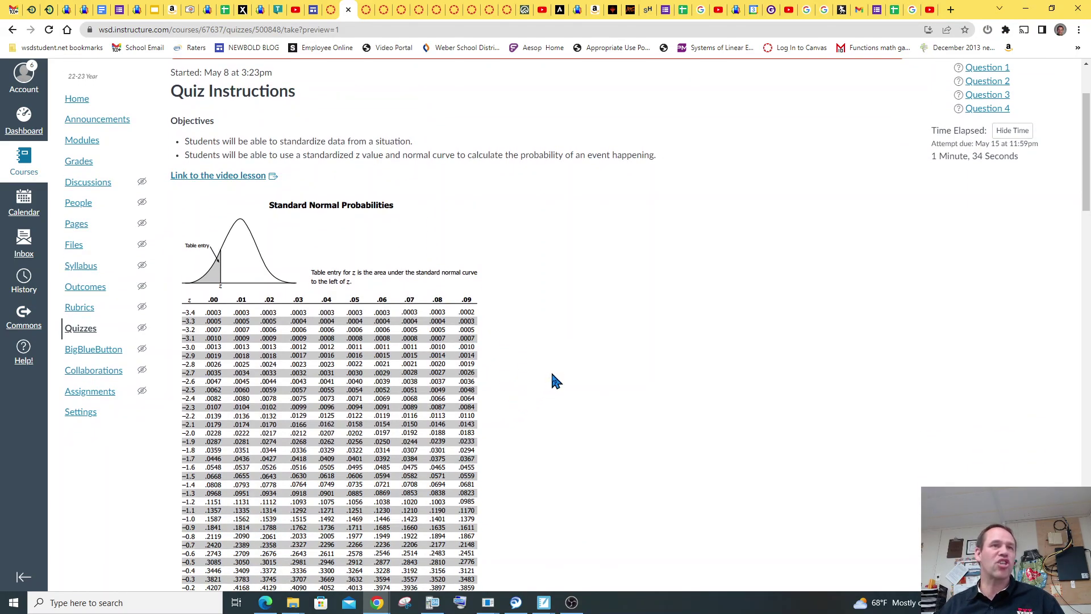
ctrl+scroll(550, 369, up, 4)
scroll(613, 403, down, 5)
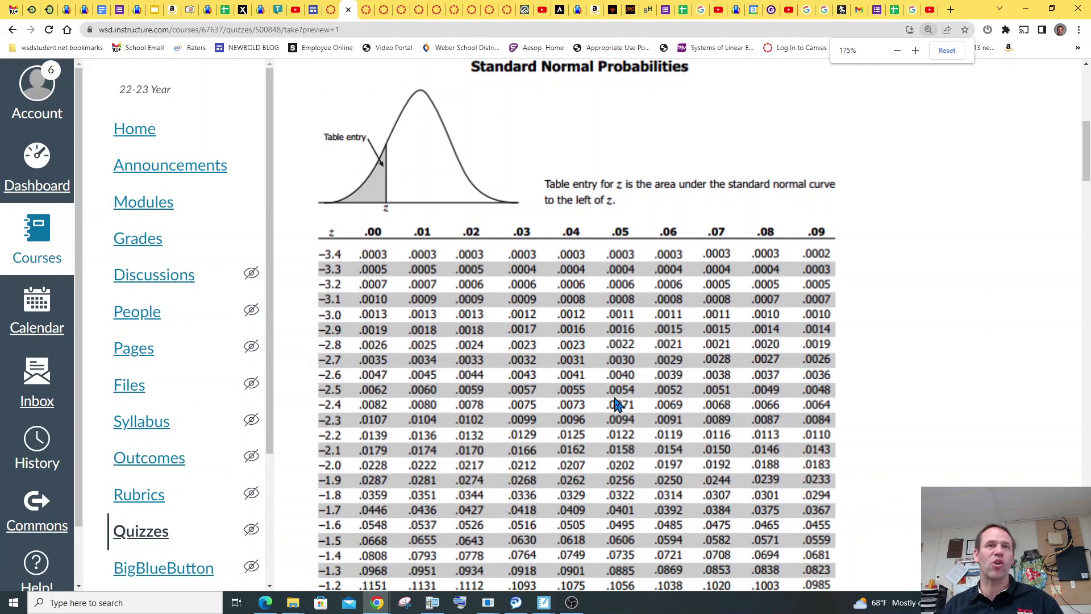
scroll(616, 404, up, 1)
scroll(616, 404, down, 5)
scroll(618, 404, down, 10)
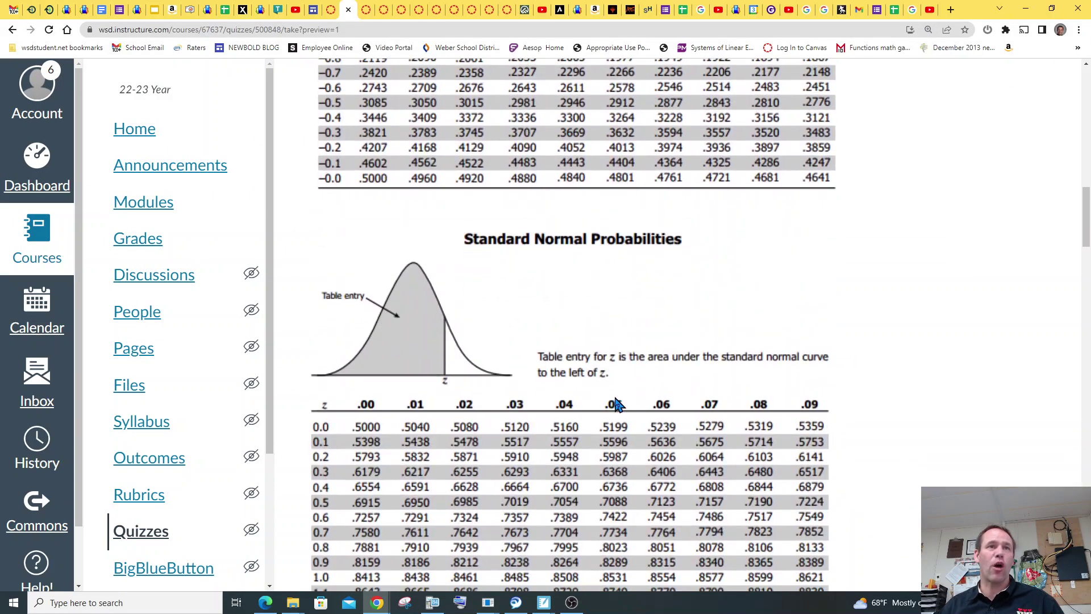
scroll(616, 402, up, 18)
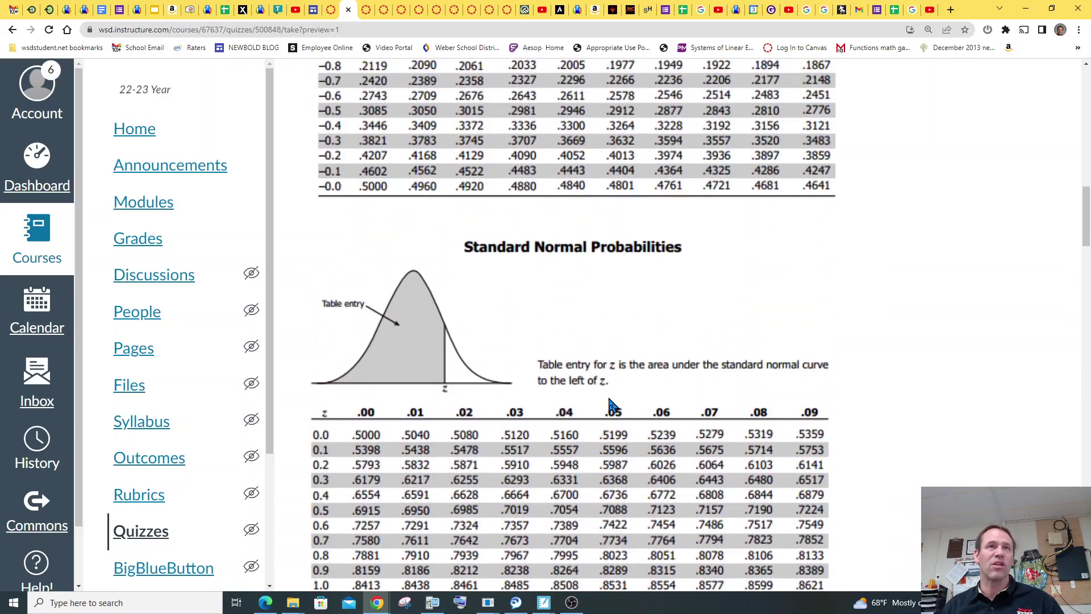
scroll(614, 400, down, 8)
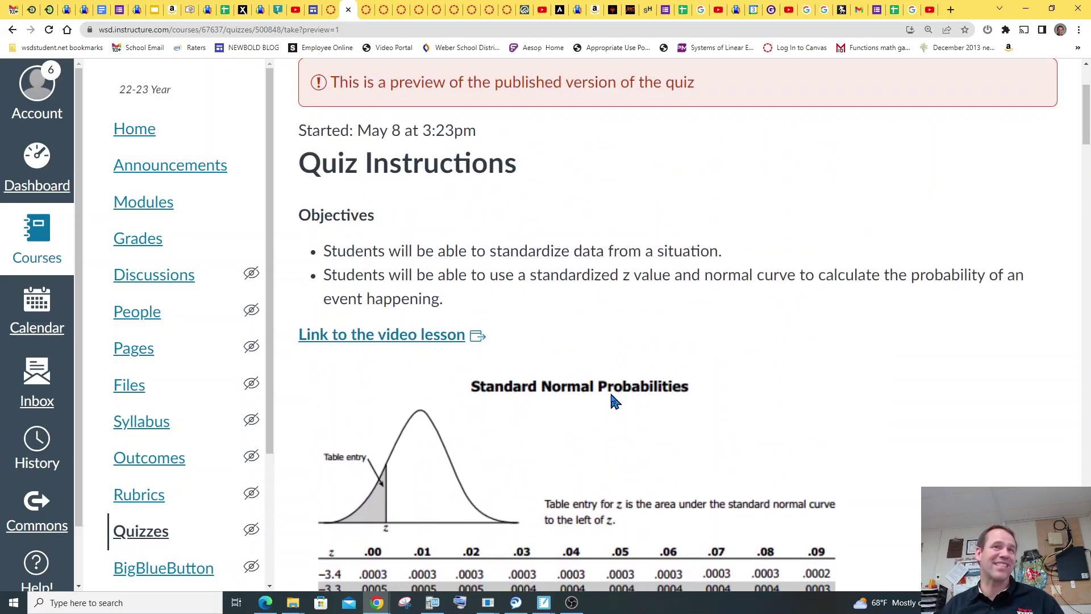
scroll(613, 401, up, 4)
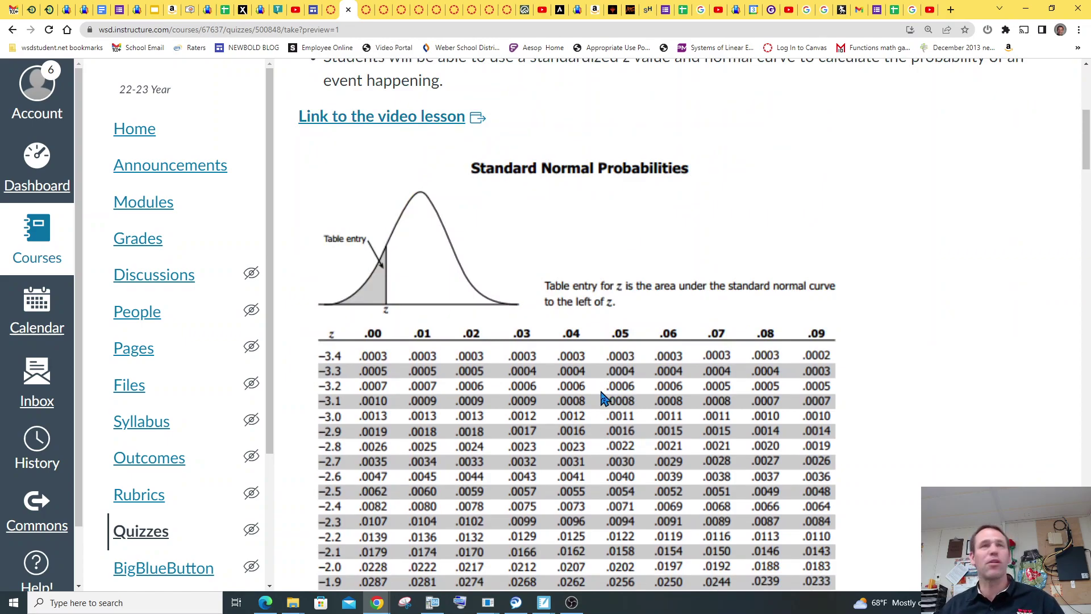
scroll(606, 398, down, 20)
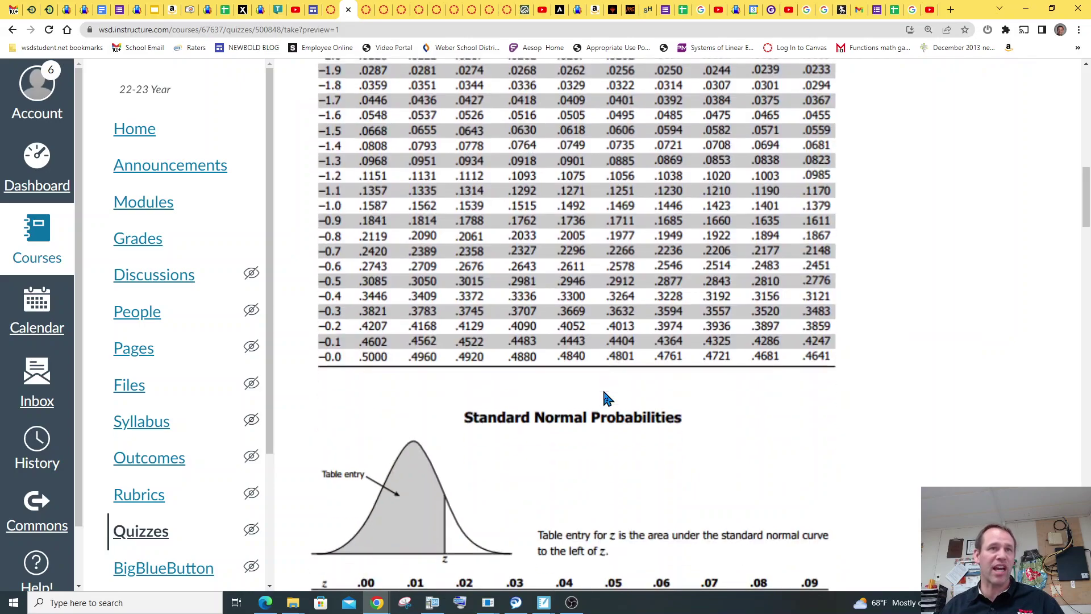
scroll(606, 398, down, 8)
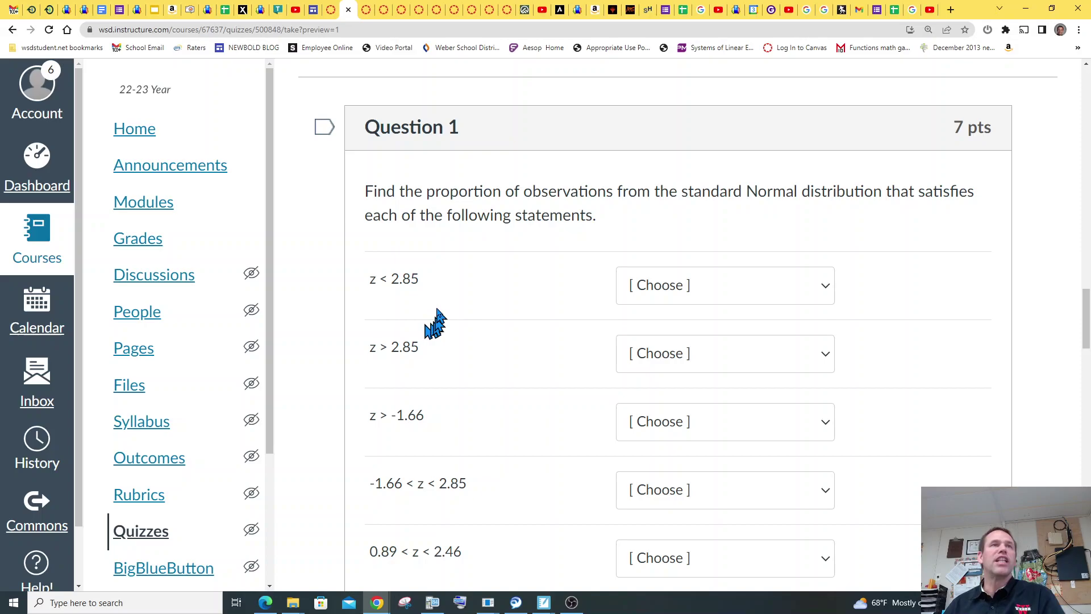
Step: Highlight the statement z < 2.85, then scroll back up to the positive z-table rows
drag(428, 192, 481, 193)
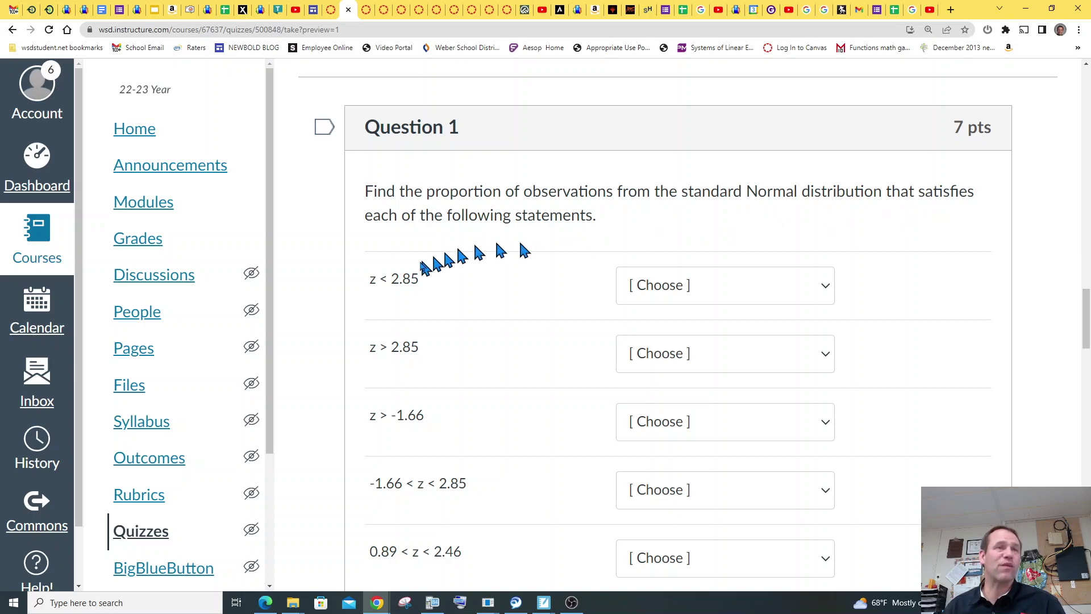
drag(371, 281, 421, 287)
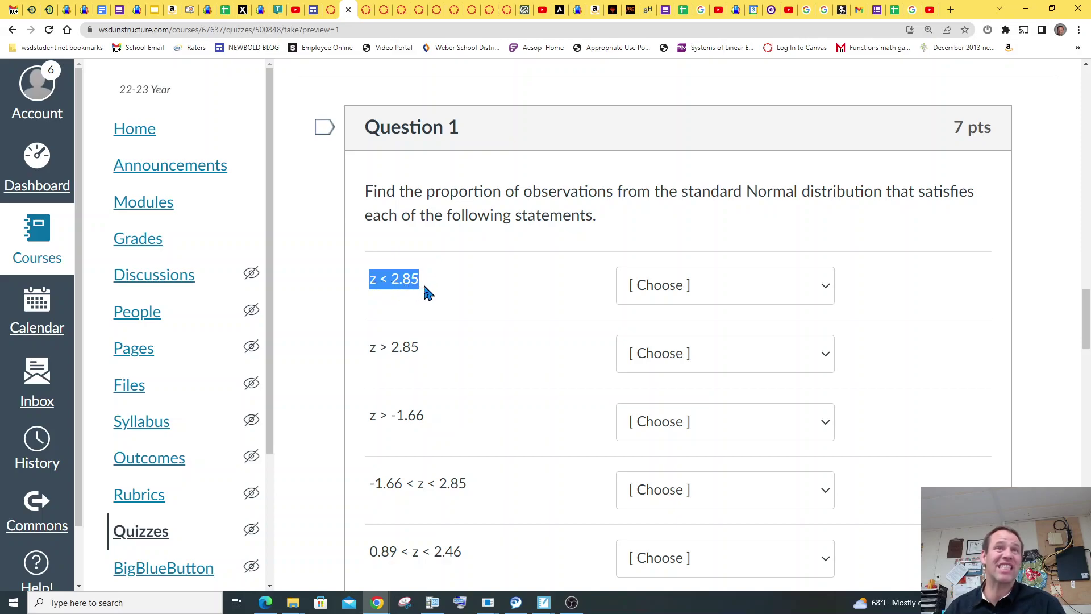
scroll(483, 324, up, 8)
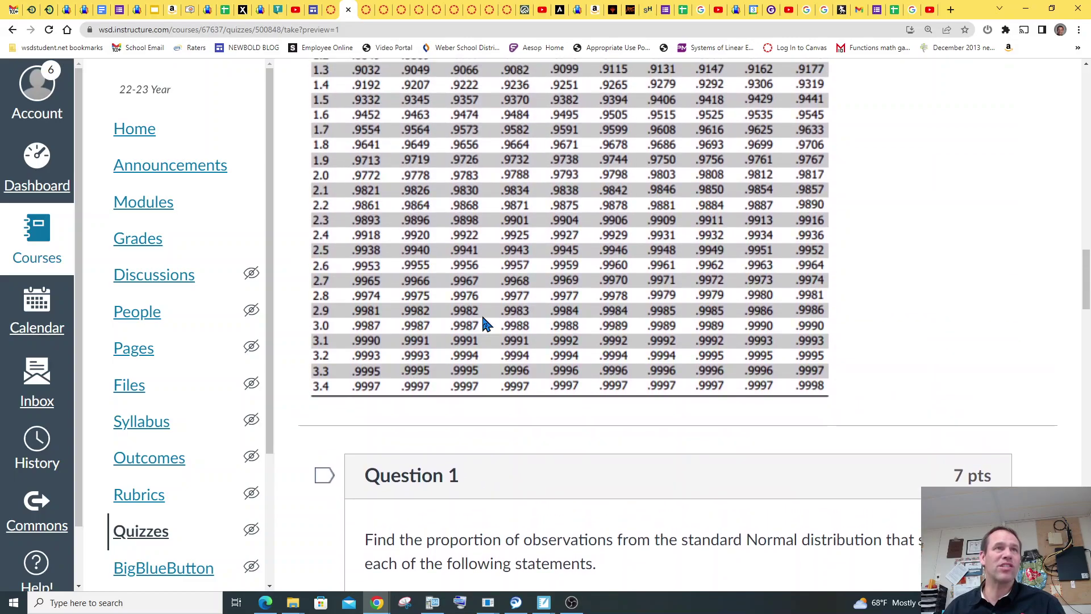
scroll(396, 300, up, 14)
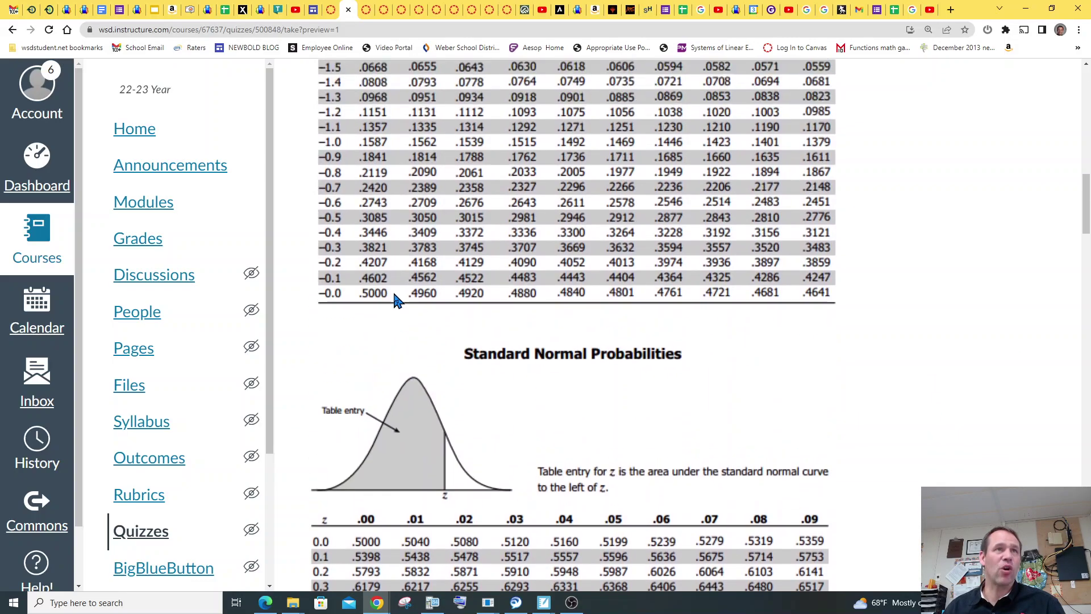
scroll(396, 299, down, 10)
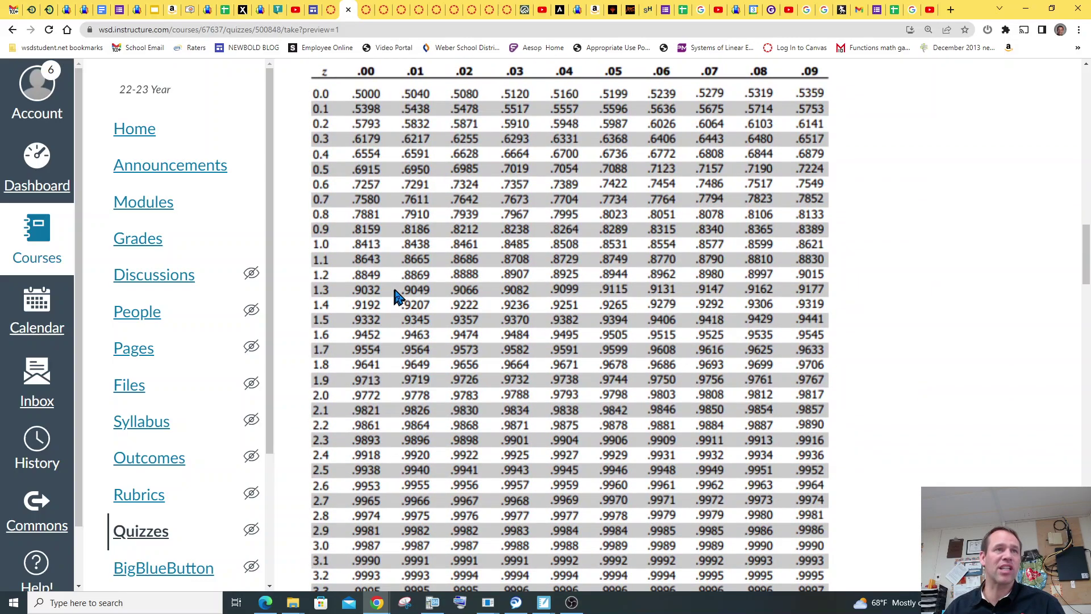
scroll(396, 300, up, 7)
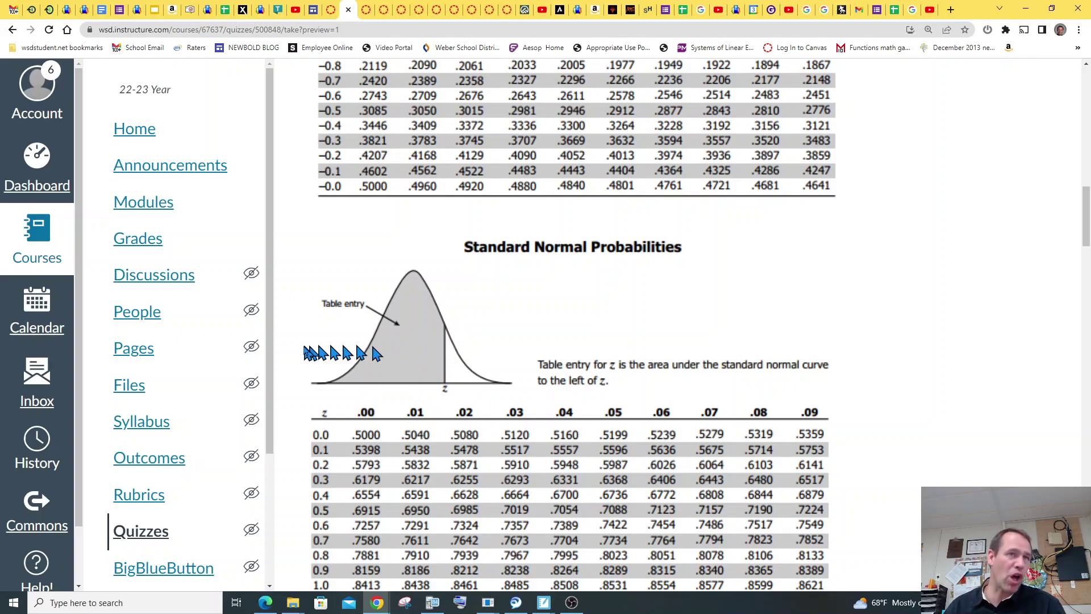
scroll(398, 373, down, 3)
scroll(398, 376, down, 5)
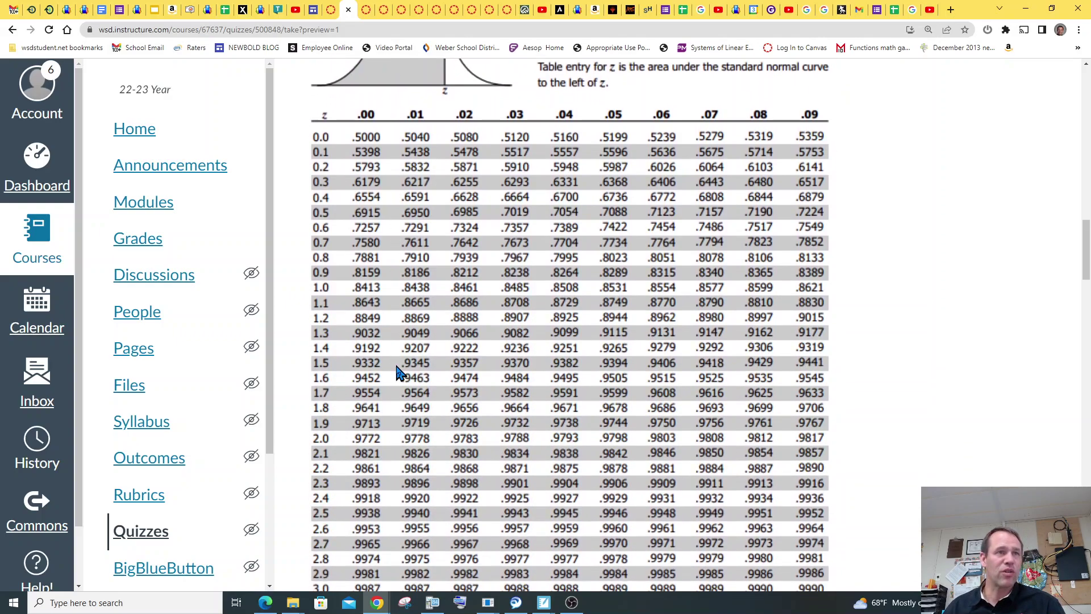
scroll(377, 385, down, 7)
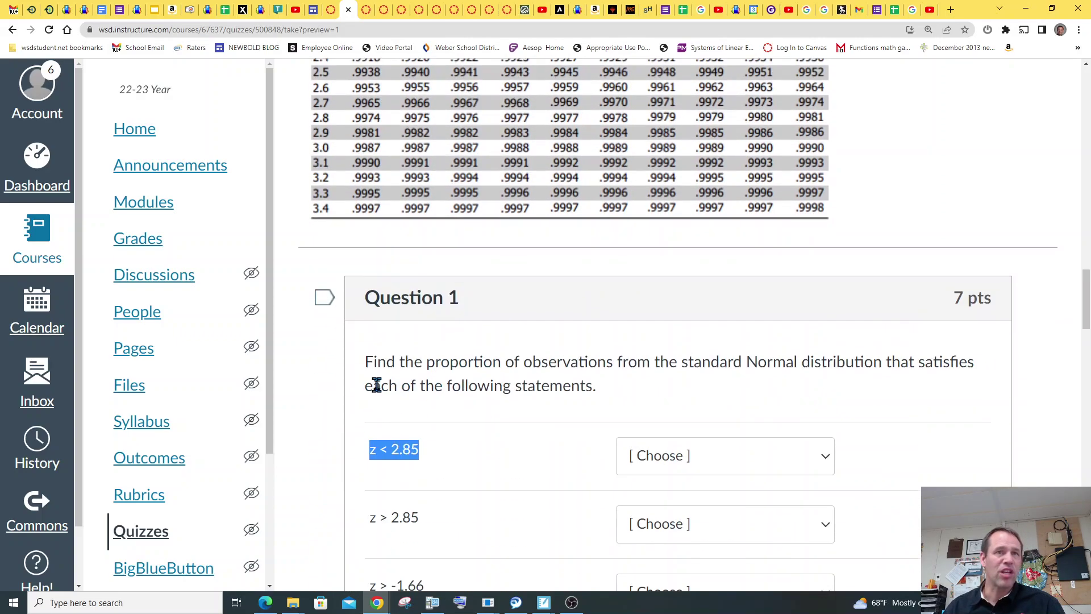
scroll(381, 382, up, 5)
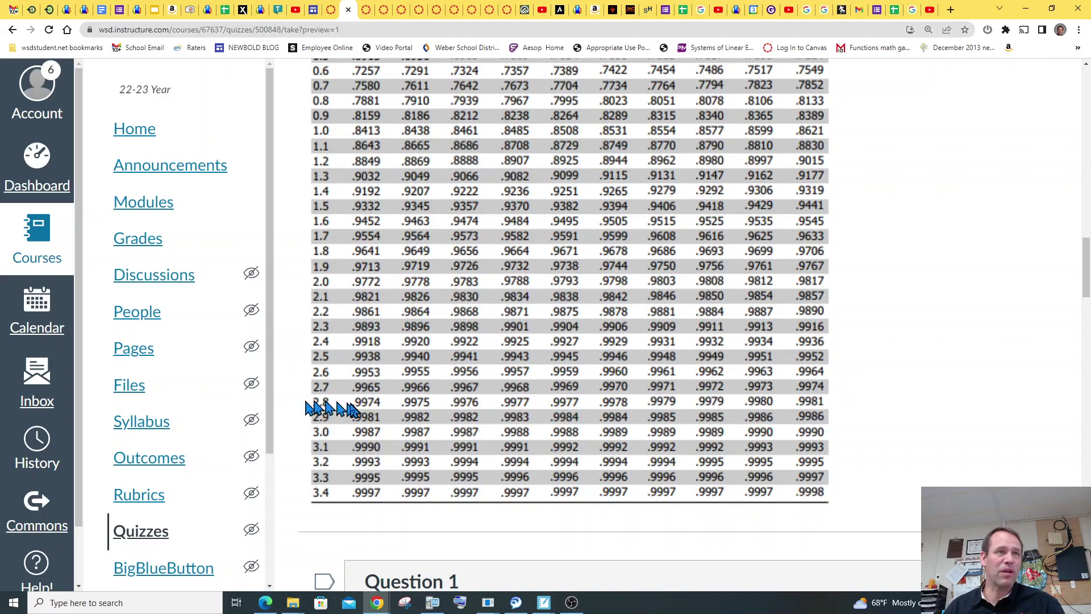
scroll(369, 408, up, 1)
scroll(377, 417, up, 1)
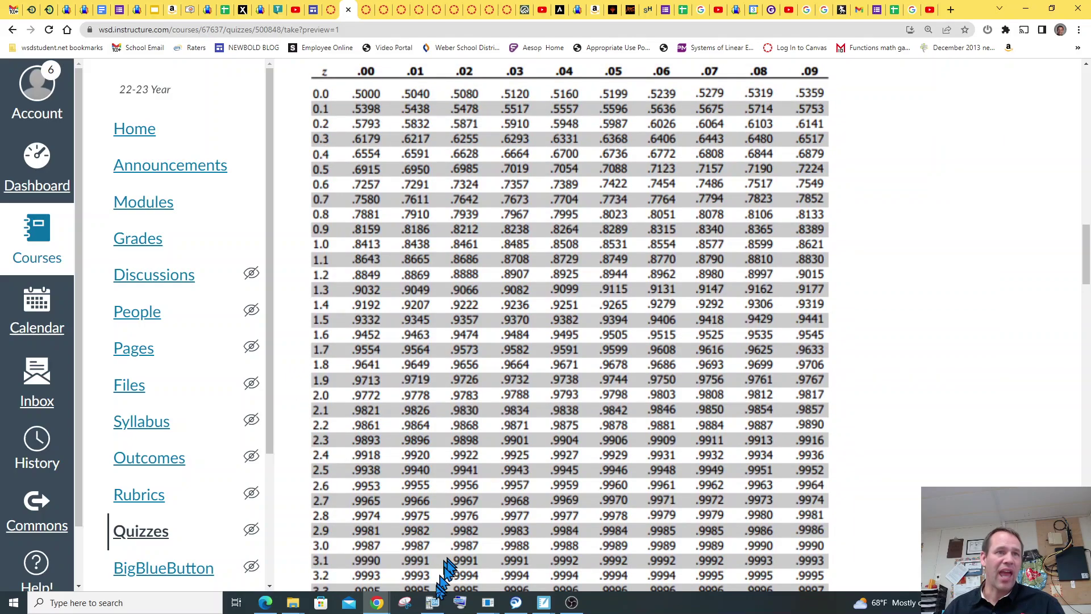
Step: Capture the positive z-table as a new snip in Snipping Tool
click(405, 603)
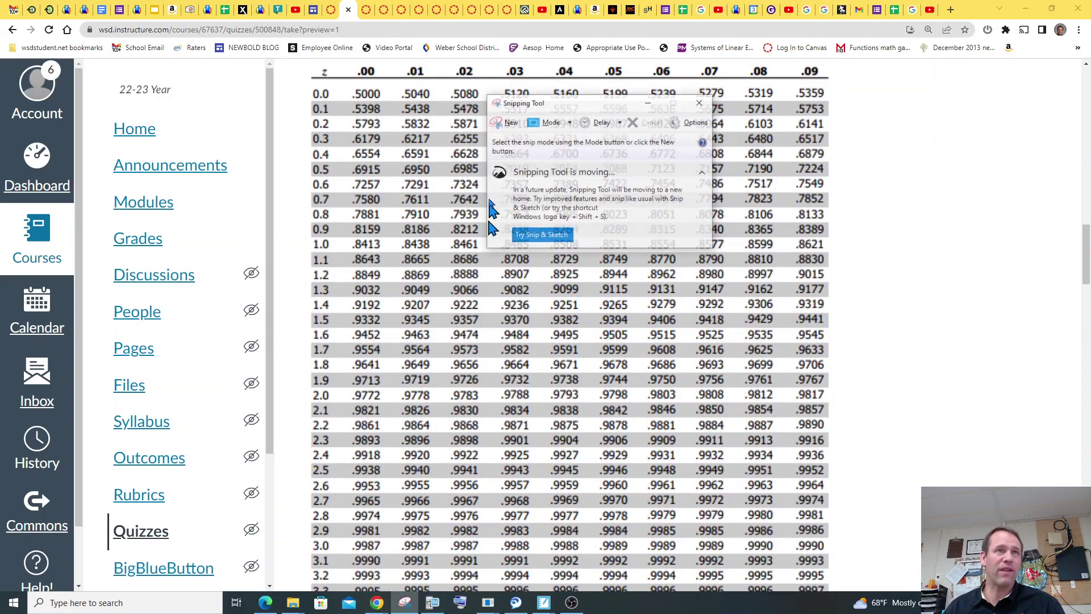
click(507, 128)
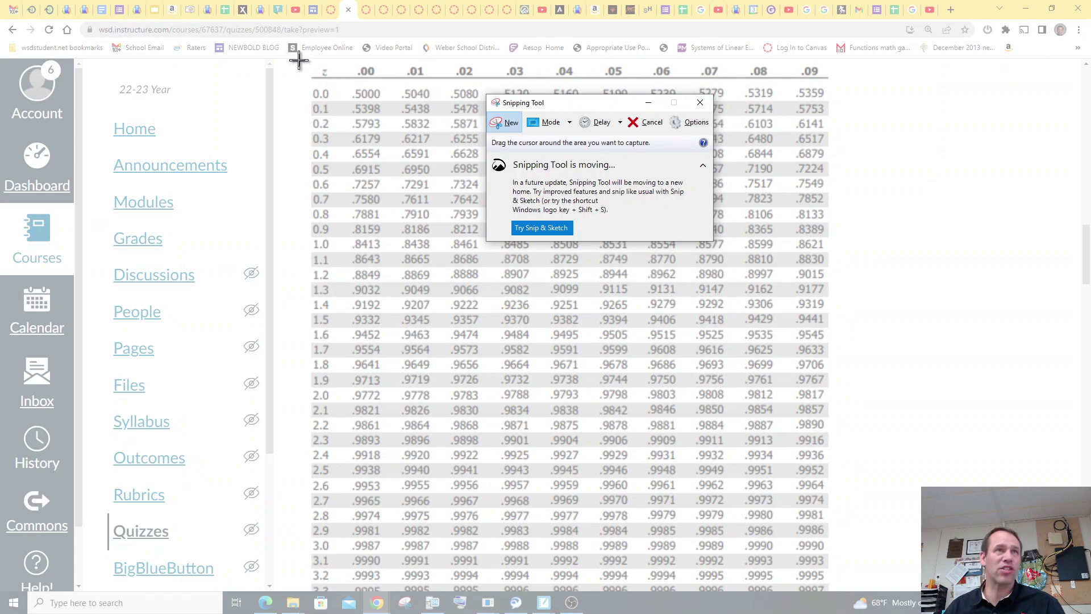
drag(298, 59, 843, 589)
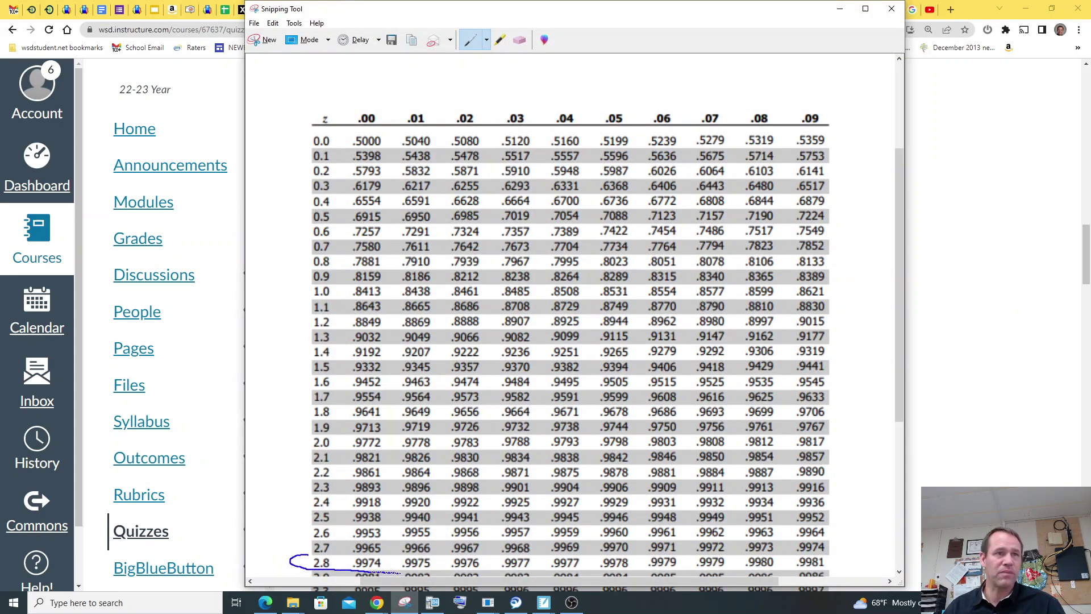
Step: Outline row 2.8 in blue and circle .9978 in red, then return to the quiz
drag(400, 573, 537, 568)
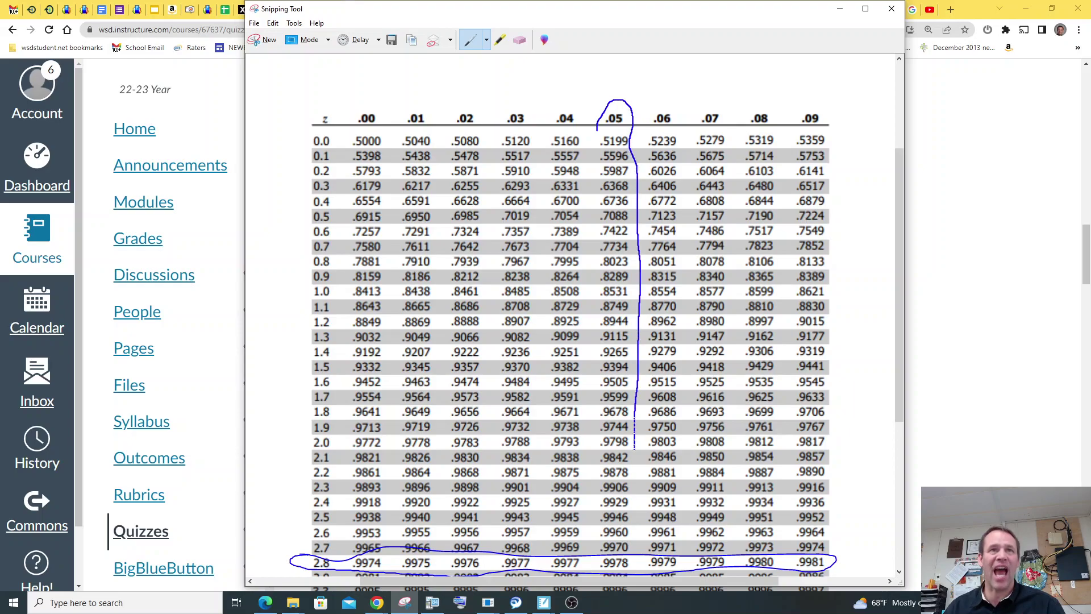
mouse_move(637, 562)
mouse_down()
mouse_move(634, 575)
mouse_move(598, 573)
mouse_move(586, 544)
mouse_up()
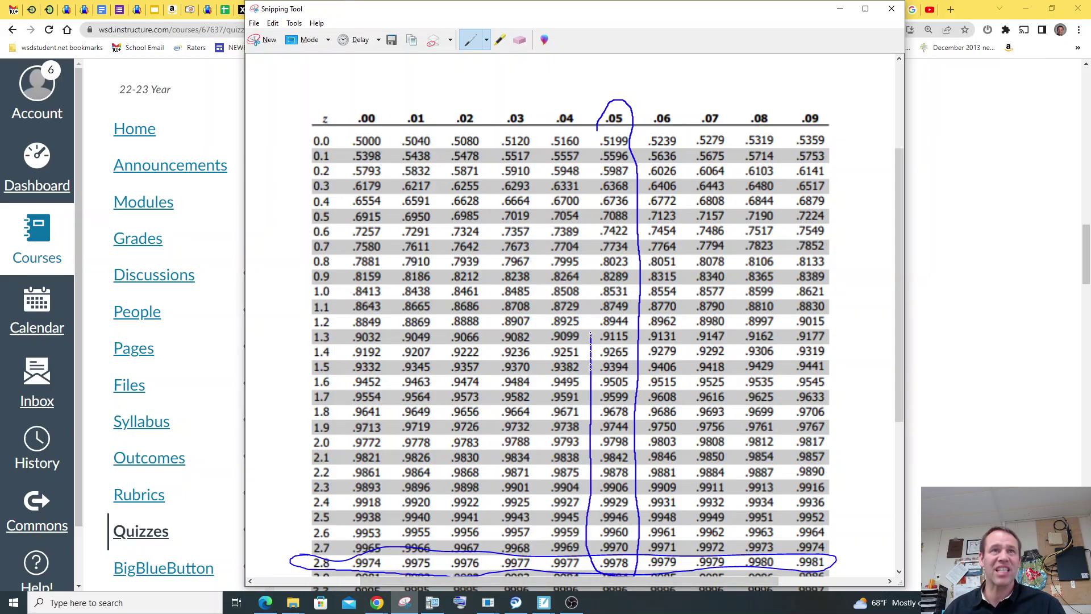
click(487, 41)
click(492, 71)
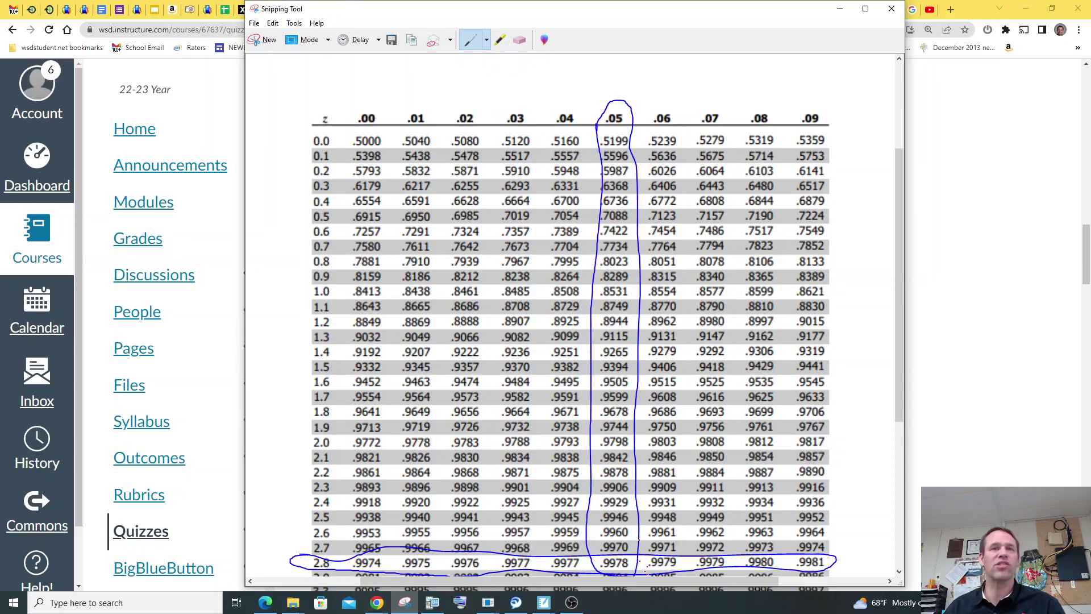
mouse_move(590, 559)
mouse_down()
mouse_move(596, 573)
mouse_move(630, 568)
mouse_move(614, 547)
mouse_move(600, 550)
mouse_up()
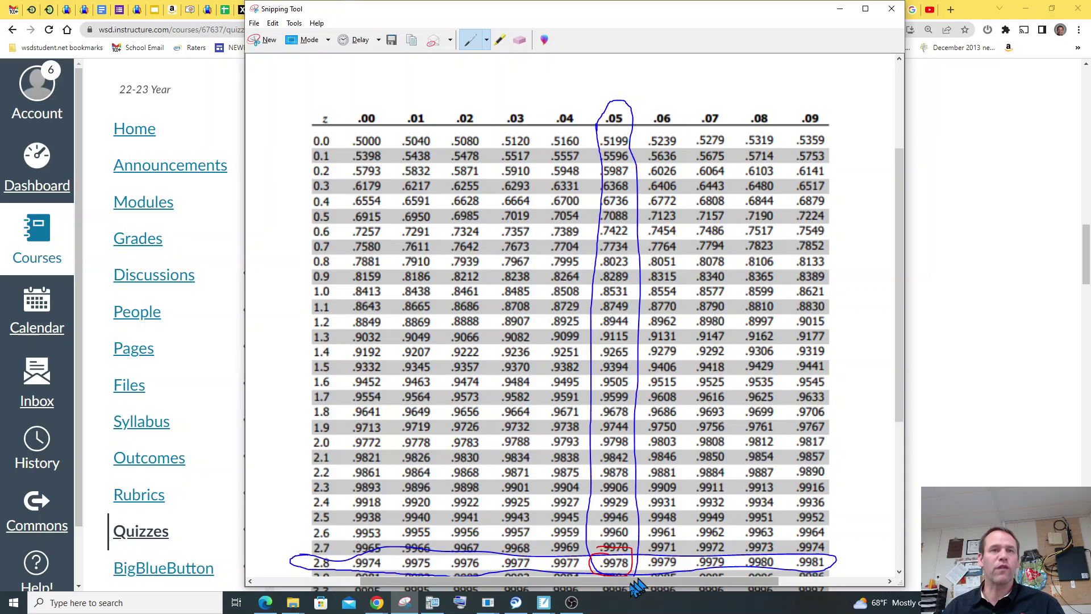
click(919, 466)
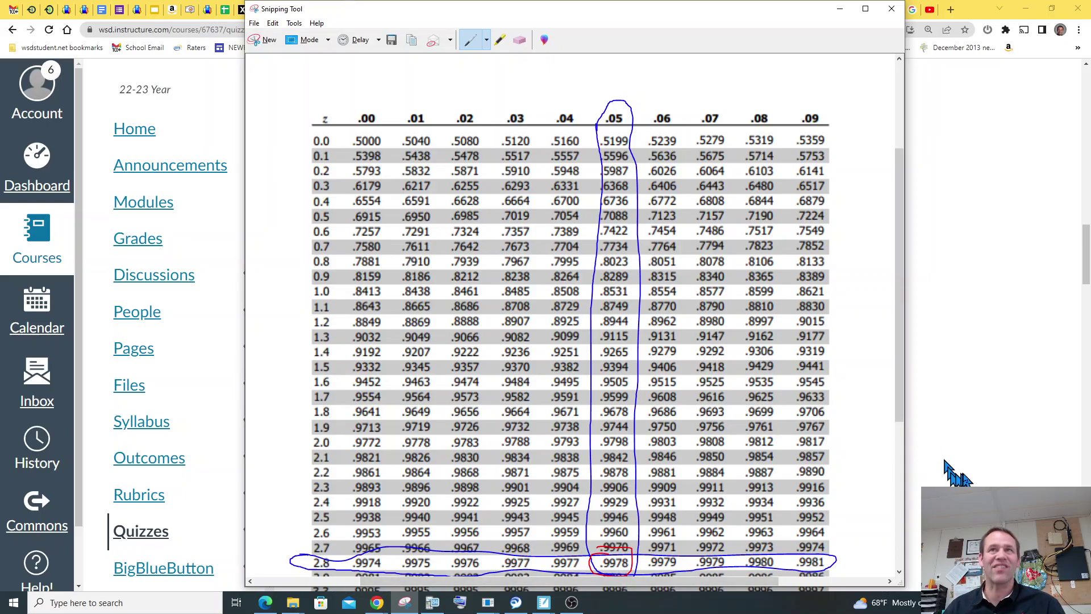
scroll(946, 481, down, 9)
click(718, 415)
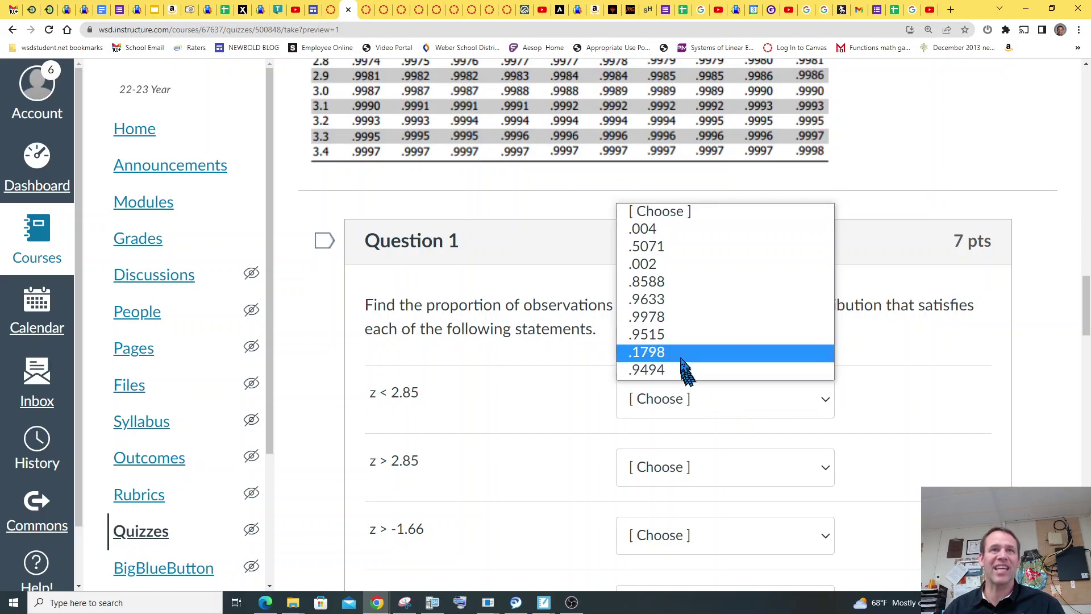
click(682, 319)
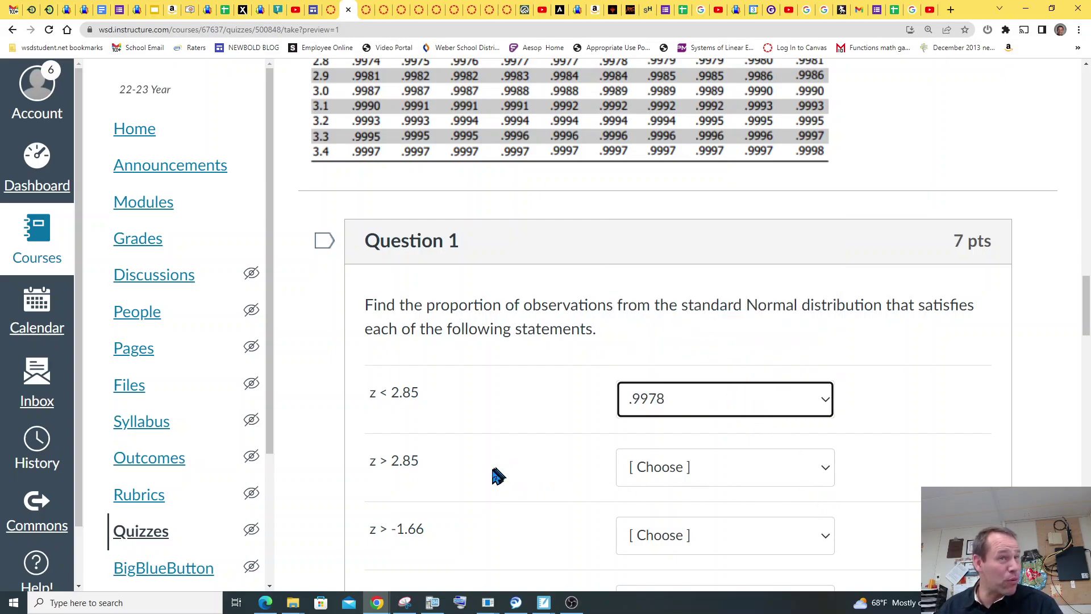
scroll(514, 460, up, 4)
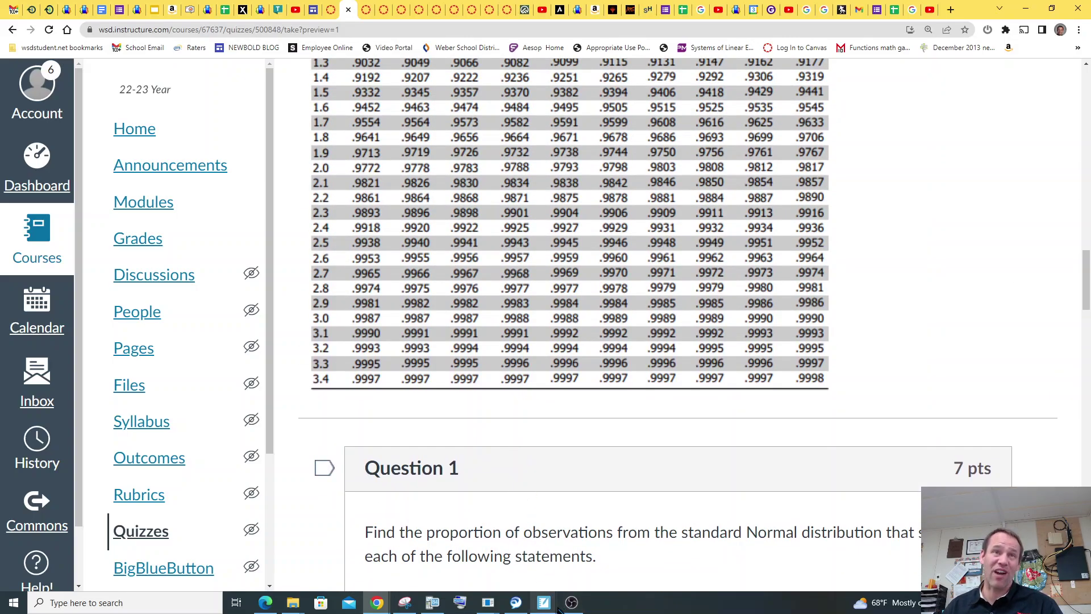
scroll(654, 566, down, 5)
scroll(642, 546, down, 2)
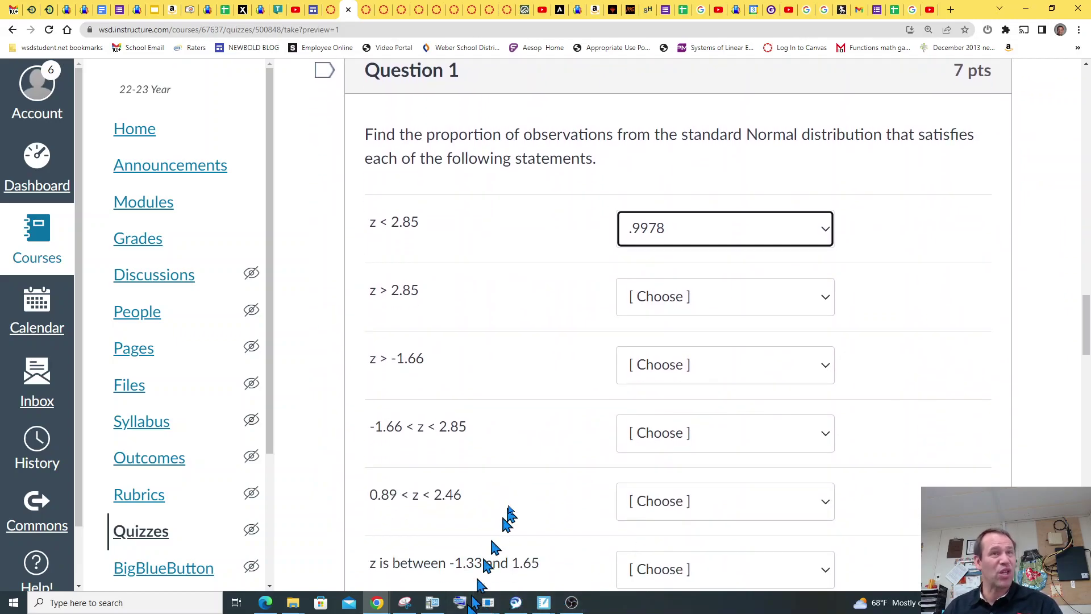
scroll(561, 488, up, 18)
scroll(560, 488, down, 1)
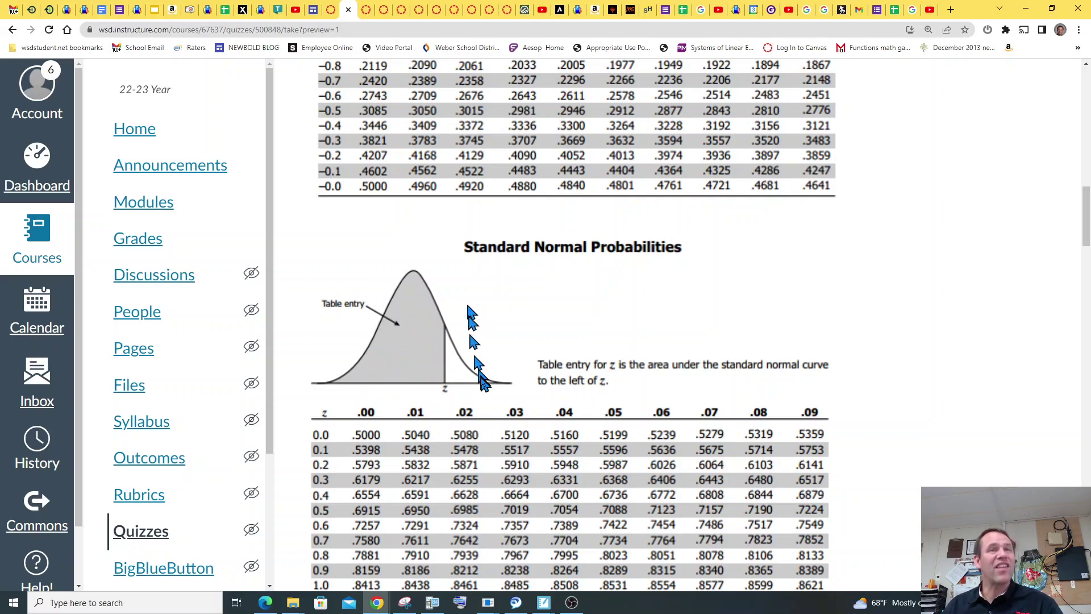
scroll(477, 377, down, 10)
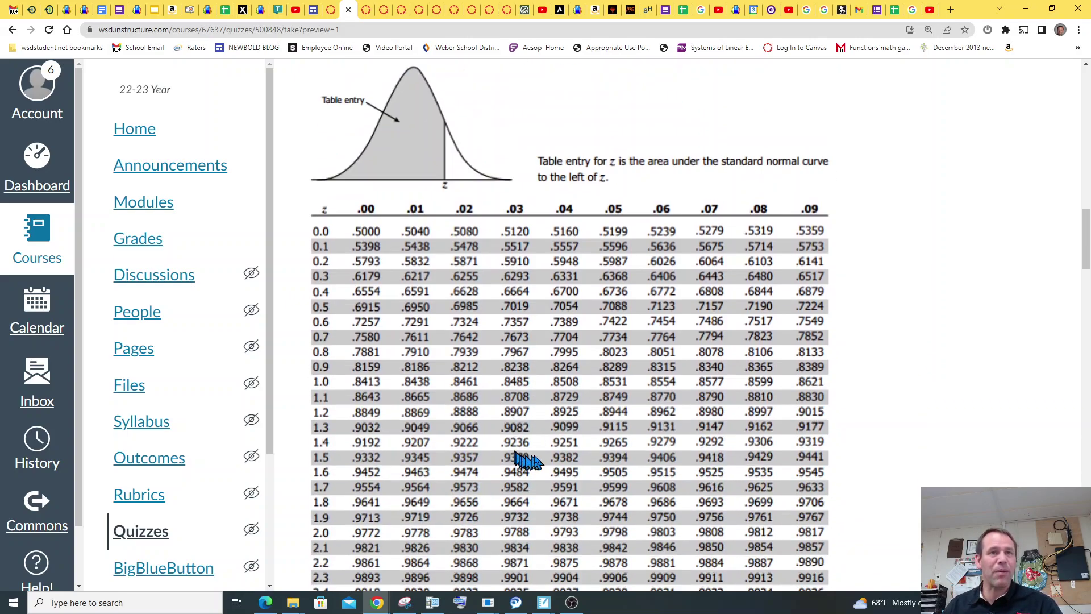
scroll(570, 483, down, 4)
scroll(565, 491, up, 1)
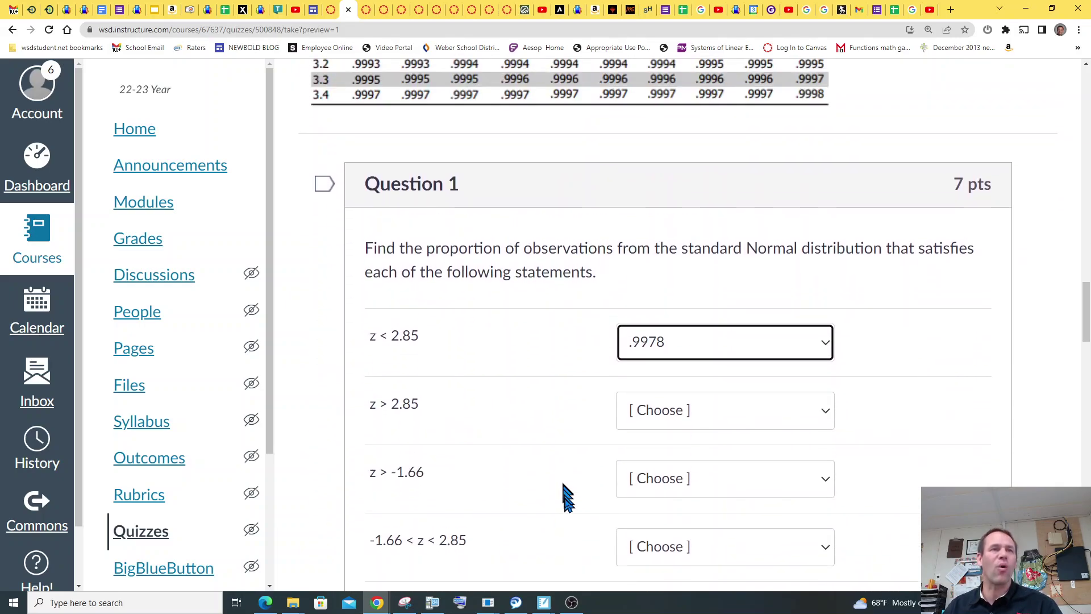
scroll(569, 532, up, 4)
scroll(566, 534, up, 8)
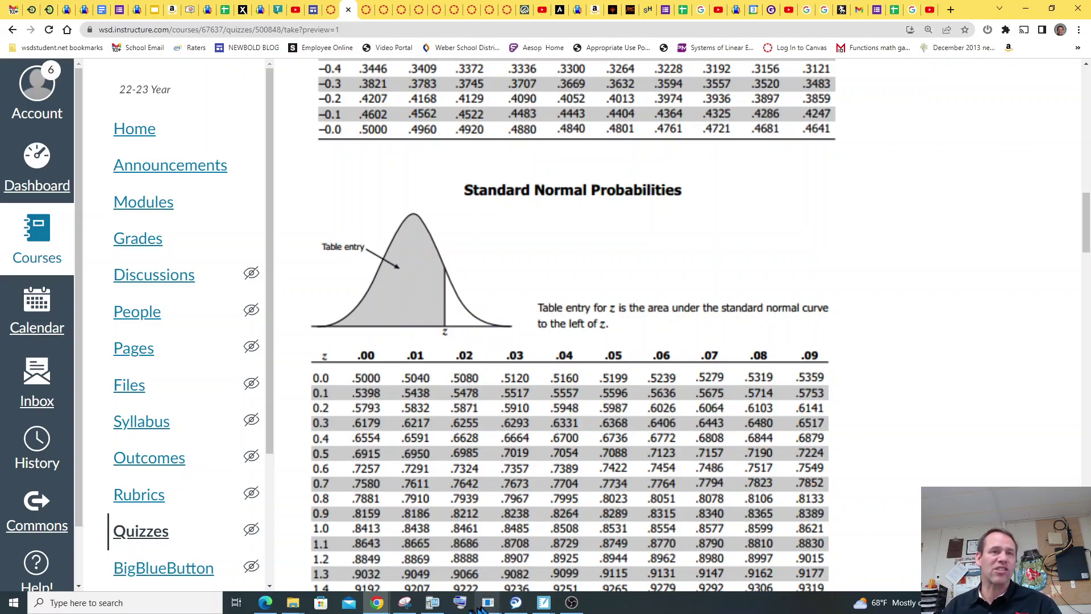
Step: Compute 1 − .9978 on TI-SmartView CE, getting 0.0022
click(427, 606)
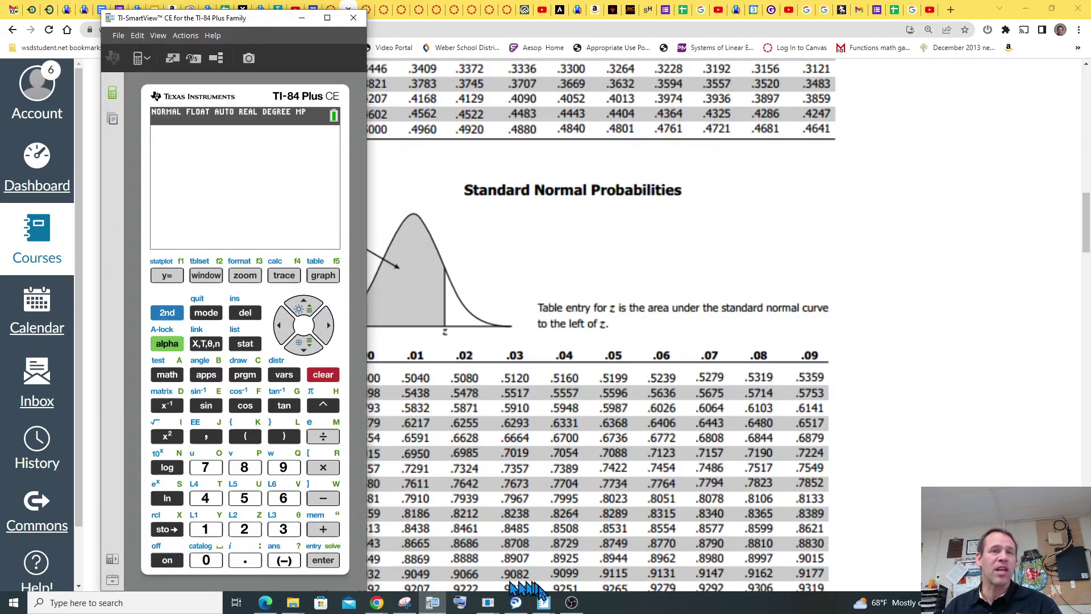
click(401, 606)
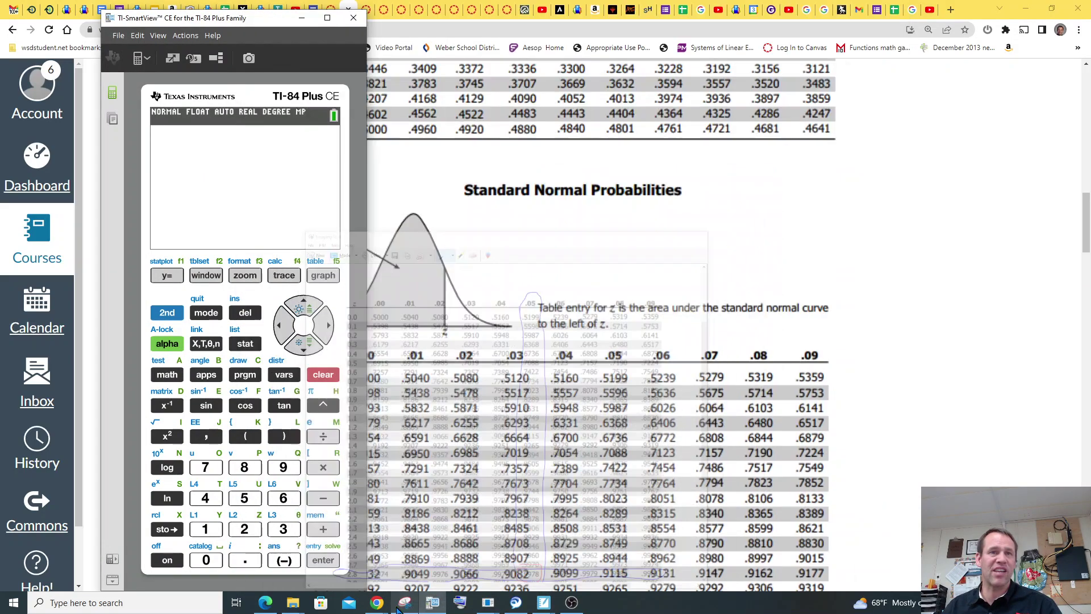
click(211, 533)
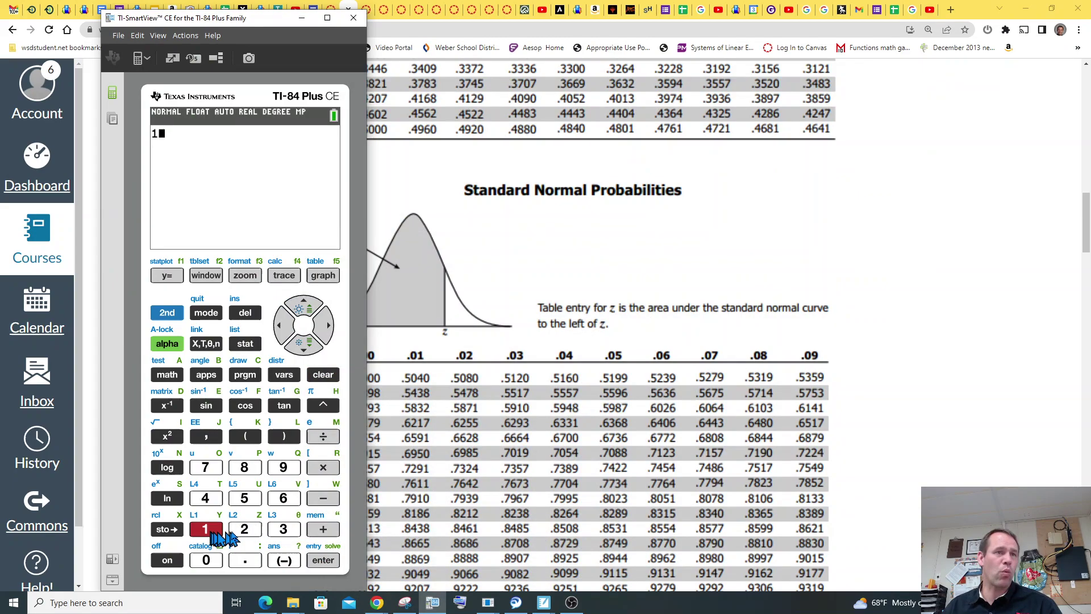
click(328, 503)
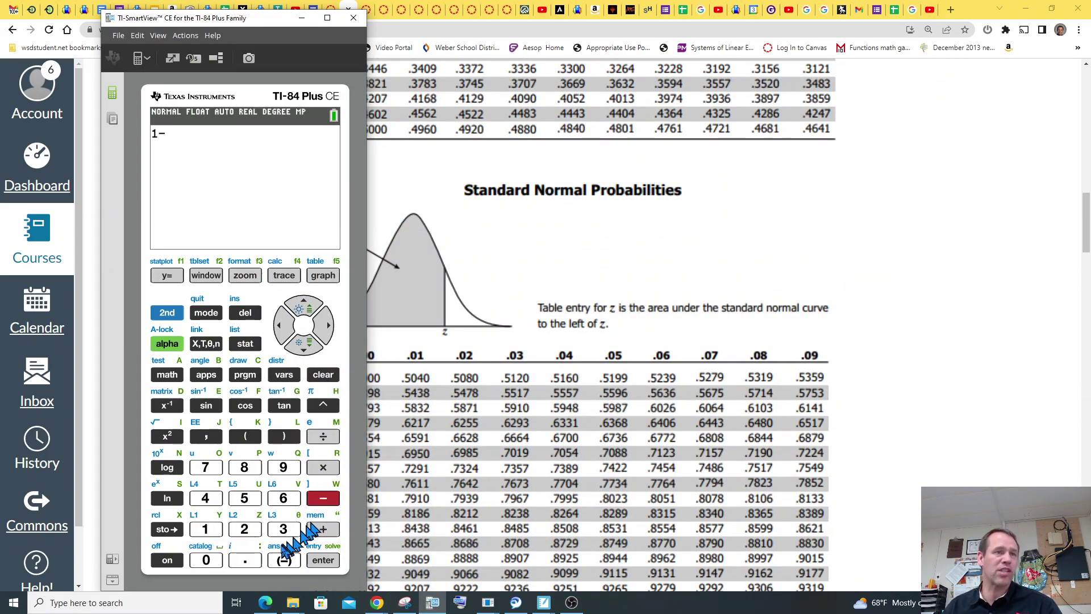
click(254, 561)
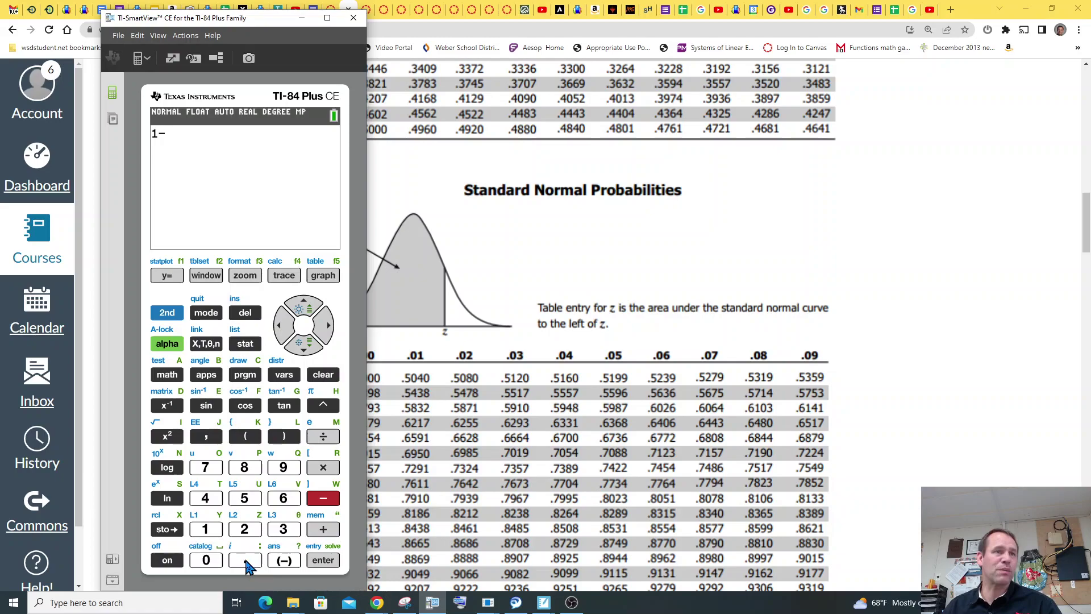
click(283, 467)
click(283, 467)
click(205, 467)
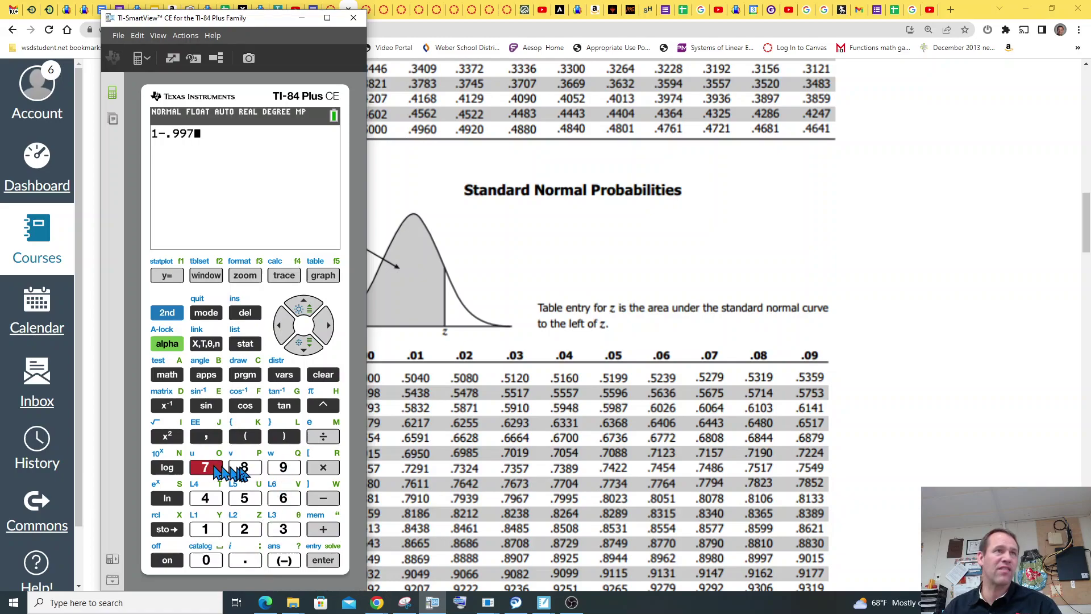
click(245, 467)
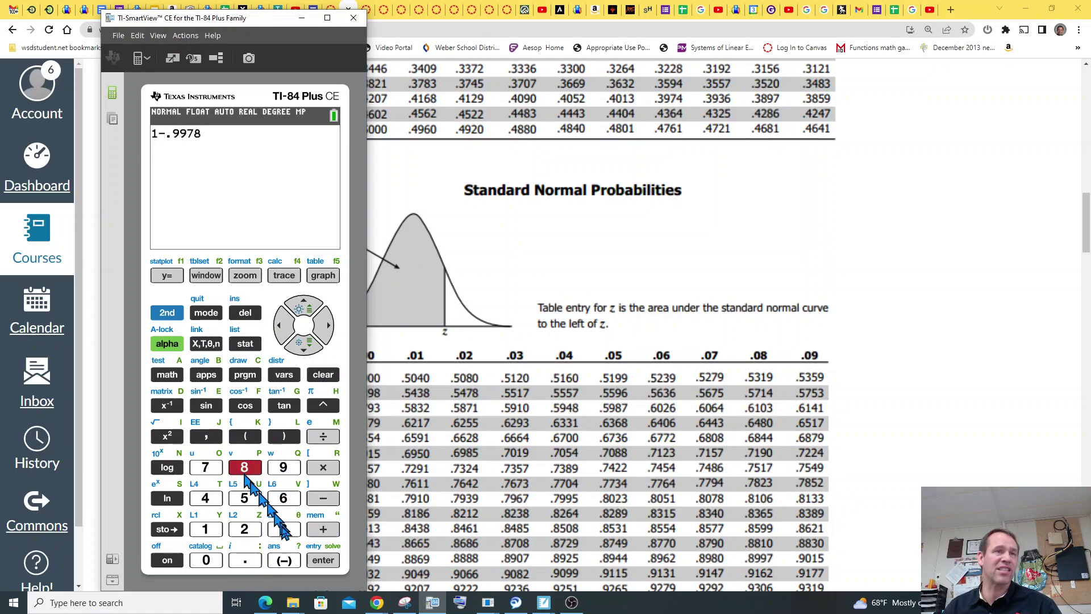
click(322, 563)
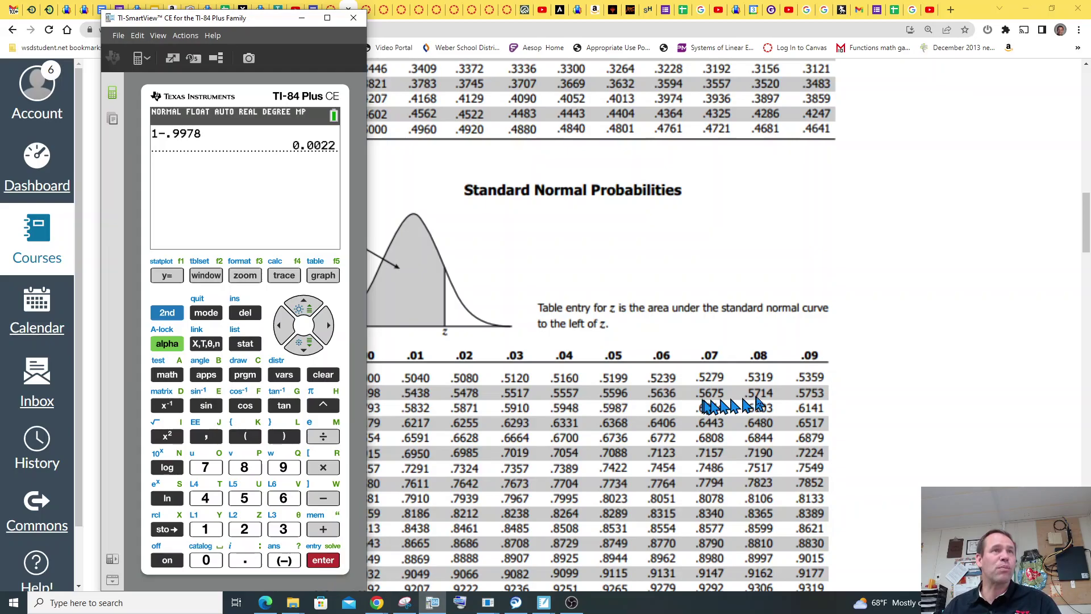
scroll(867, 434, down, 15)
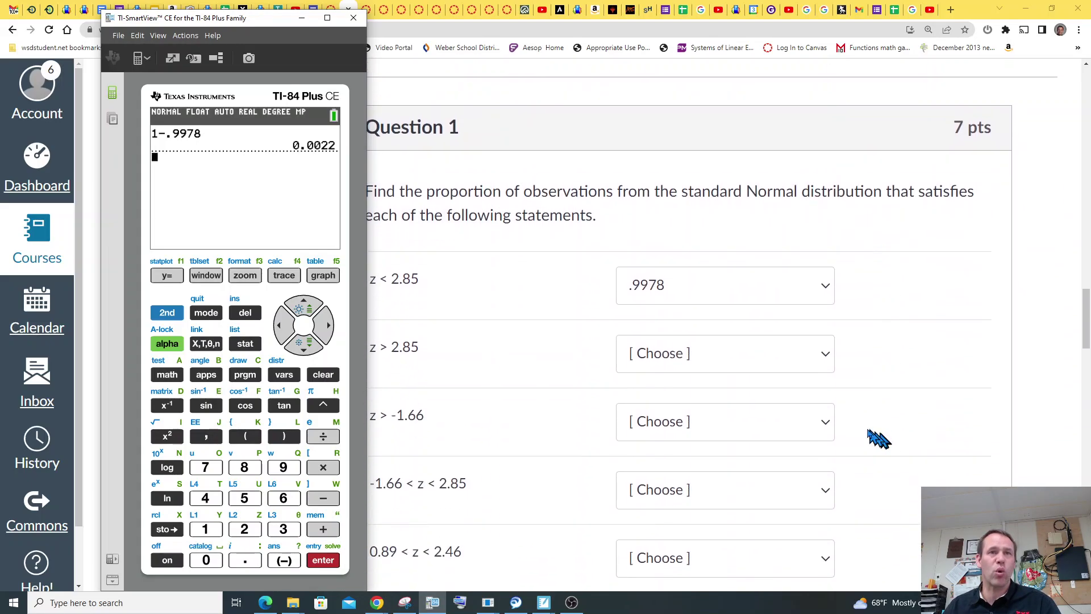
Step: Choose .002 as the answer for z > 2.85 in Question 1
click(755, 354)
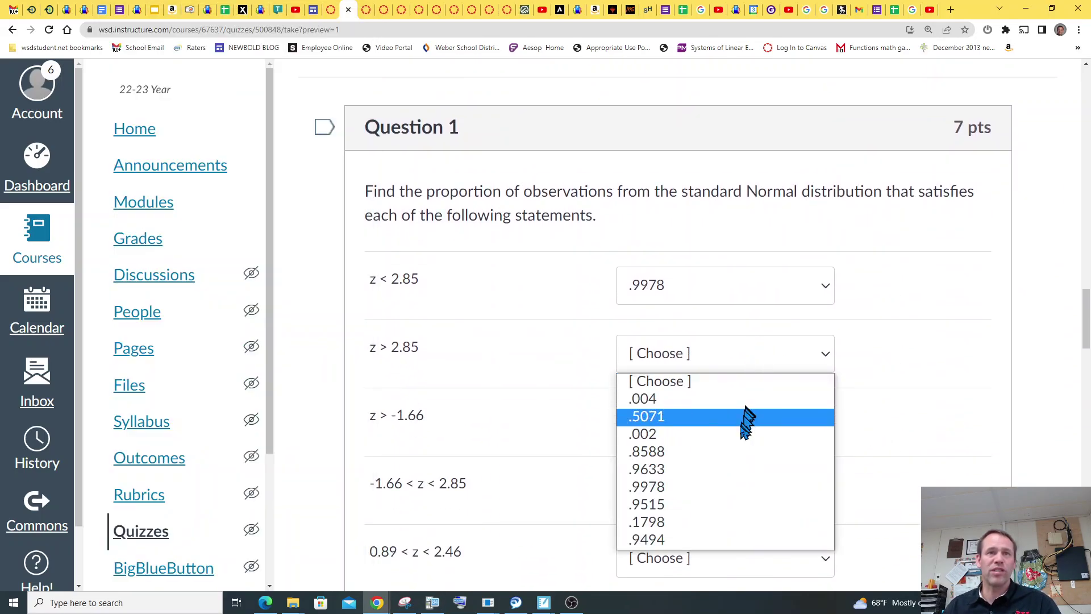
click(739, 438)
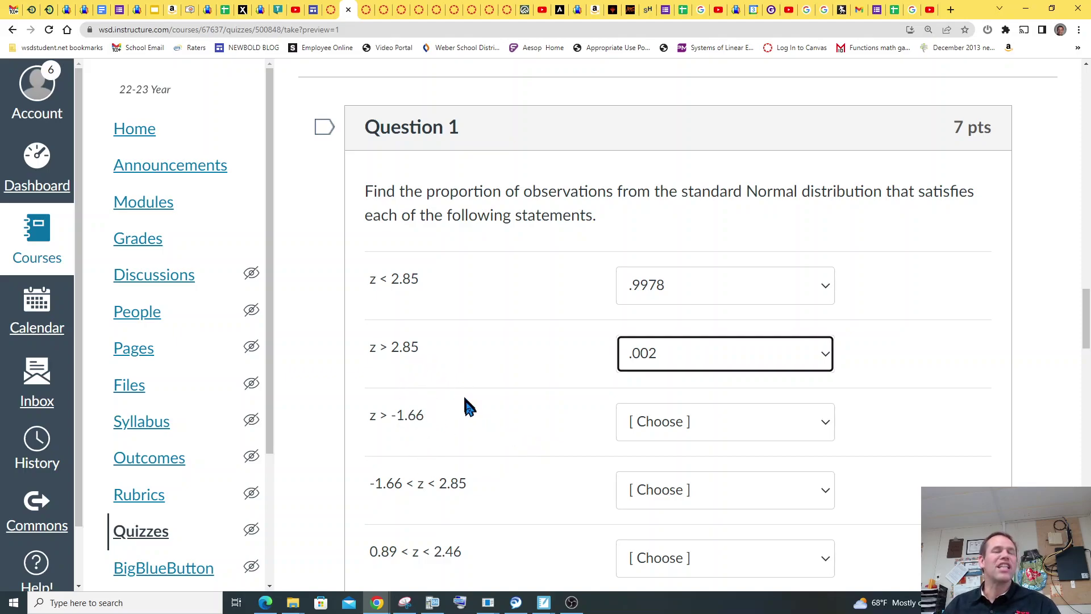
scroll(465, 406, down, 4)
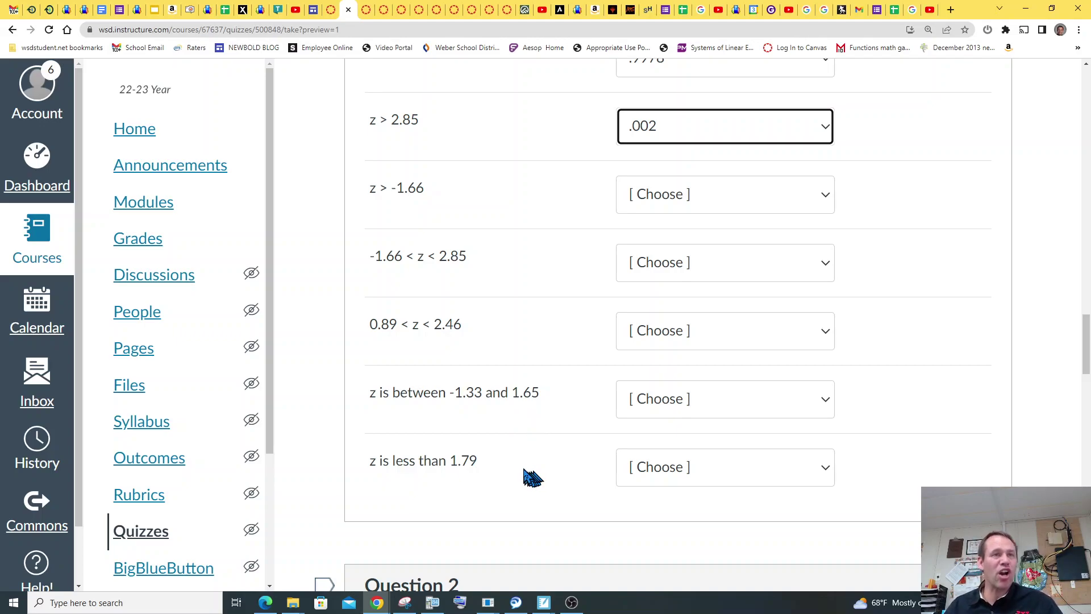
Step: Enter and evaluate the table value .0918 on the calculator
scroll(520, 471, up, 1)
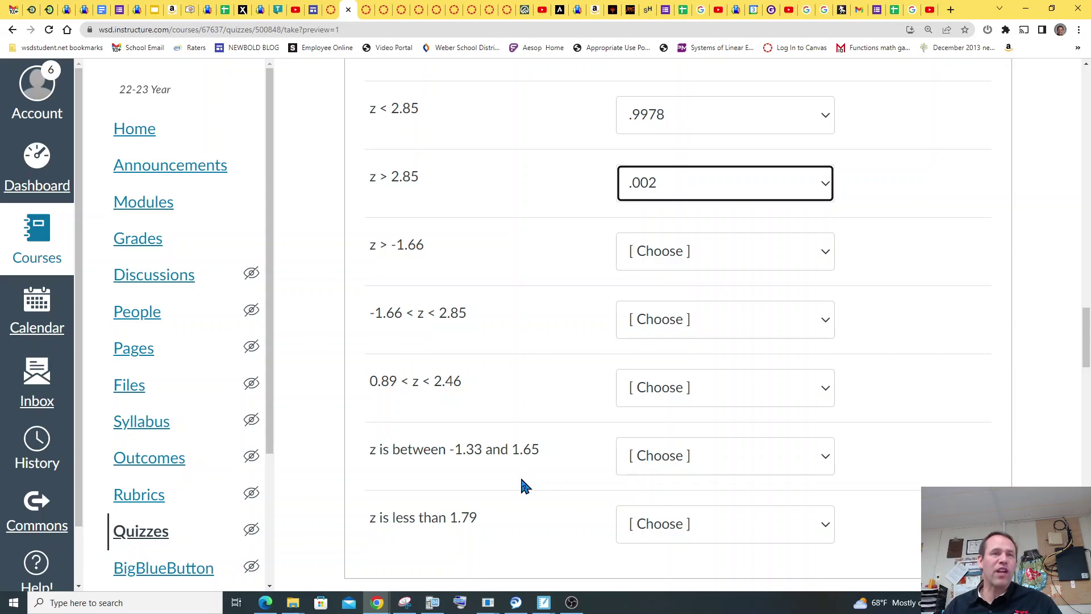
scroll(520, 480, up, 20)
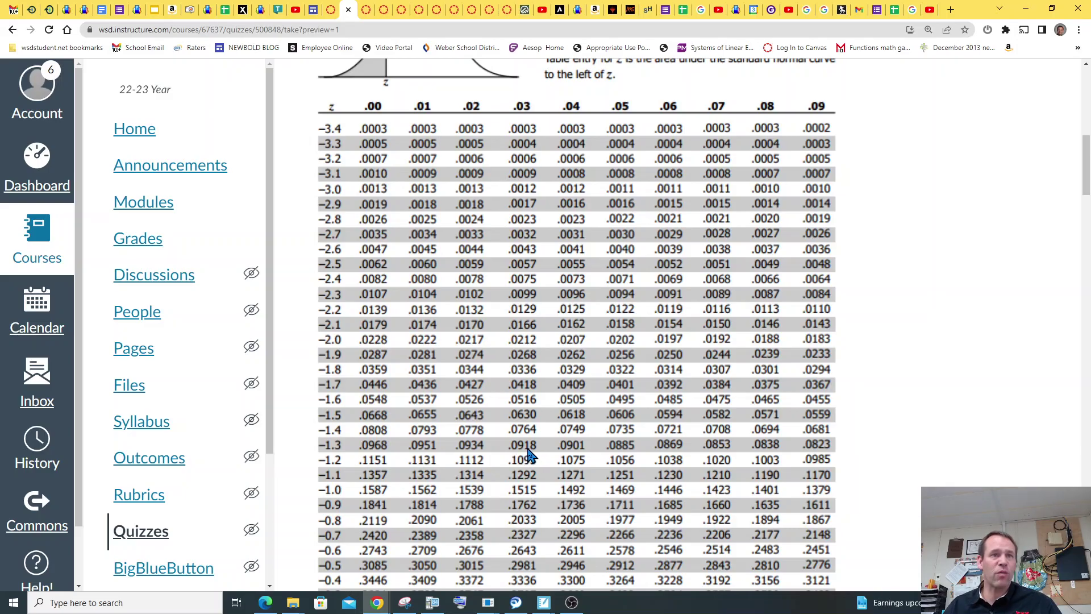
click(432, 602)
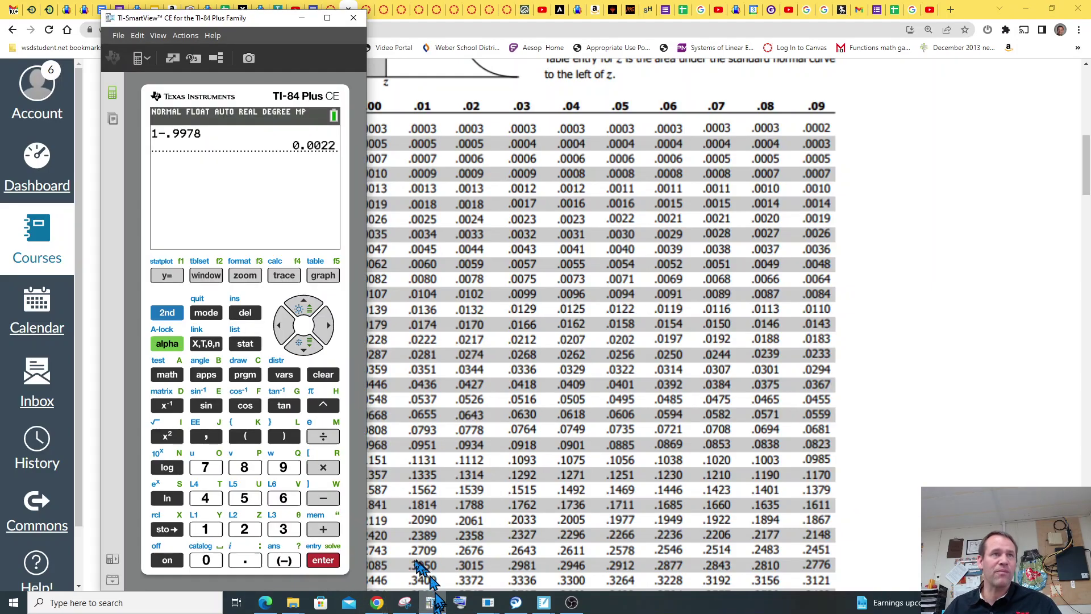
click(245, 560)
click(205, 559)
click(283, 467)
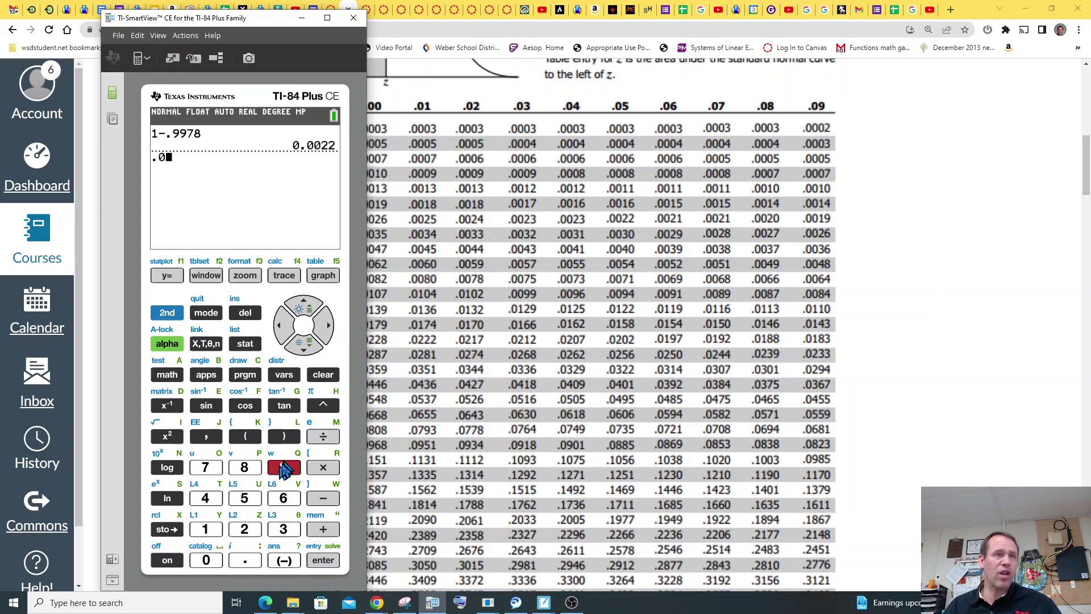
click(207, 529)
click(243, 466)
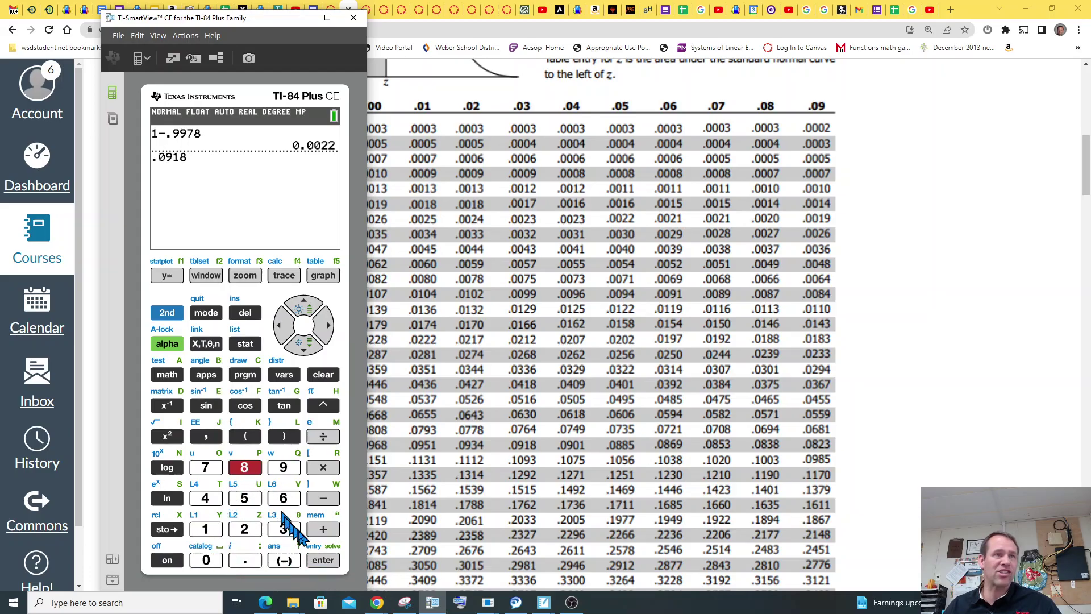
click(320, 563)
Step: Recheck the quiz's z-table, then return to the annotated z-table snip
click(525, 452)
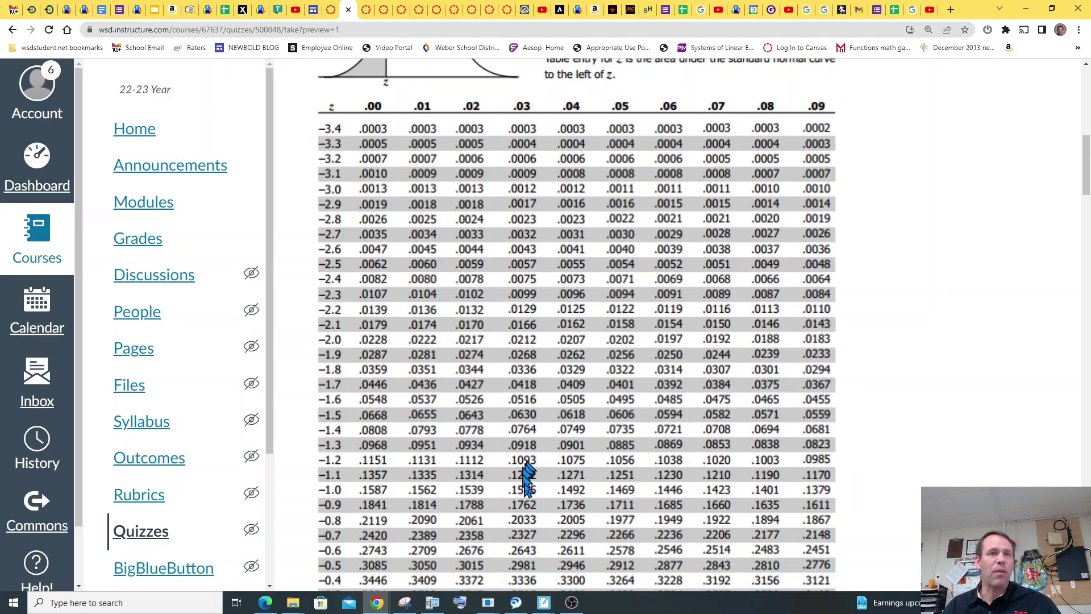
click(432, 603)
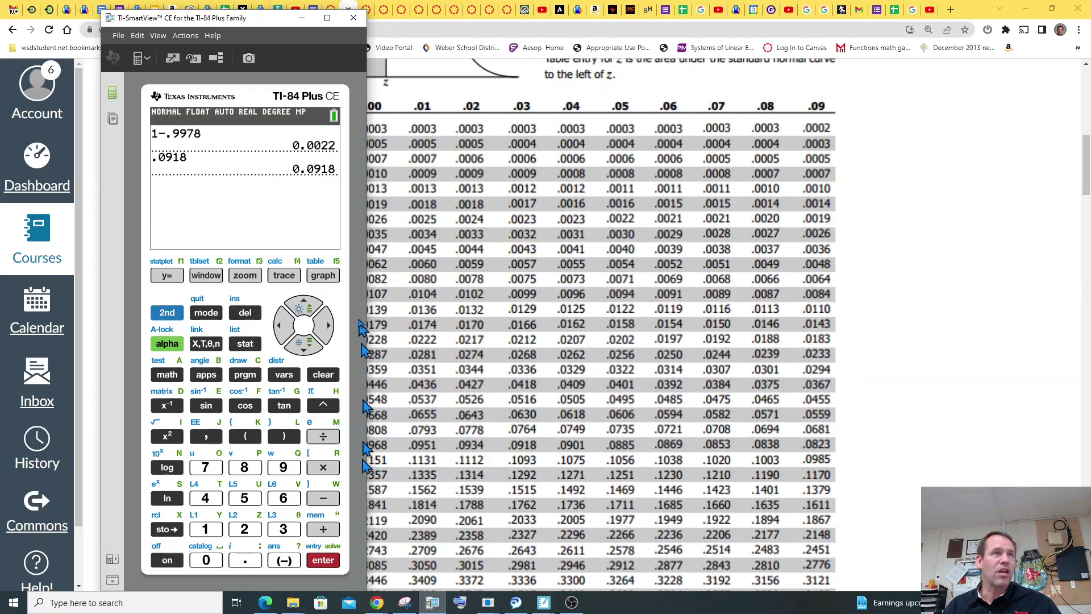
click(544, 459)
scroll(550, 533, down, 20)
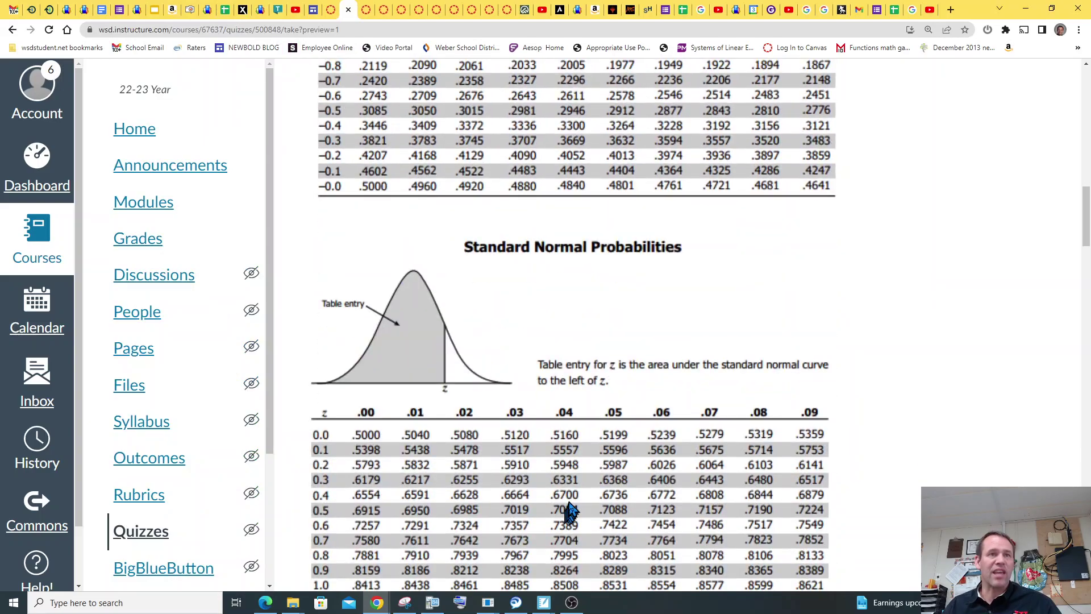
scroll(574, 506, up, 1)
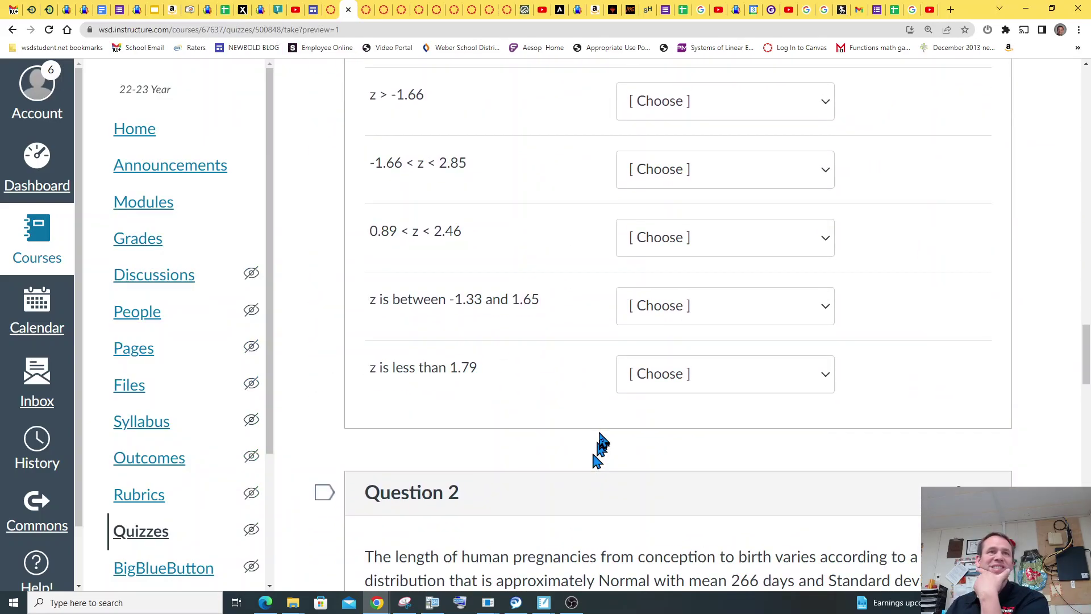
scroll(547, 360, up, 15)
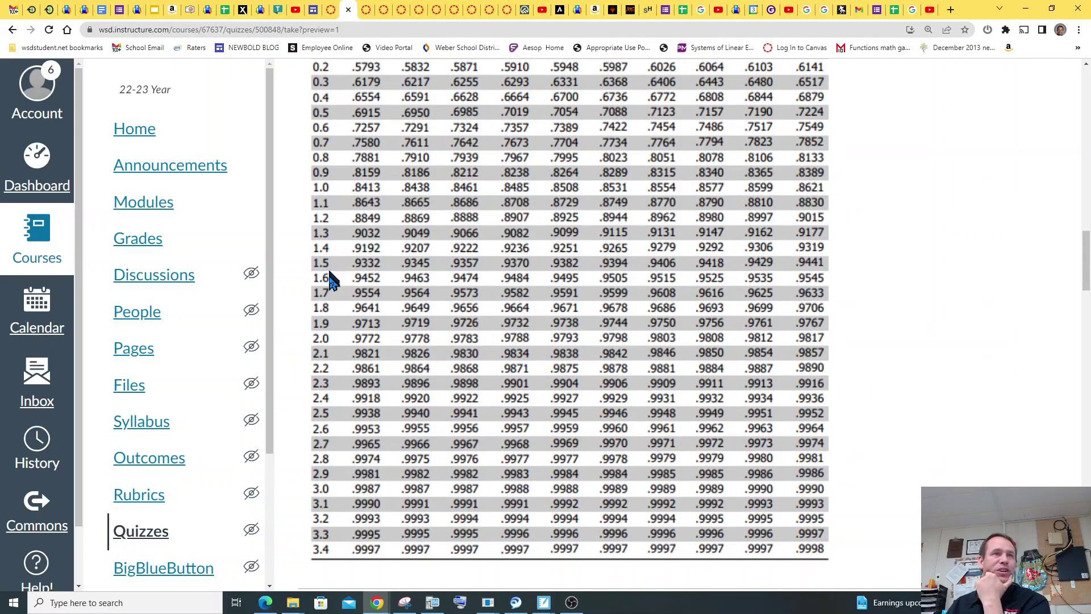
click(406, 603)
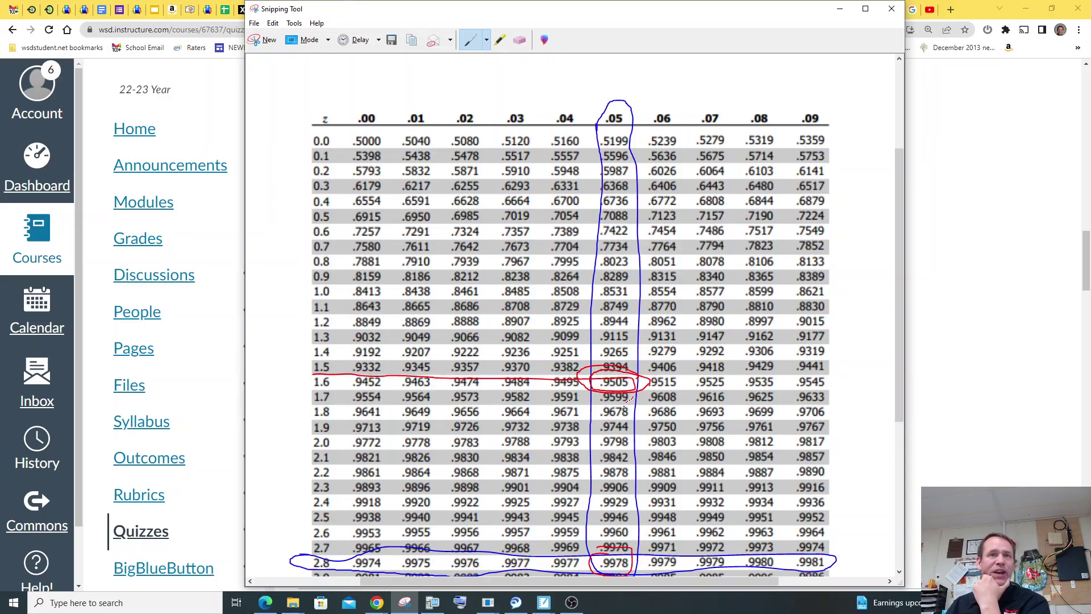
Step: Evaluate .9505 on TI-SmartView CE below the earlier results
click(435, 606)
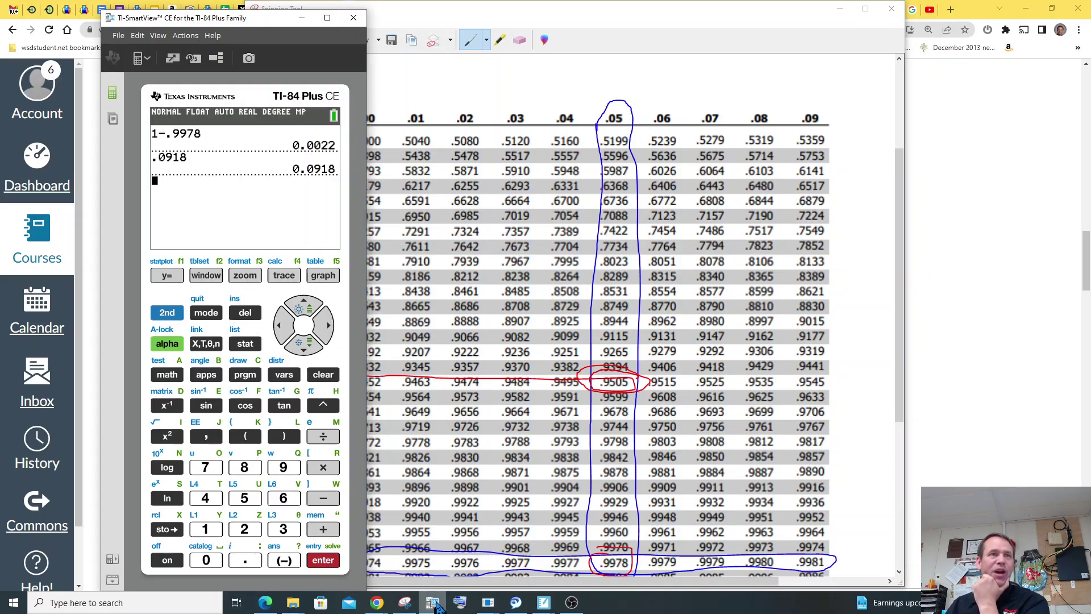
click(245, 561)
click(283, 467)
click(244, 498)
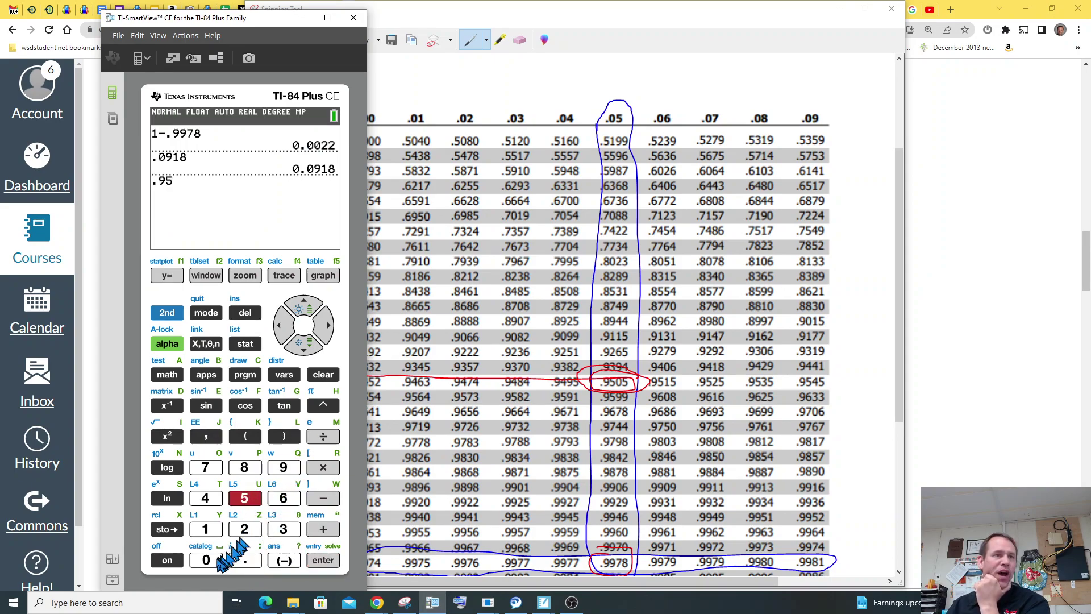
click(206, 560)
click(244, 498)
click(323, 560)
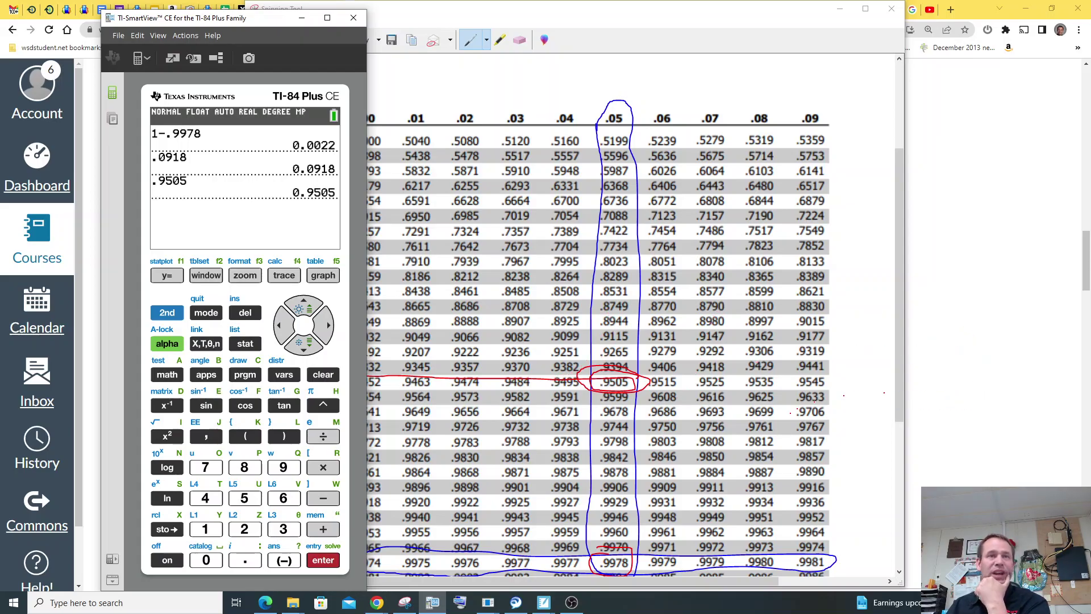
Step: Return to the quiz's Standard Normal Probabilities table
scroll(694, 365, up, 1)
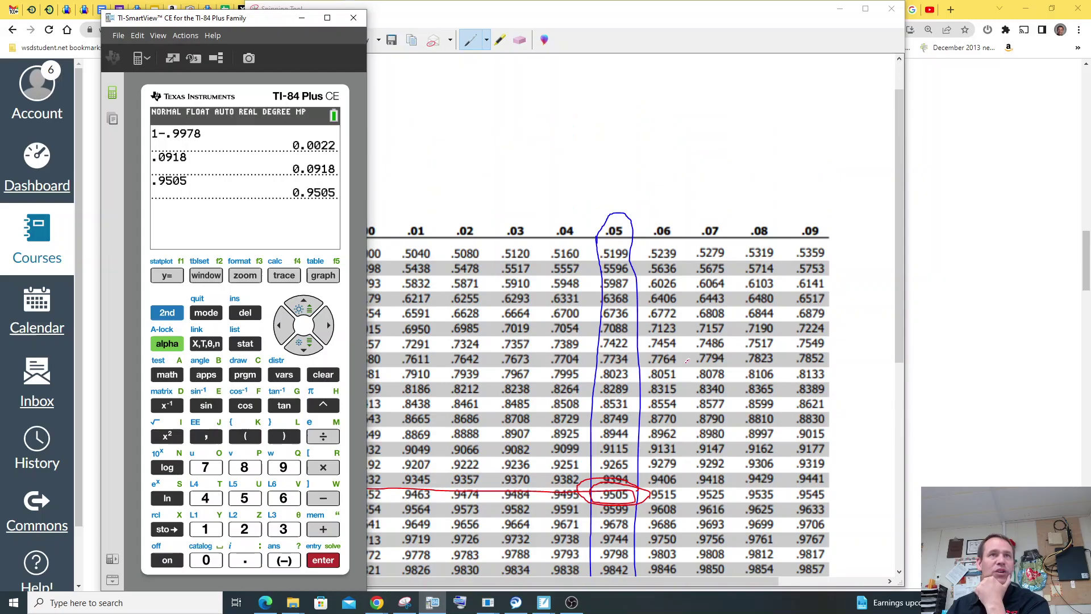
scroll(963, 343, down, 2)
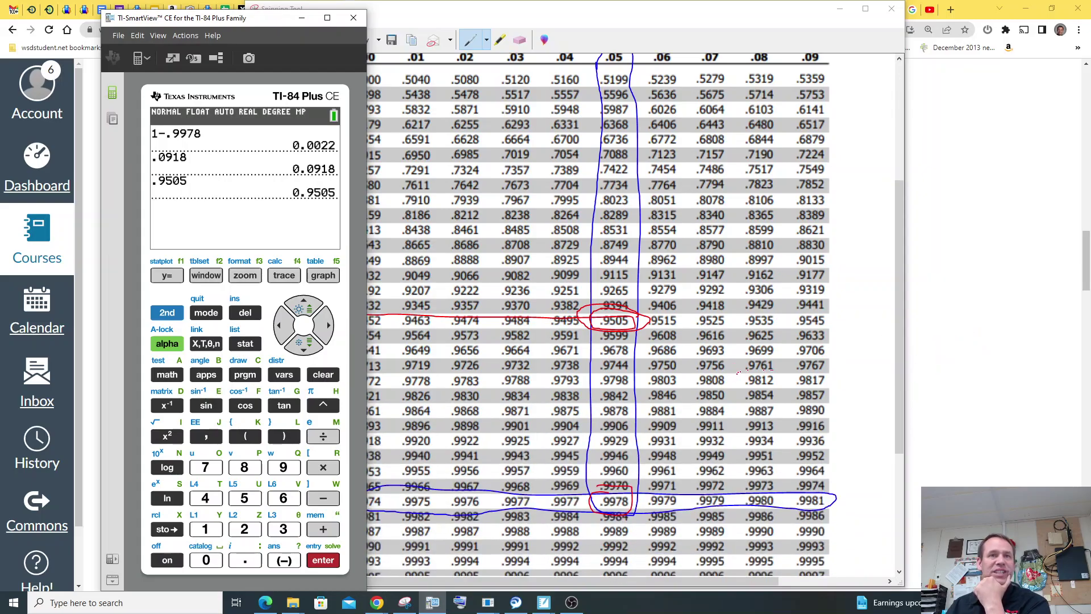
click(931, 390)
scroll(653, 324, up, 5)
scroll(649, 337, down, 1)
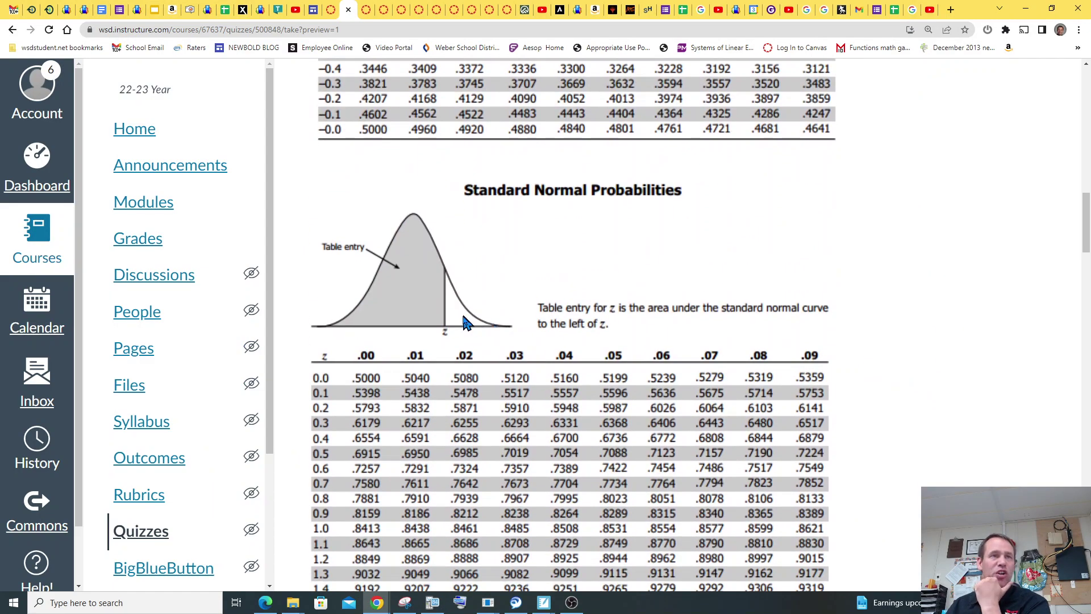
Step: Snip the table's bell-curve diagram in Snipping Tool
click(404, 602)
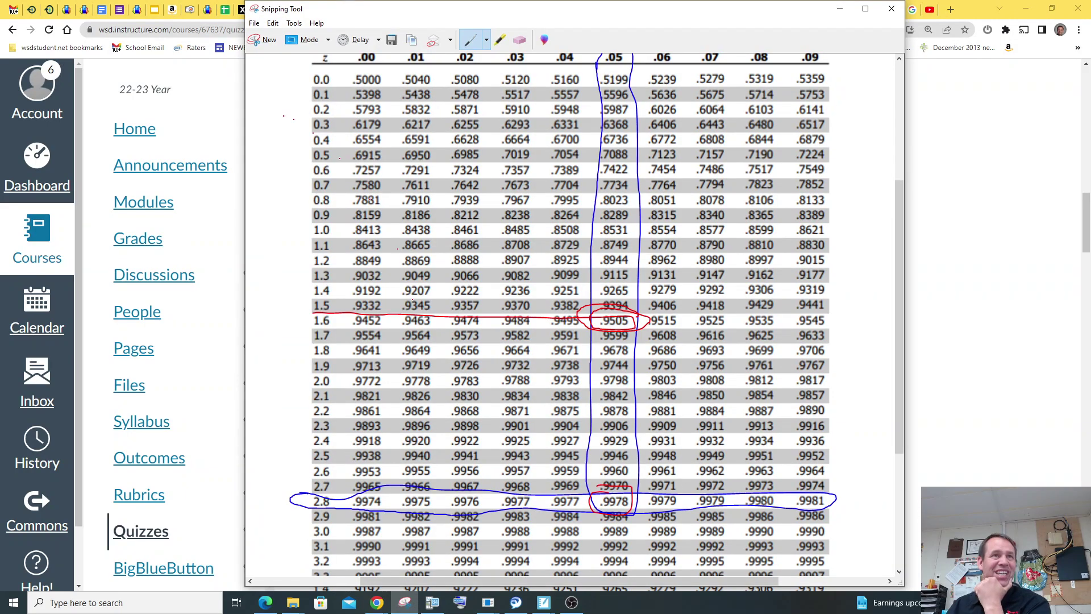
click(266, 41)
drag(282, 179, 533, 349)
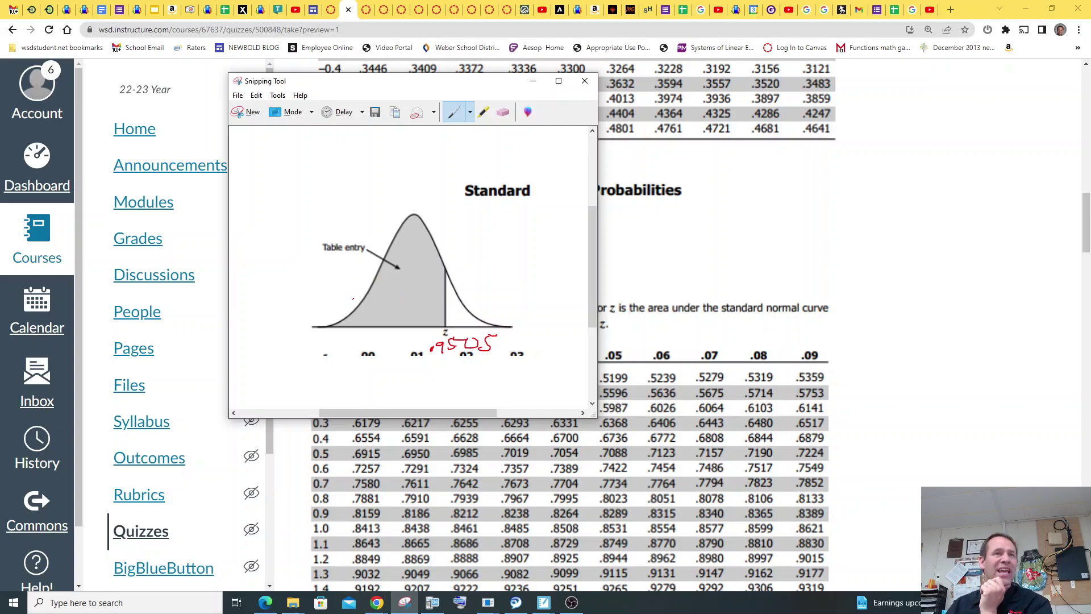
Step: Label the bell-curve snip .9505 in red, erasing the stray vertical line
drag(355, 314, 354, 325)
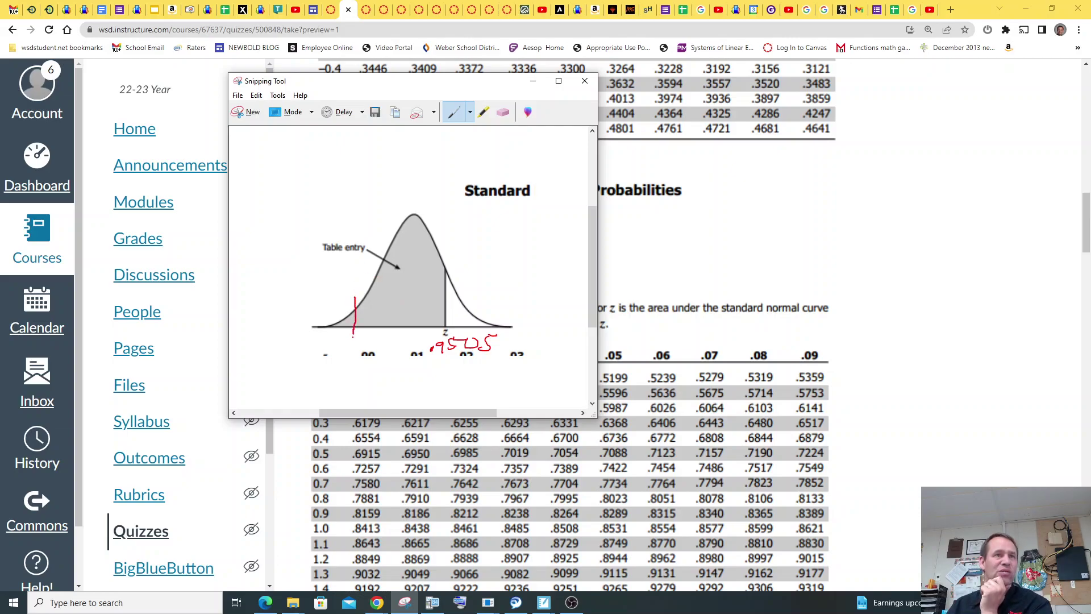
click(503, 112)
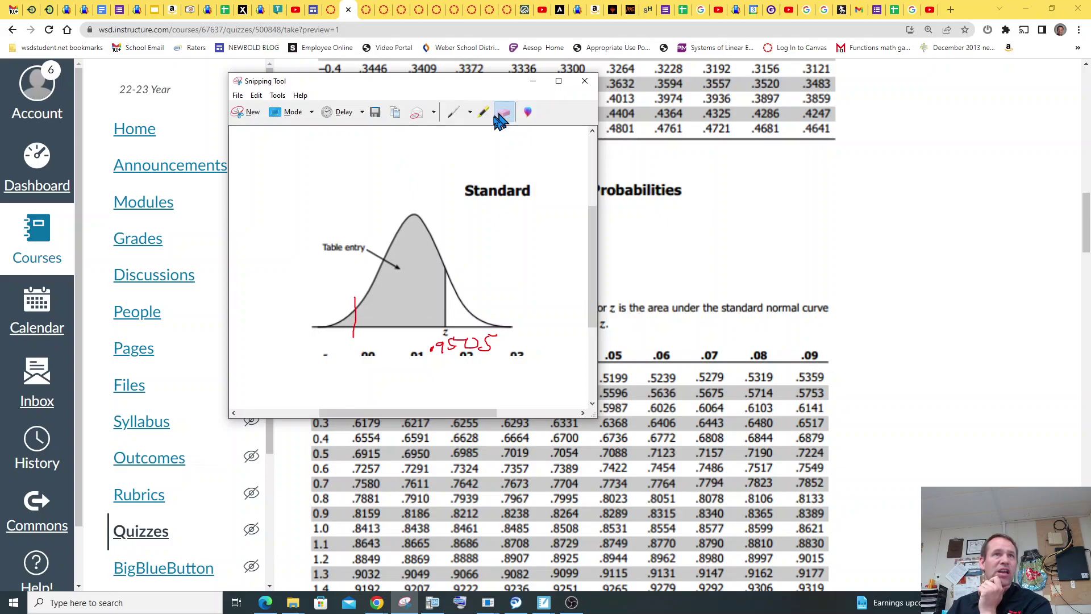
click(354, 317)
scroll(738, 517, down, 15)
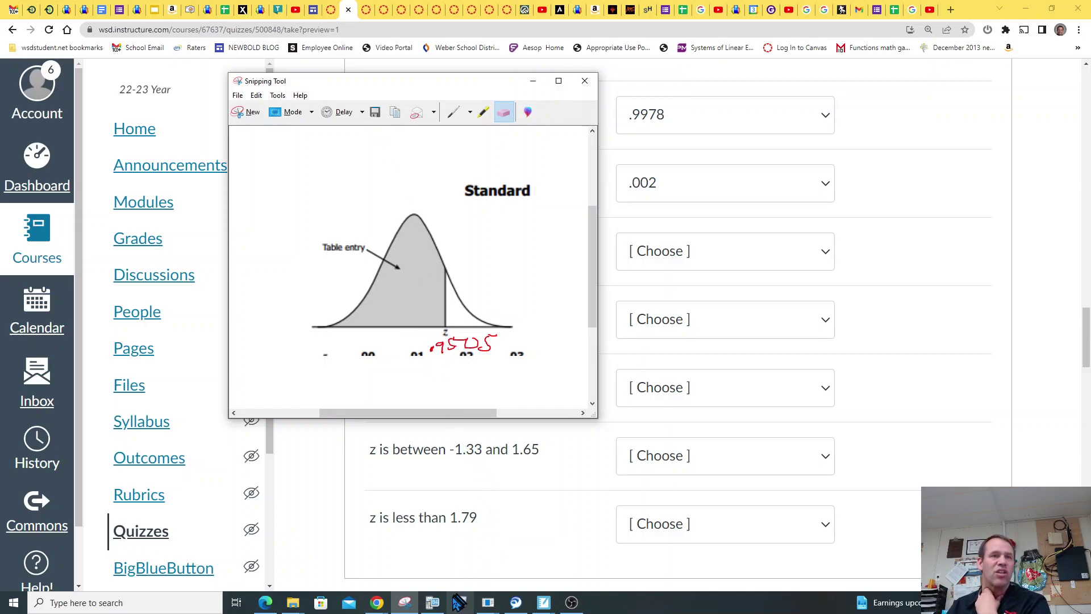
click(432, 603)
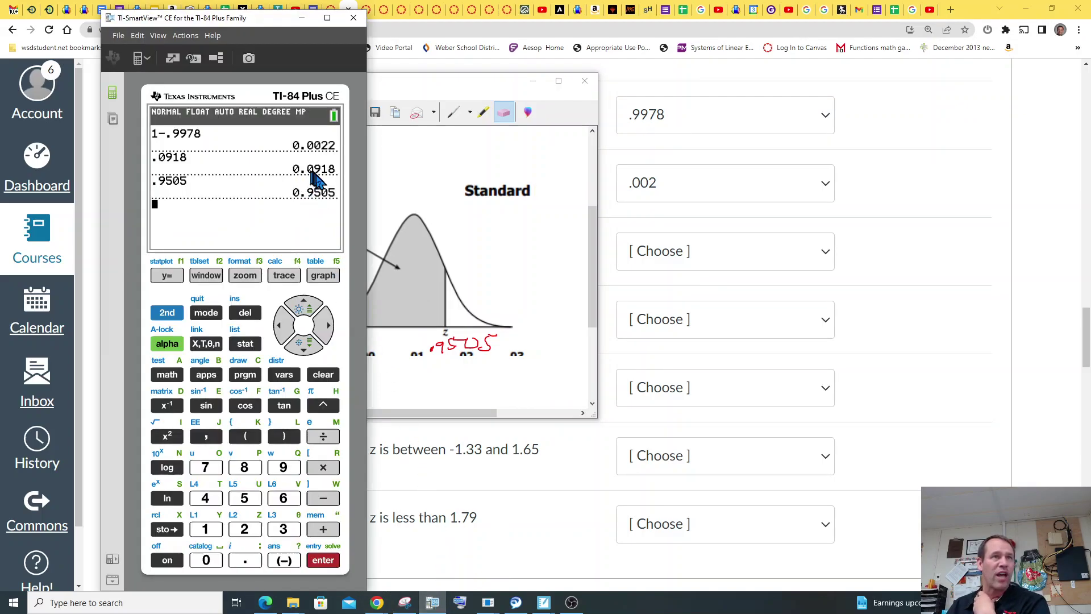
click(406, 314)
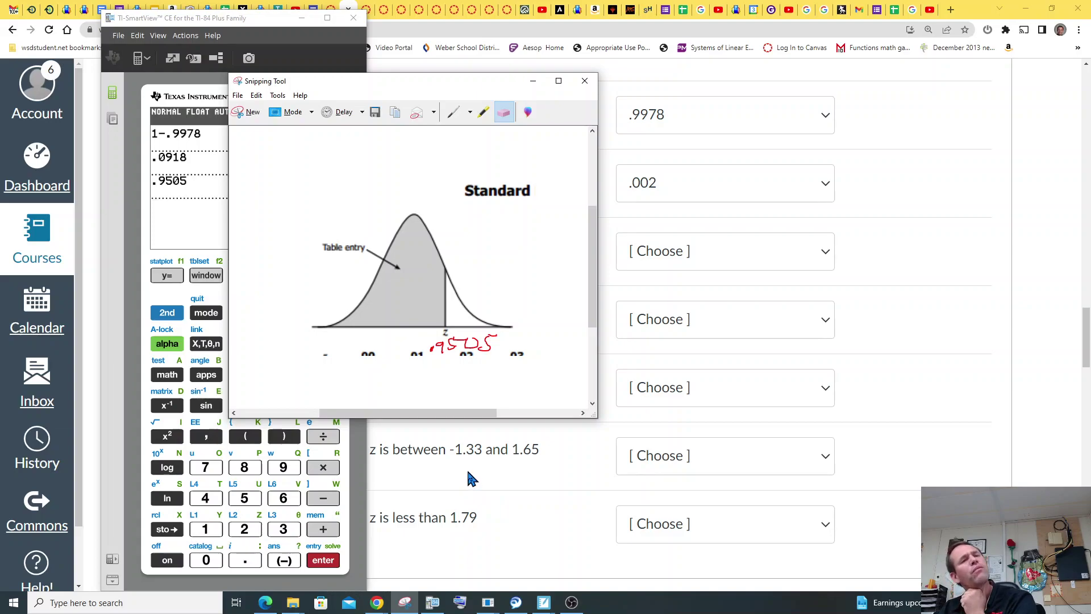
Step: Scroll up to the negative z-table and read .0918 at row −1.3, column .03
click(925, 321)
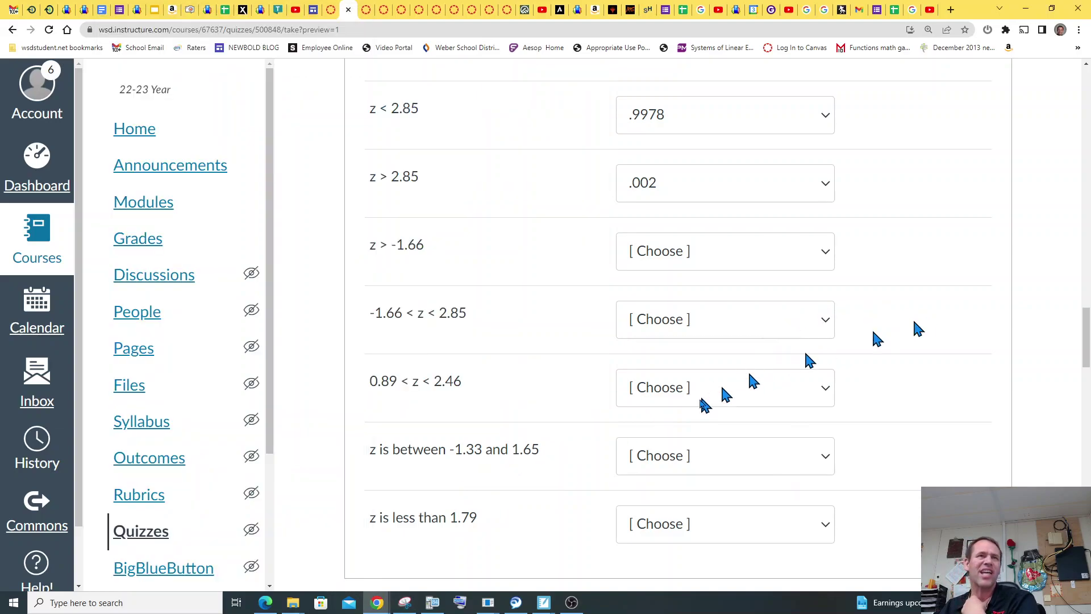
scroll(739, 375, up, 5)
scroll(669, 455, up, 15)
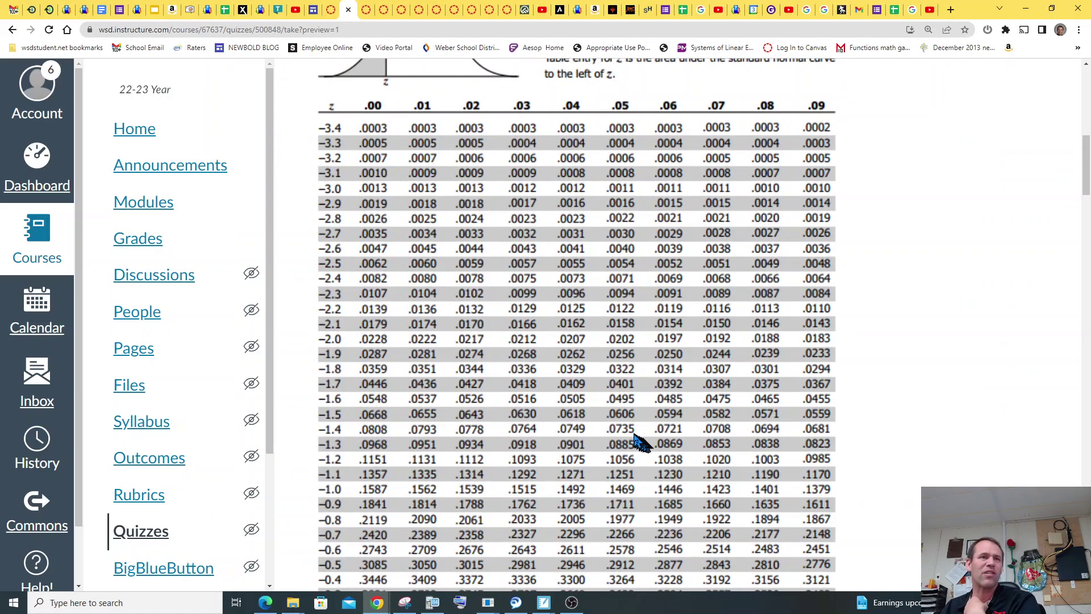
scroll(652, 431, down, 2)
scroll(338, 345, up, 1)
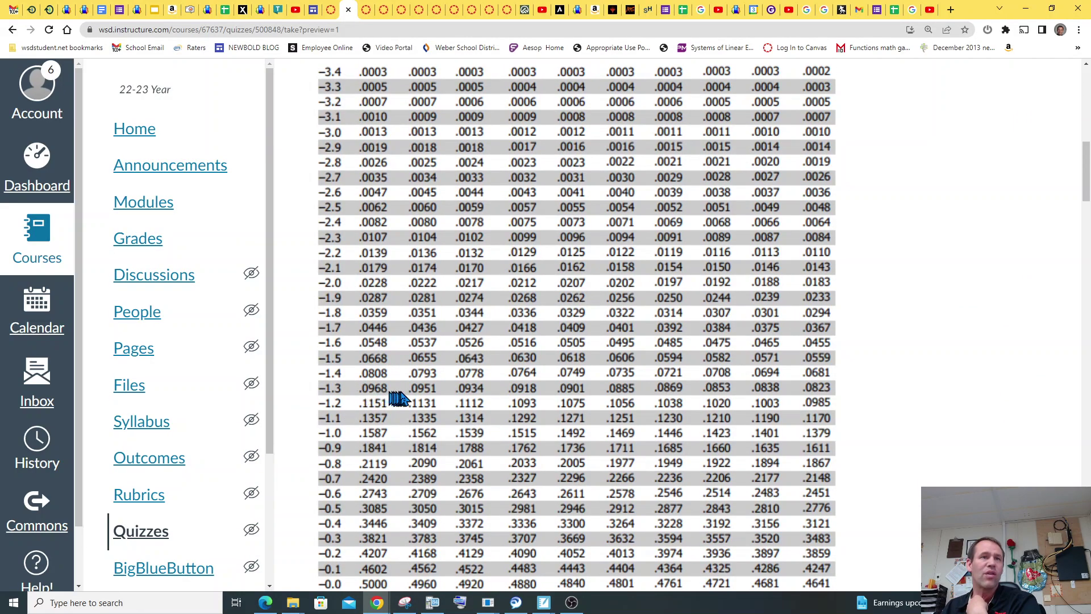
scroll(403, 398, up, 2)
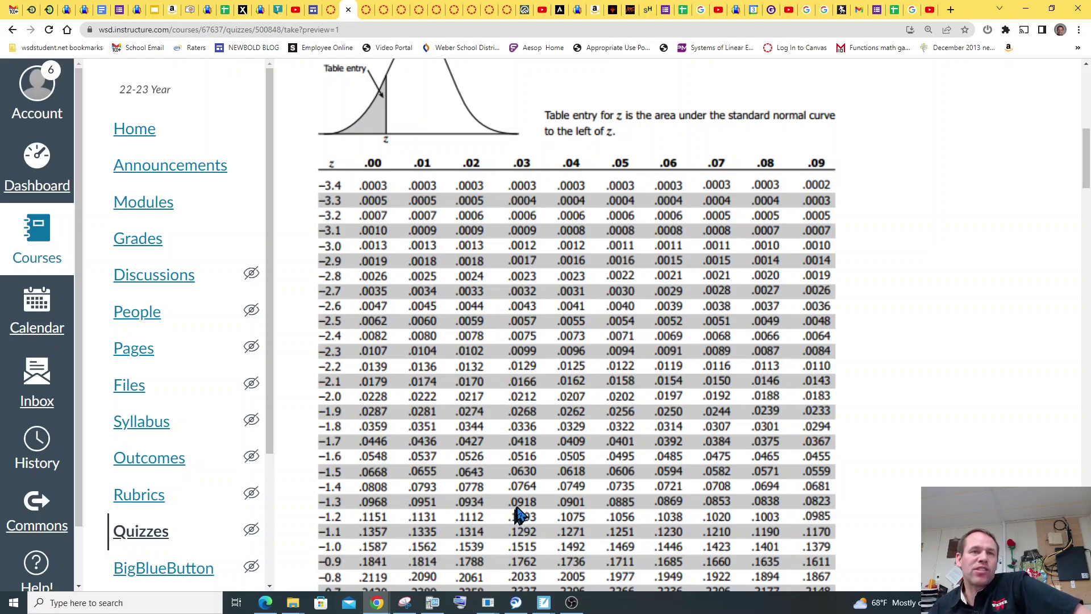
scroll(369, 193, up, 2)
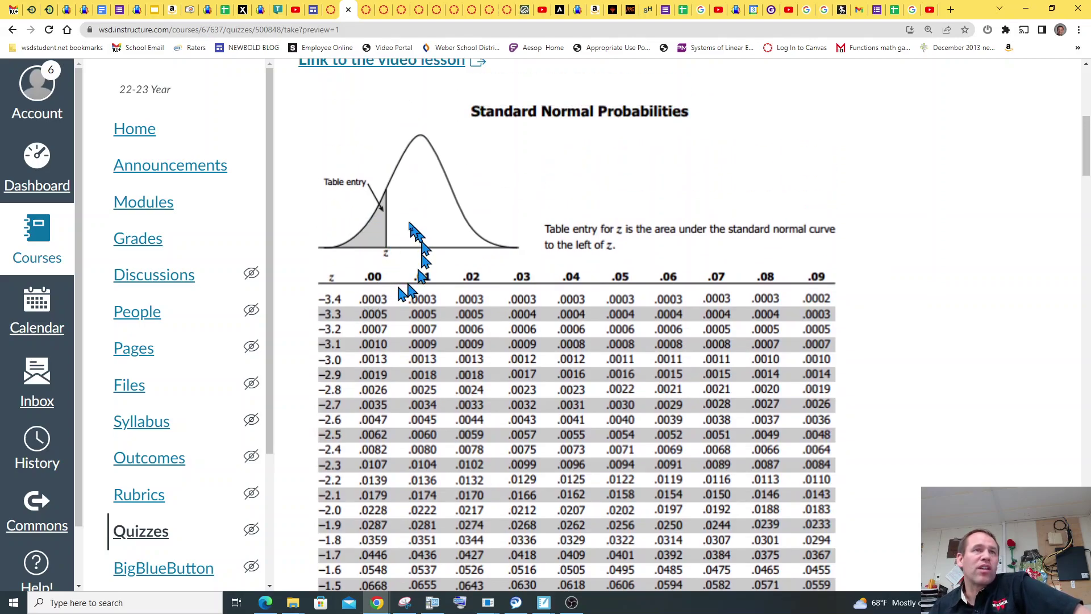
Step: Shade the bell curve's left tail red and label it .0918
click(404, 604)
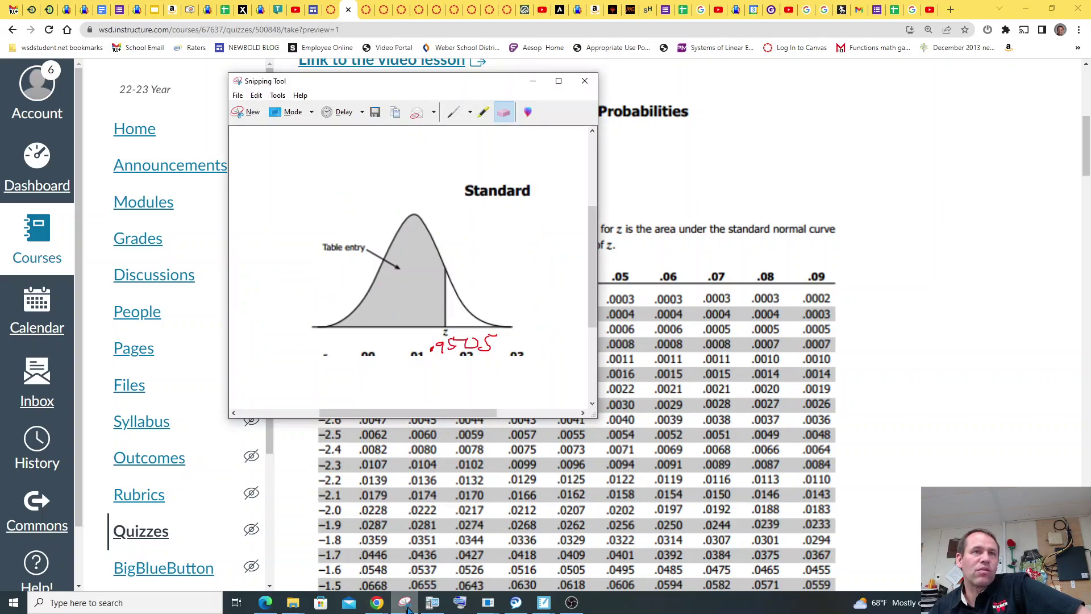
click(454, 112)
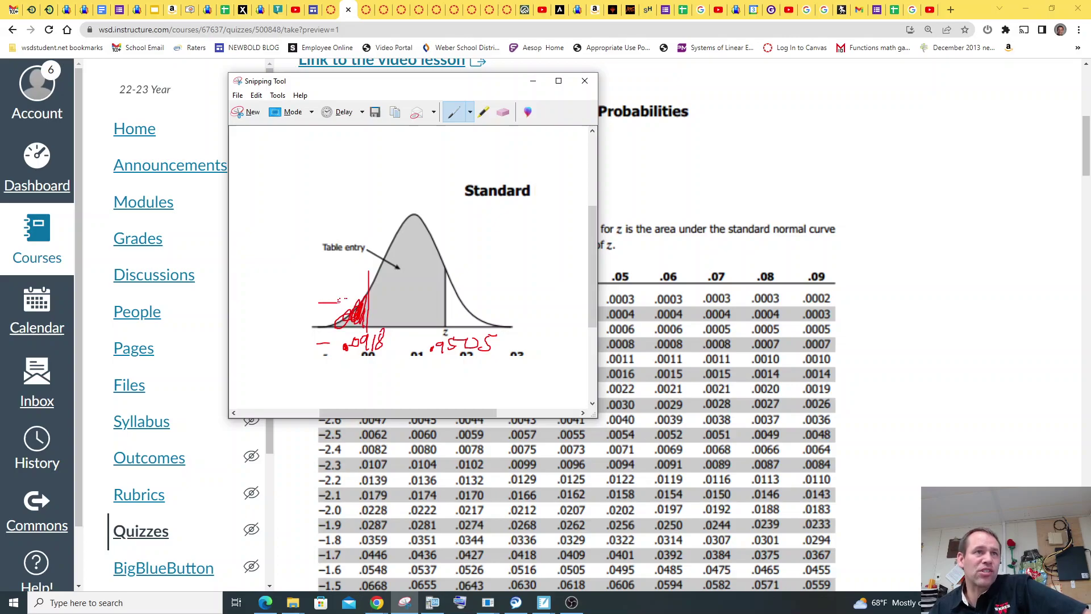
click(433, 112)
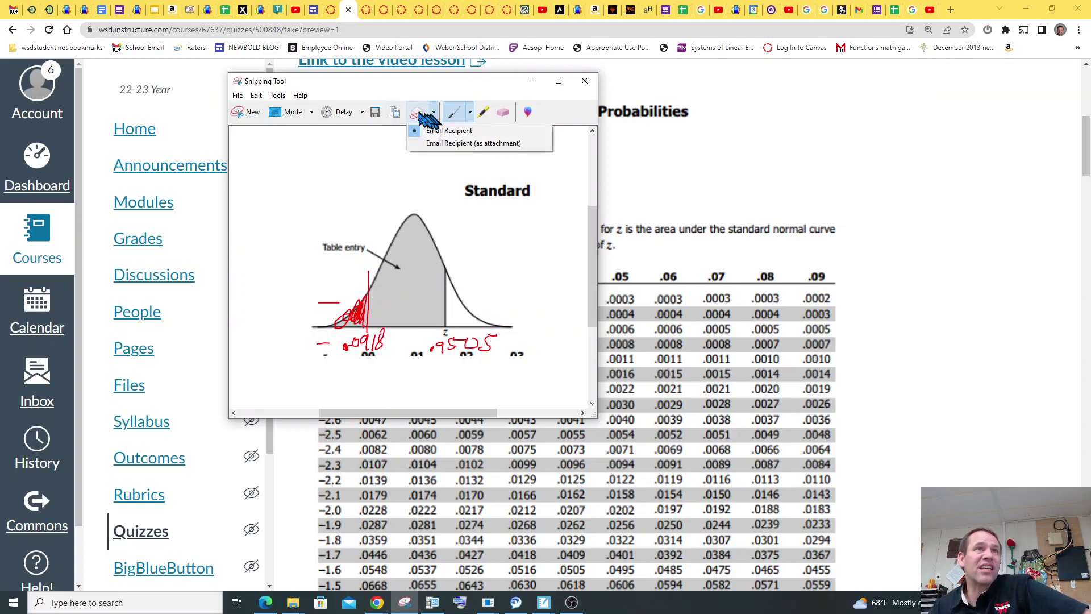
click(457, 113)
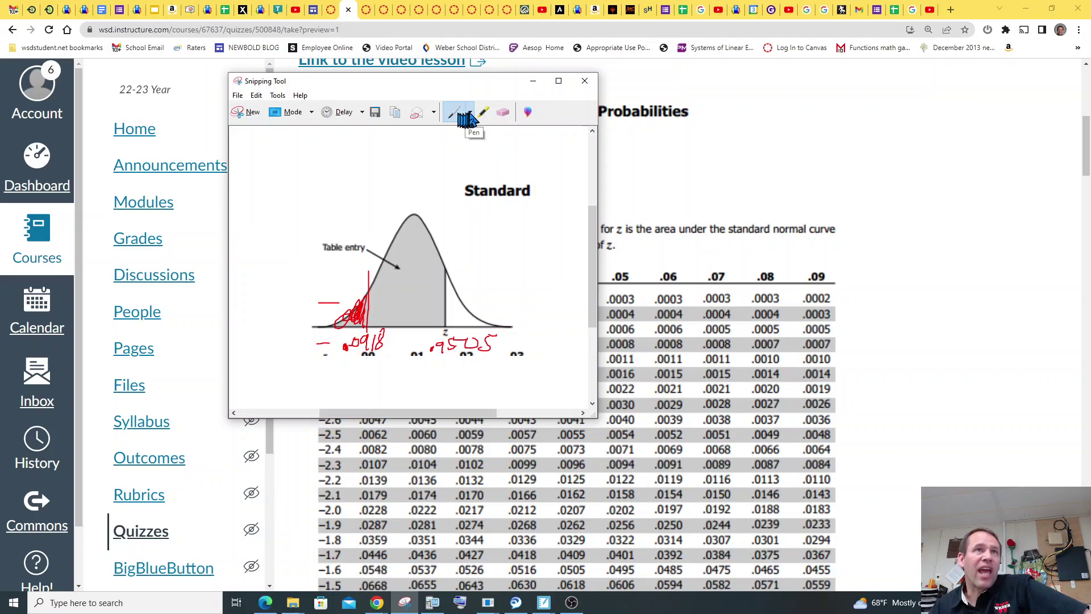
Step: Scribble the middle region under the curve with a blue pen
click(469, 113)
click(472, 143)
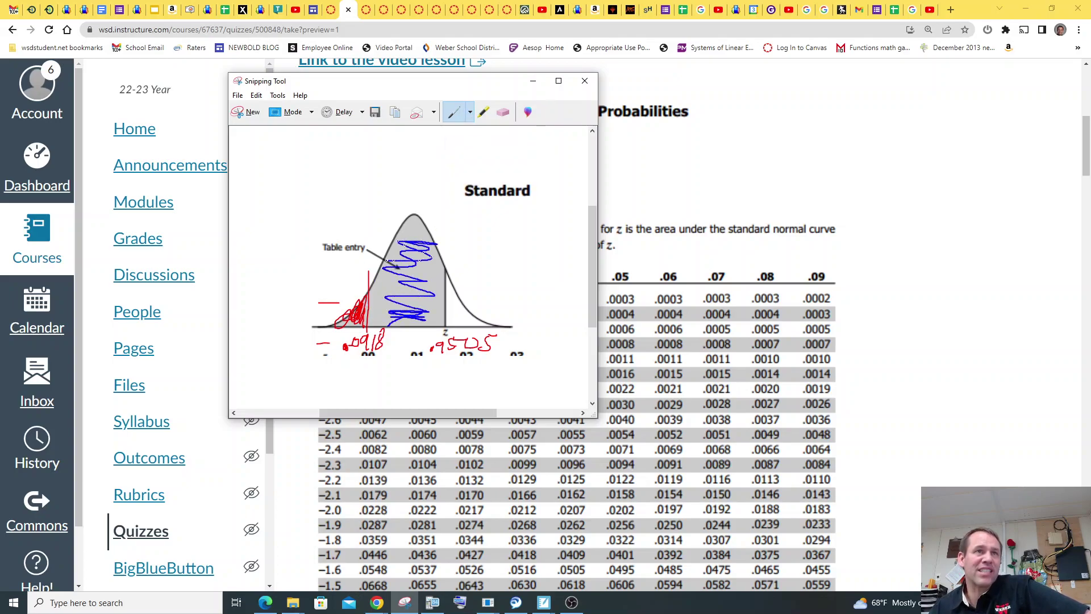
drag(427, 277, 421, 322)
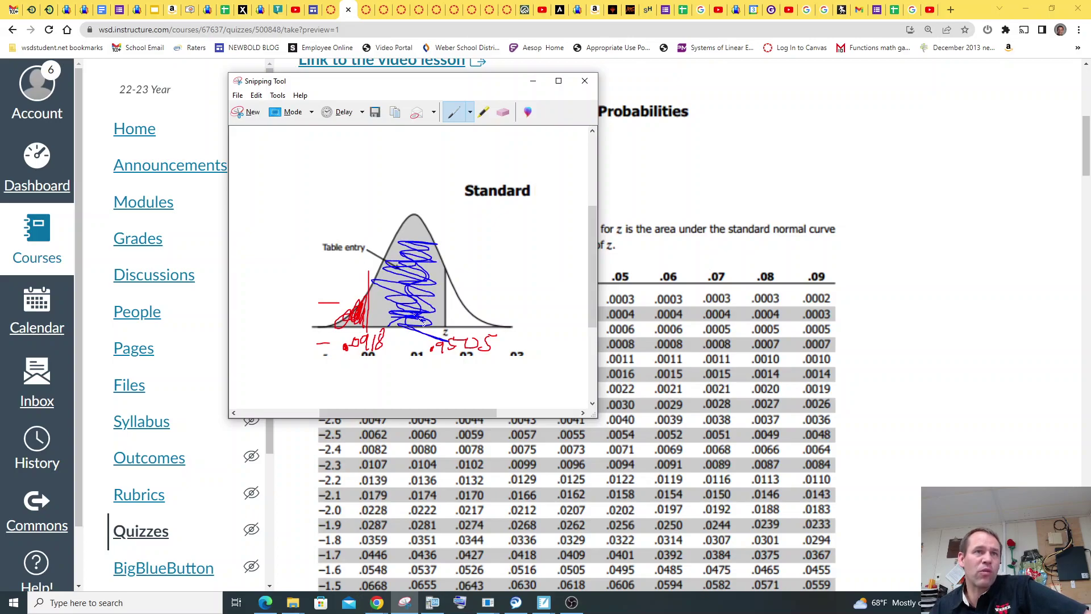
click(432, 602)
Step: Compute .9505 − .0918 on the calculator to get 0.8587
click(244, 560)
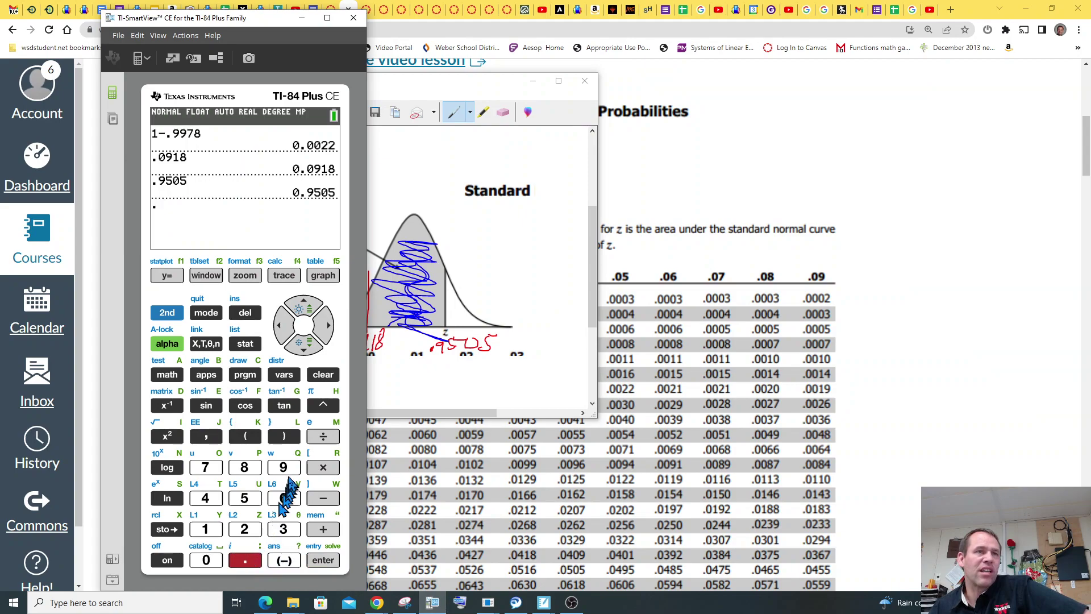
click(283, 467)
click(246, 498)
click(205, 559)
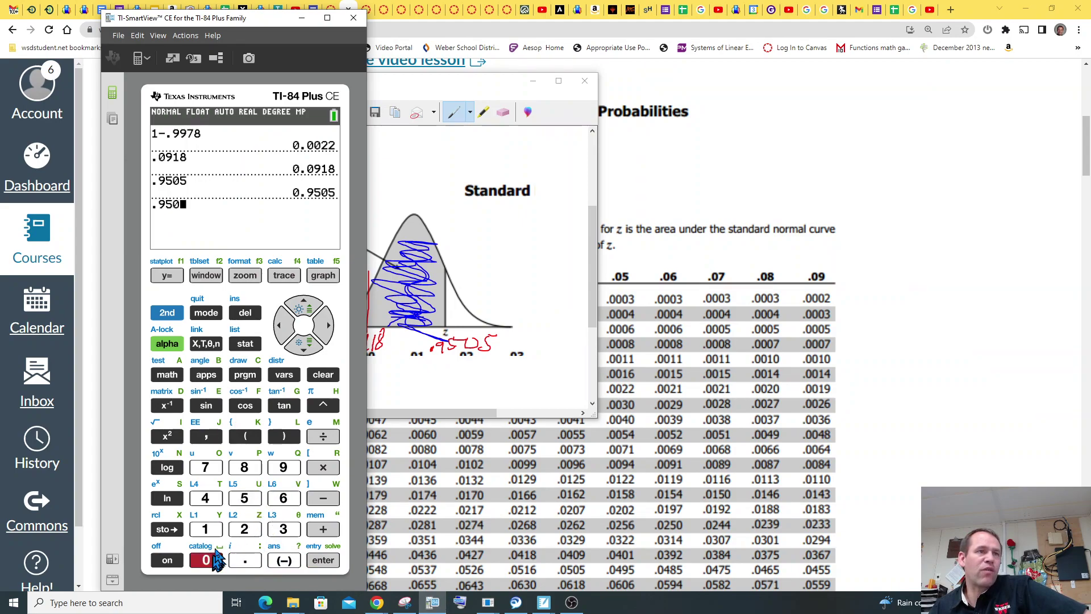
click(245, 498)
click(321, 499)
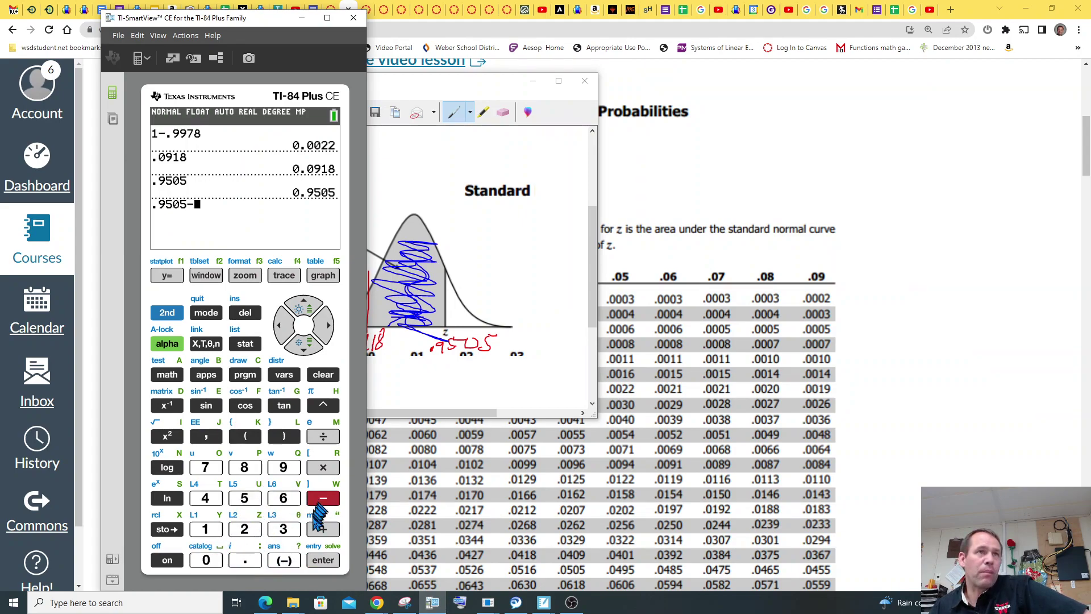
click(245, 559)
click(207, 559)
click(283, 467)
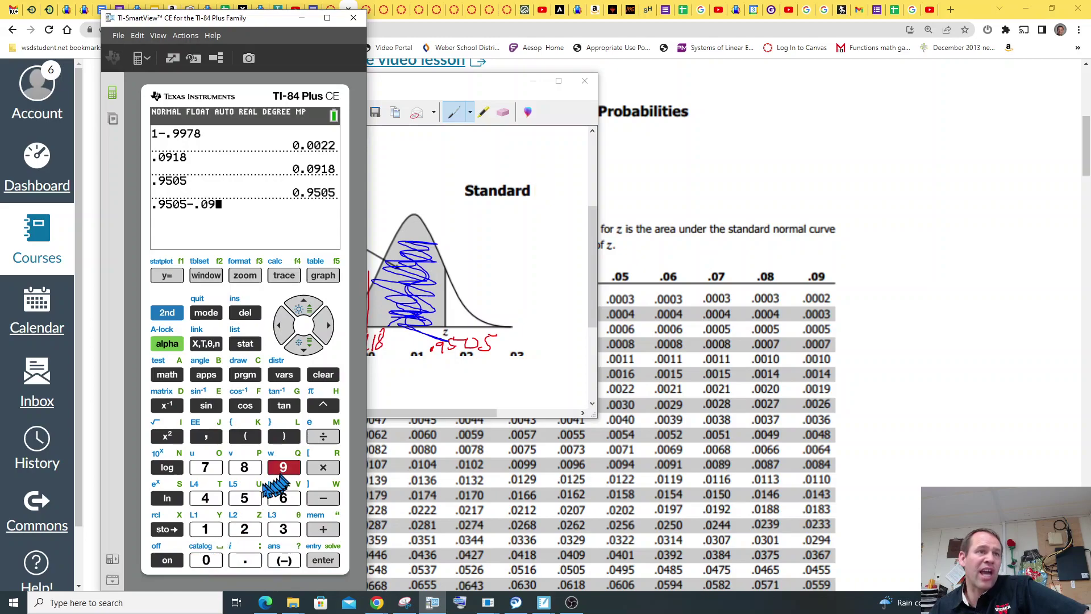
click(205, 529)
click(244, 467)
click(323, 560)
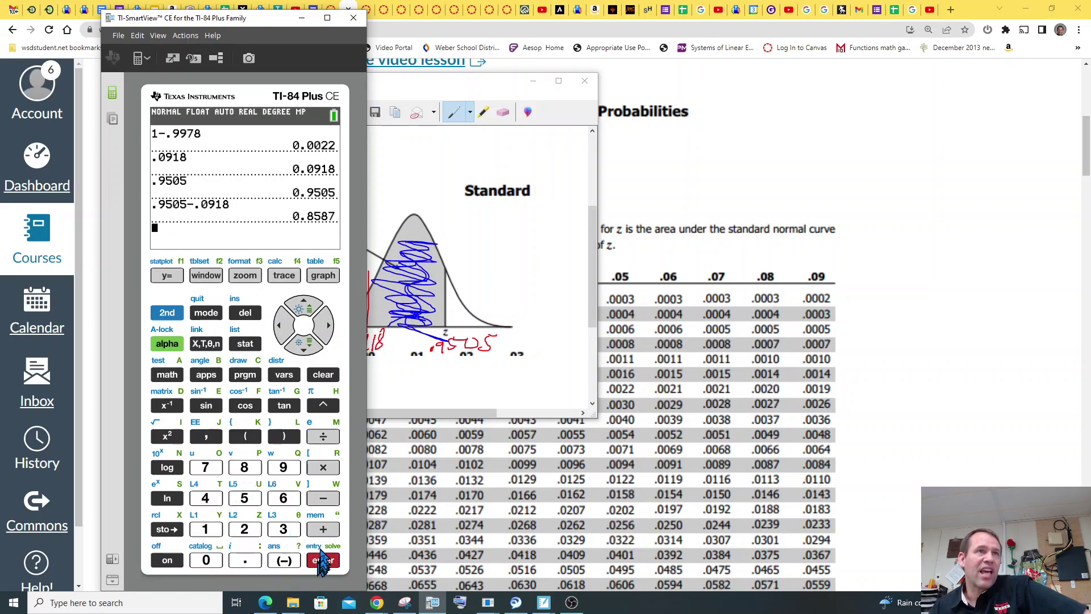
Step: In Question 1, select .8588 for 'z is between -1.33 and 1.65'
click(920, 420)
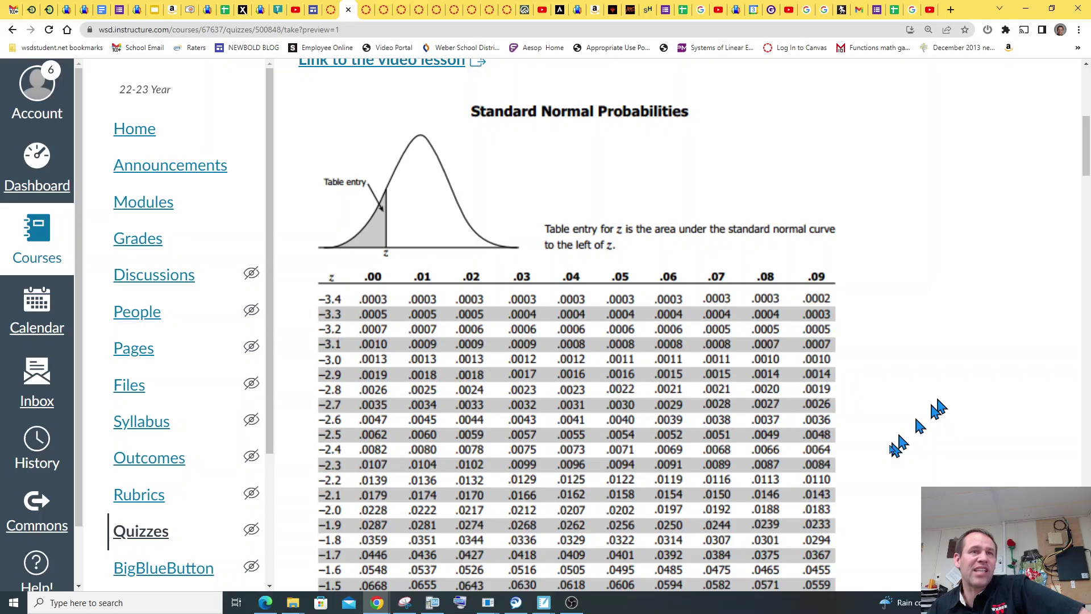
scroll(872, 481, down, 7)
scroll(870, 476, down, 15)
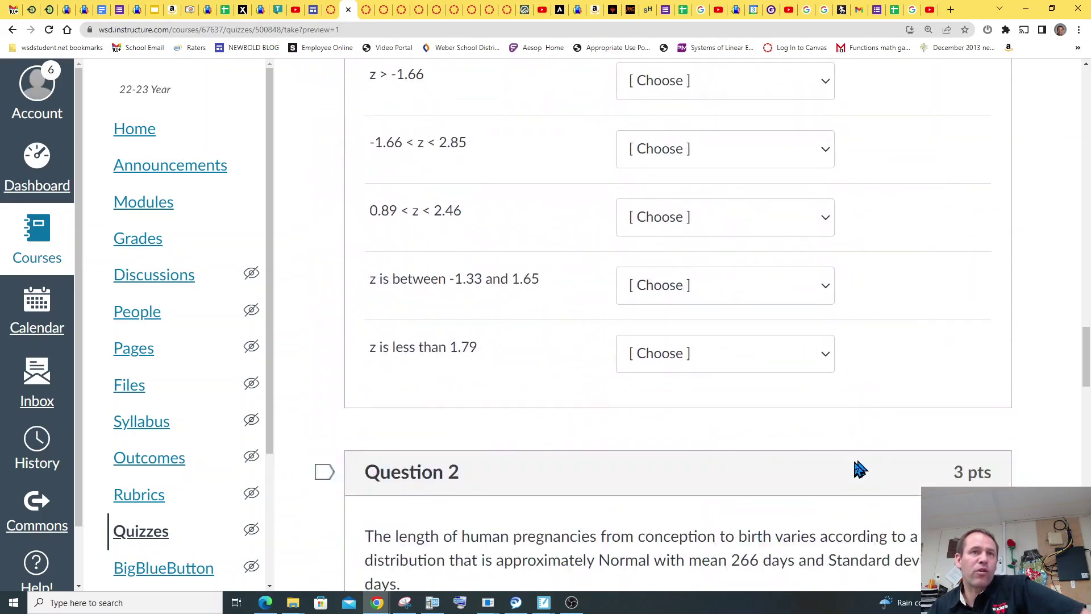
click(705, 289)
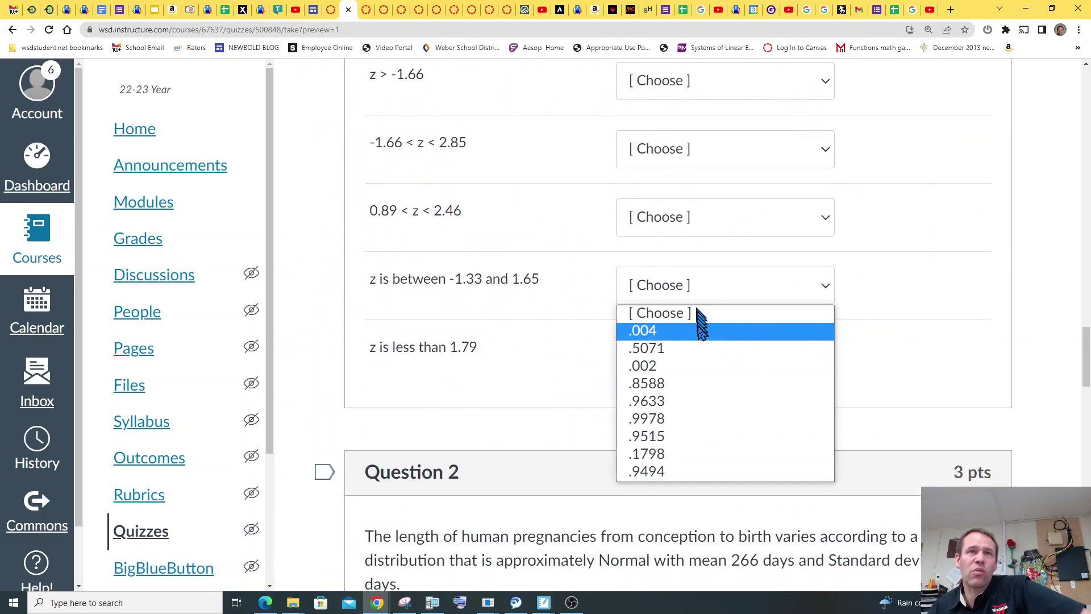
click(702, 384)
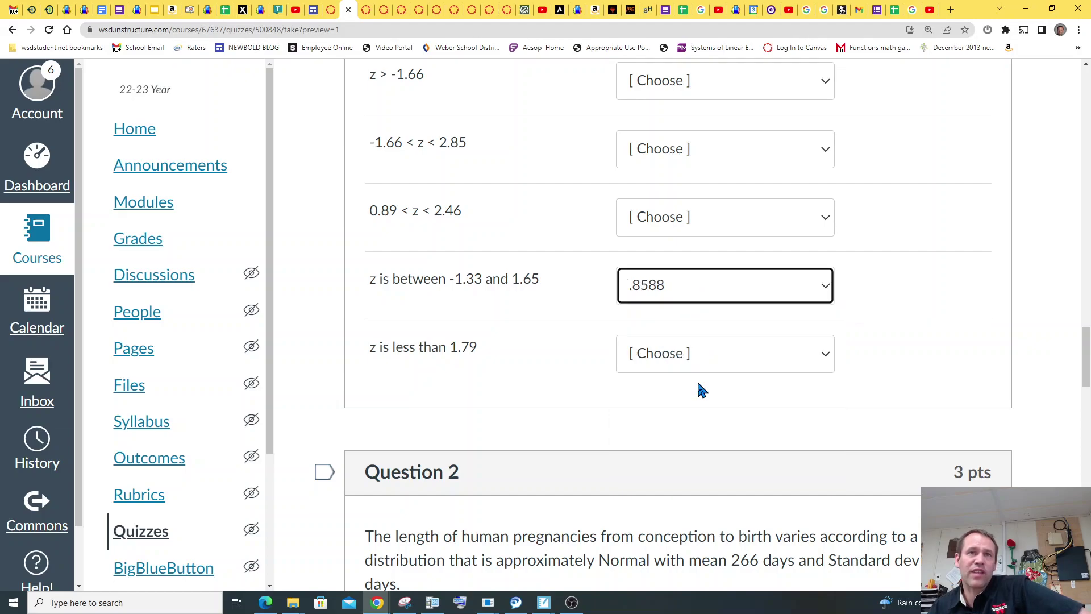
scroll(682, 383, up, 3)
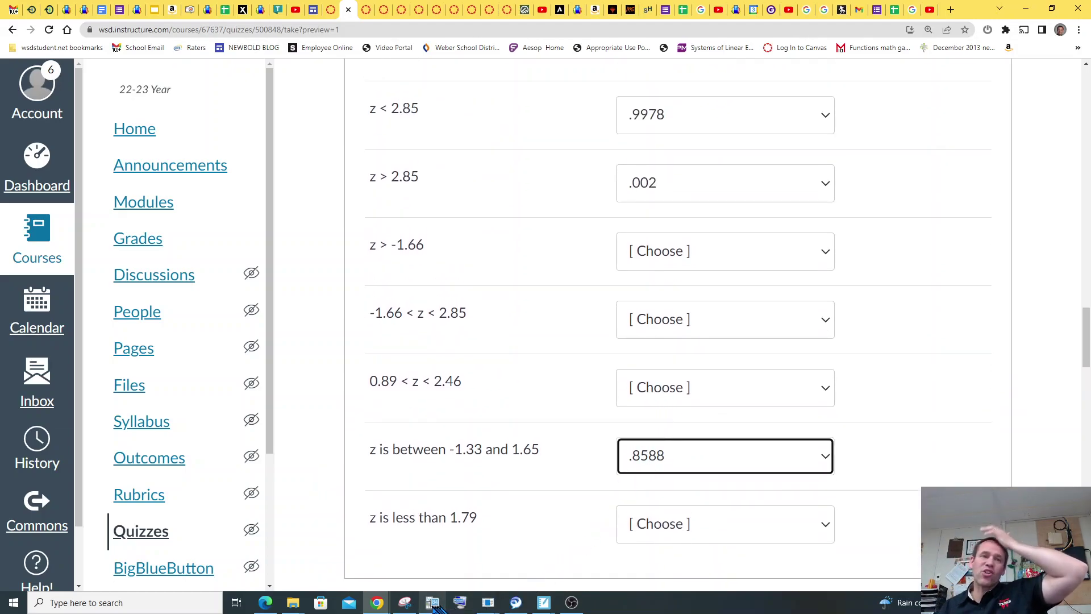
Step: Clear the calculator's home screen and open the normalcdf form from the distribution menu
mouse_move(433, 609)
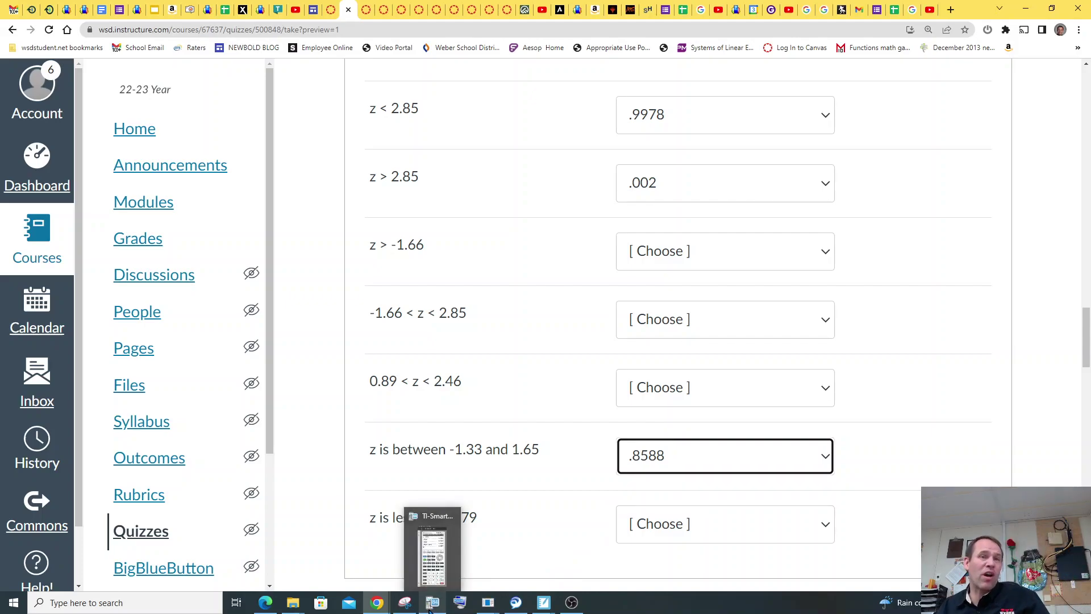
click(430, 610)
click(323, 376)
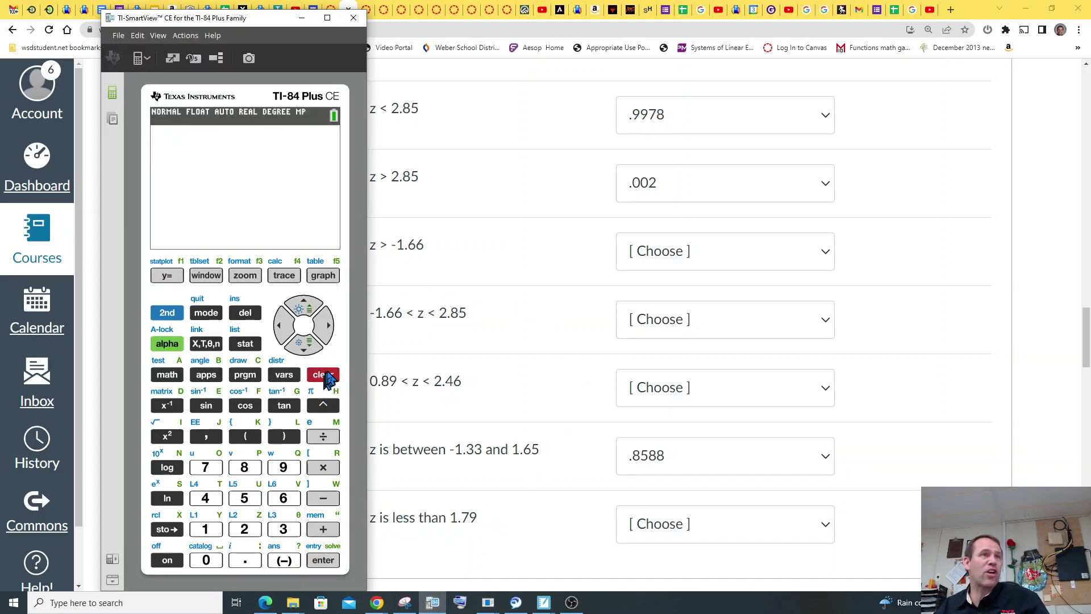
click(162, 318)
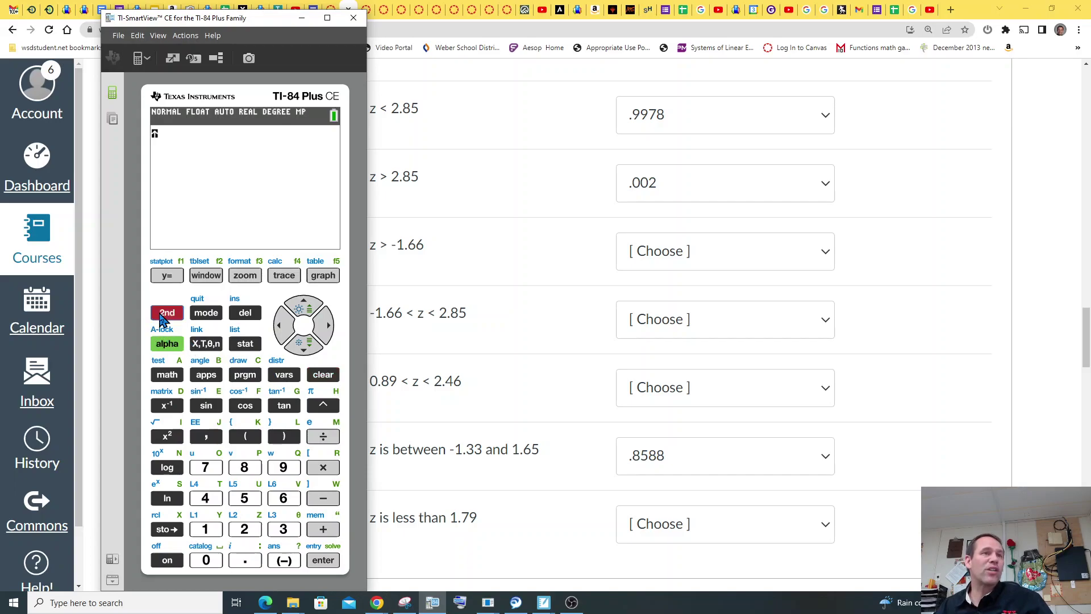
click(283, 376)
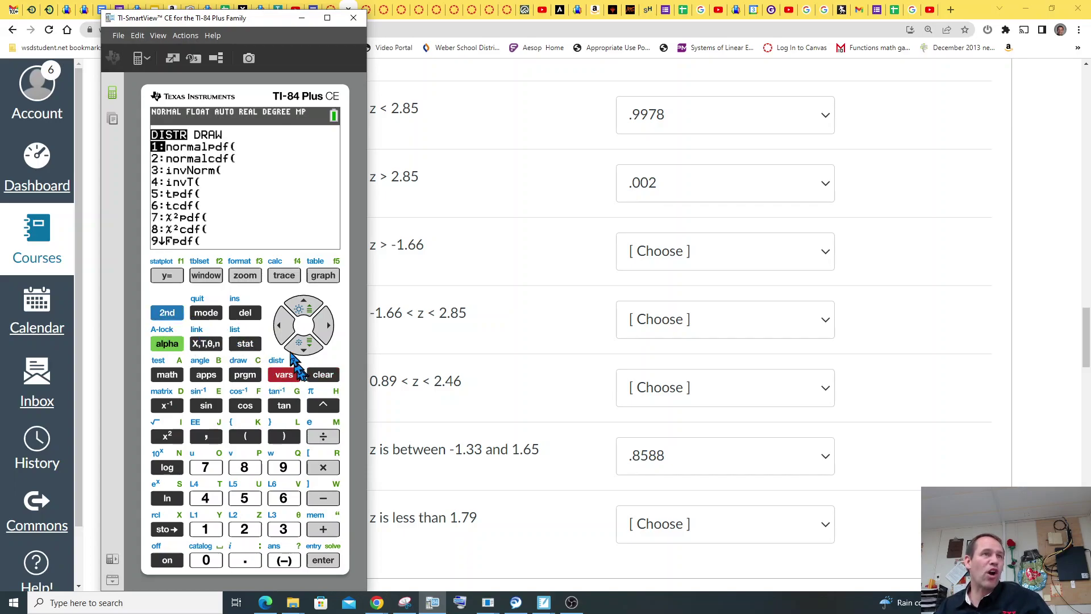
click(299, 346)
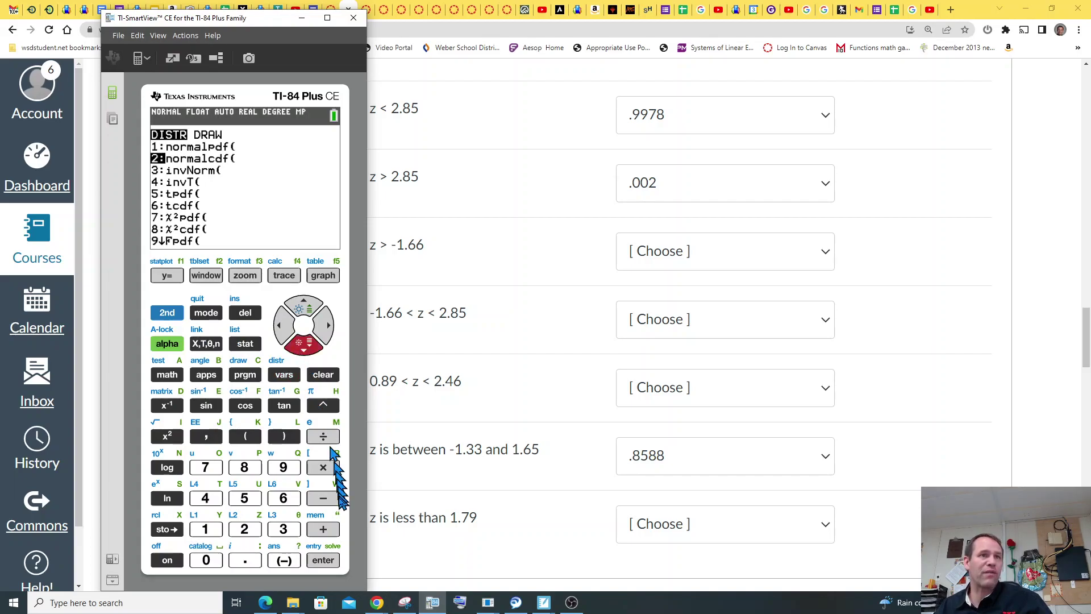
click(323, 559)
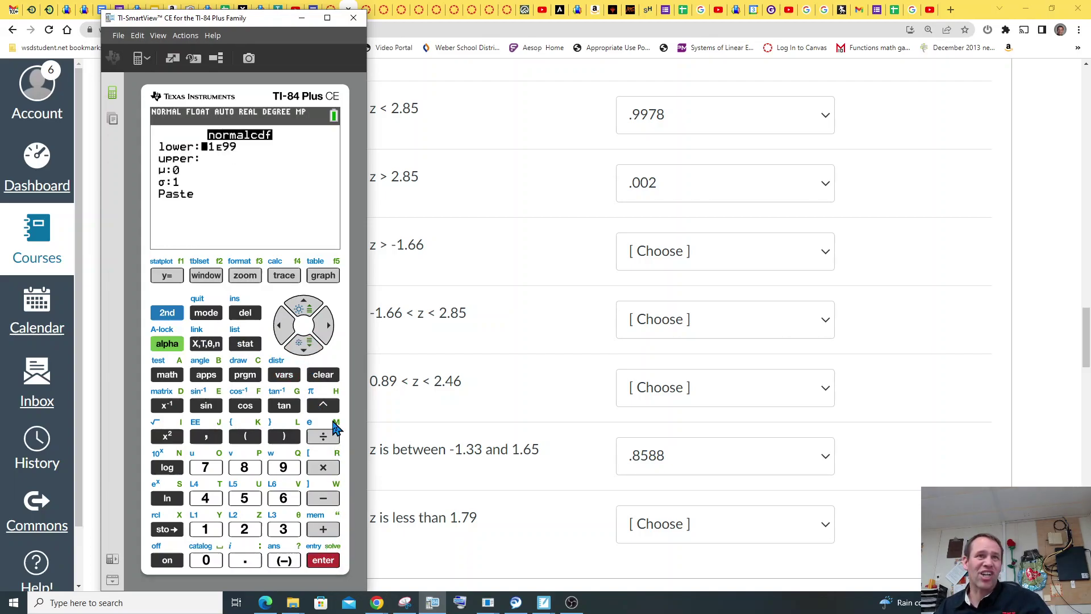
Step: Set lower -1.33 and upper 1.65 with μ 0, σ 1, then paste and evaluate: 0.858769351
click(283, 559)
click(205, 529)
click(245, 560)
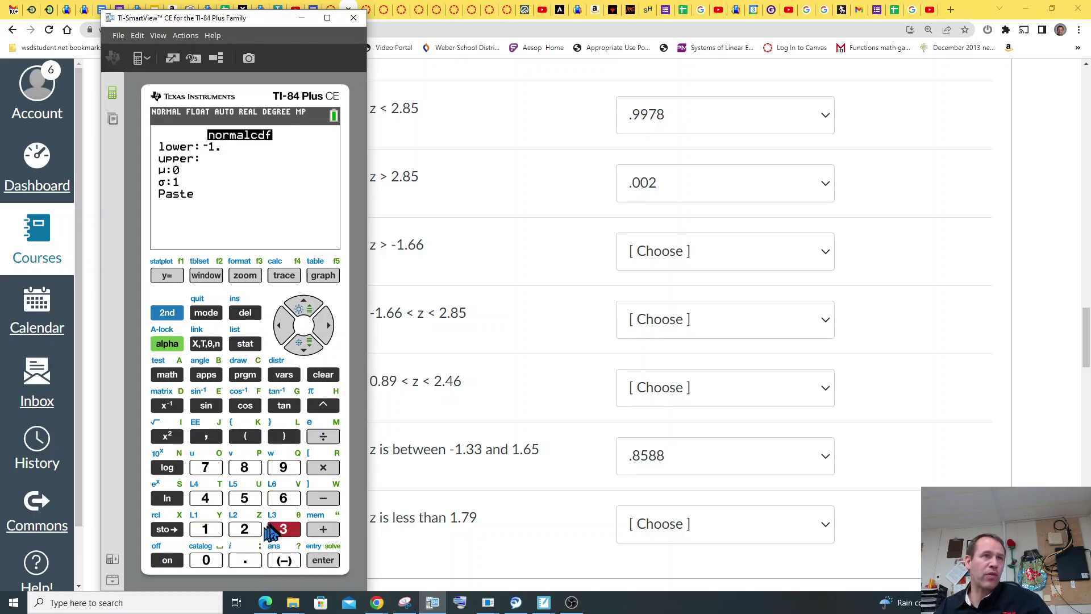
click(303, 343)
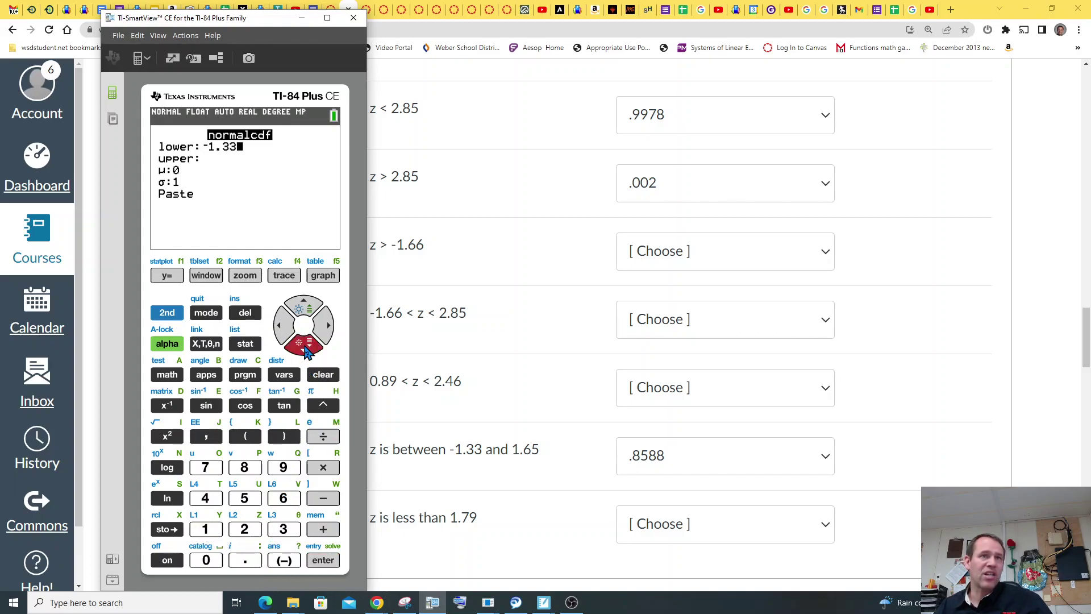
click(206, 528)
click(245, 560)
click(283, 497)
click(244, 498)
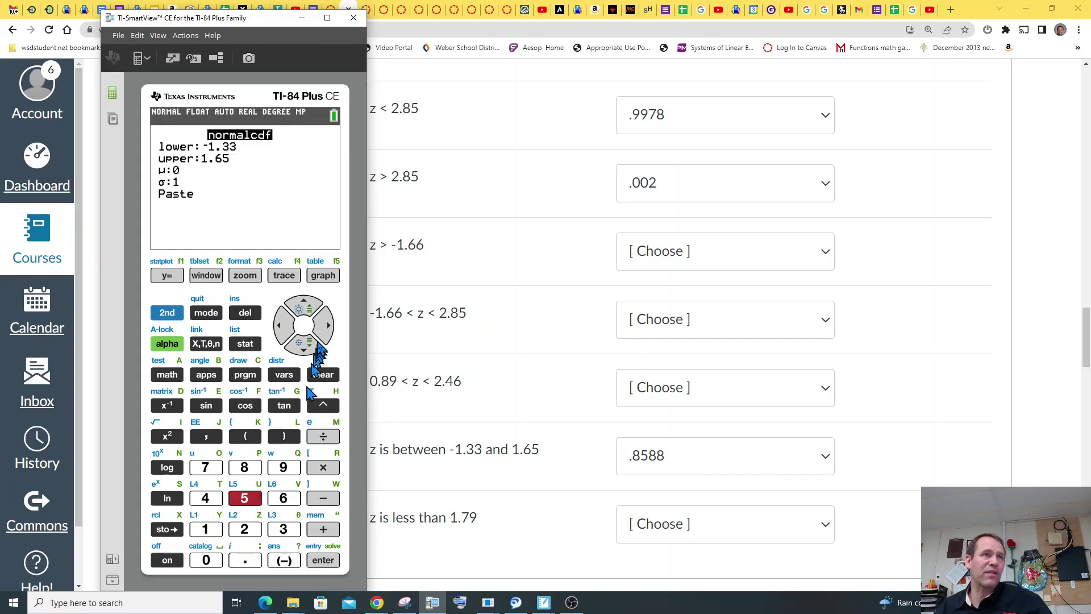
click(309, 350)
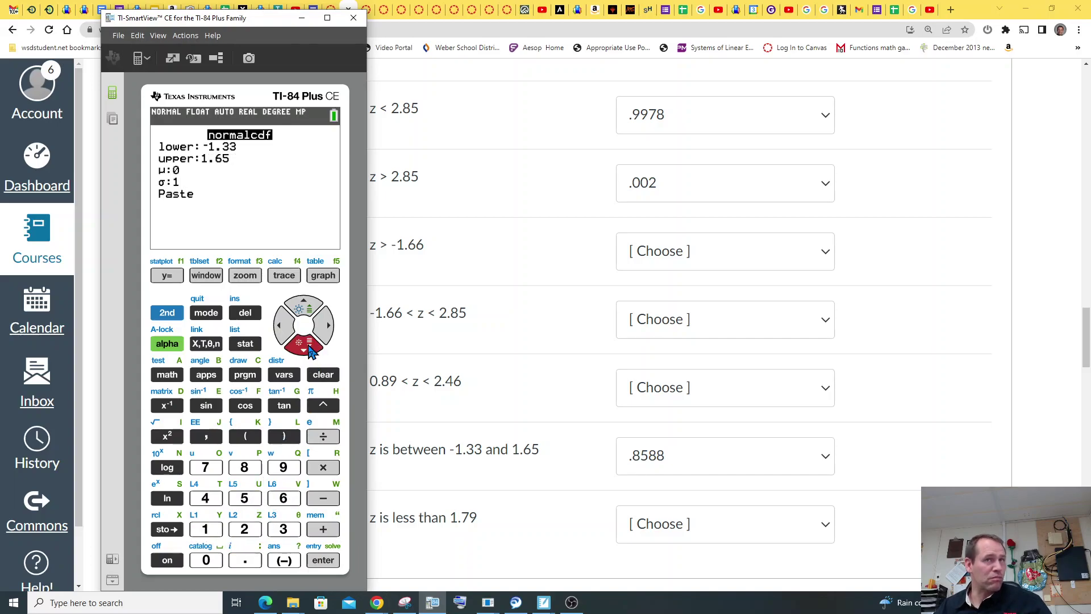
click(310, 350)
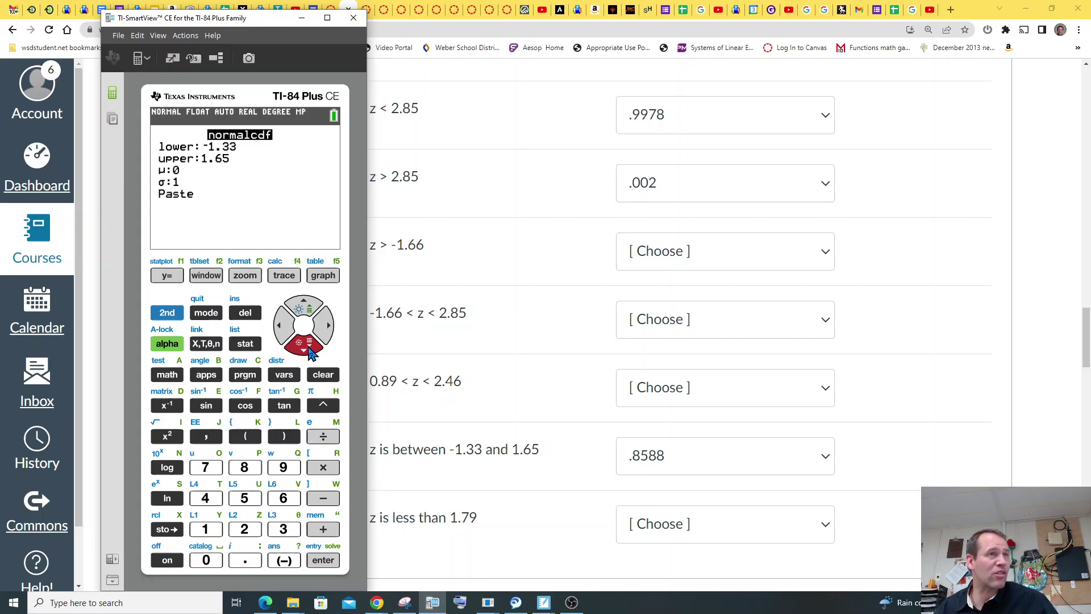
click(310, 349)
click(318, 560)
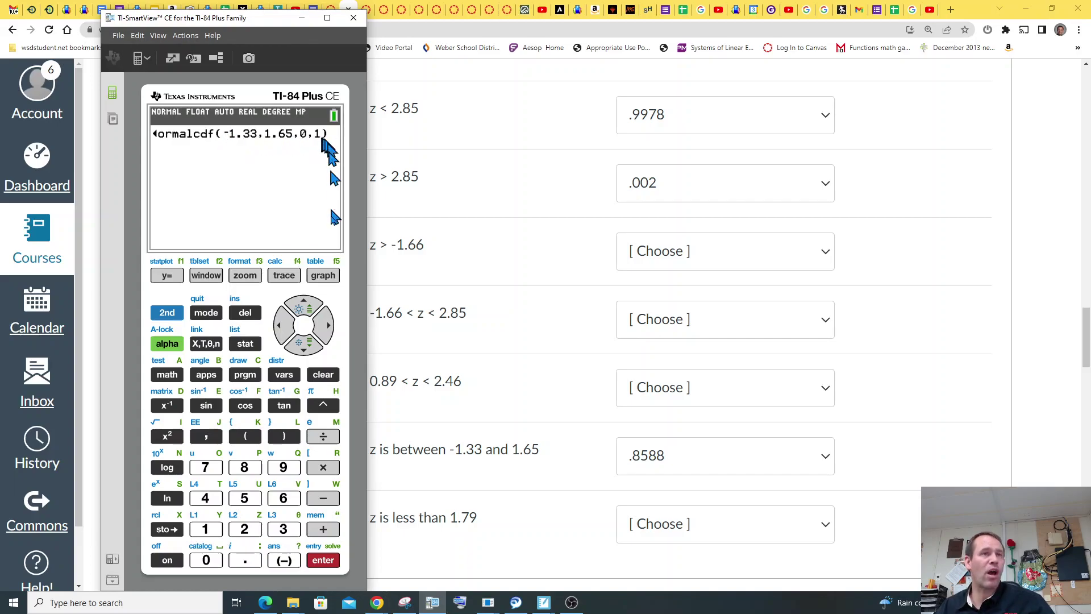
click(321, 562)
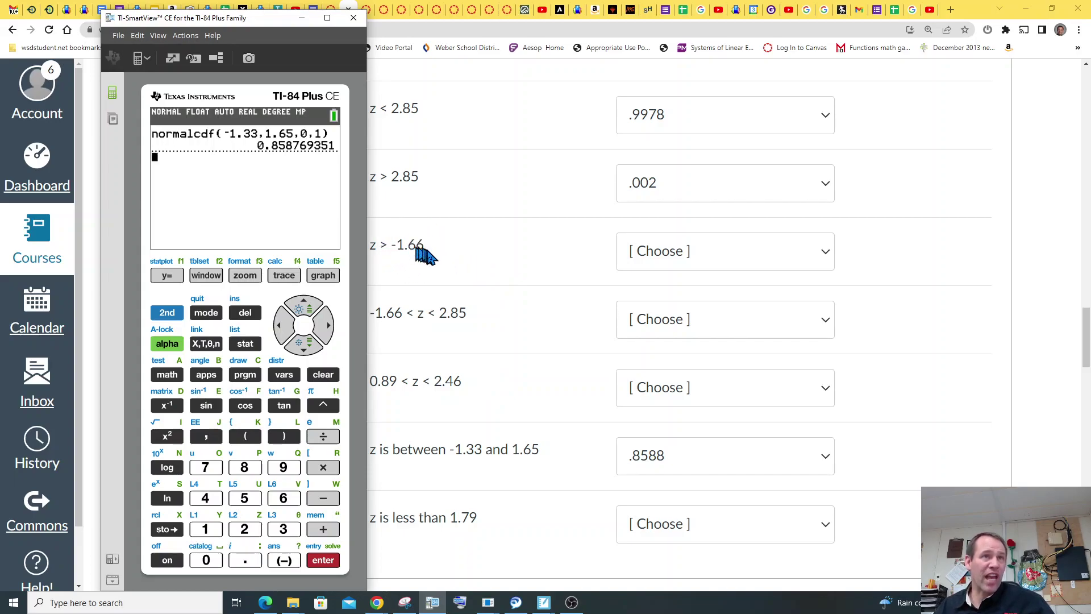
Step: Edit the last entry to normalcdf(-1.66,9999,0,1), giving 0.9515427938, and open the z > -1.66 choices
click(167, 313)
click(319, 563)
click(283, 327)
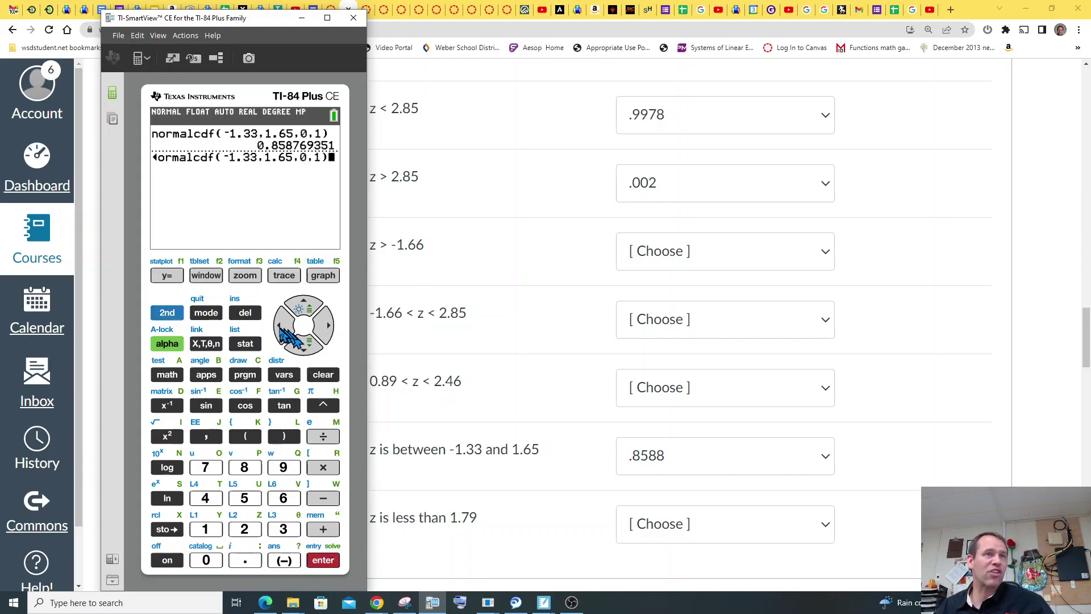
click(284, 335)
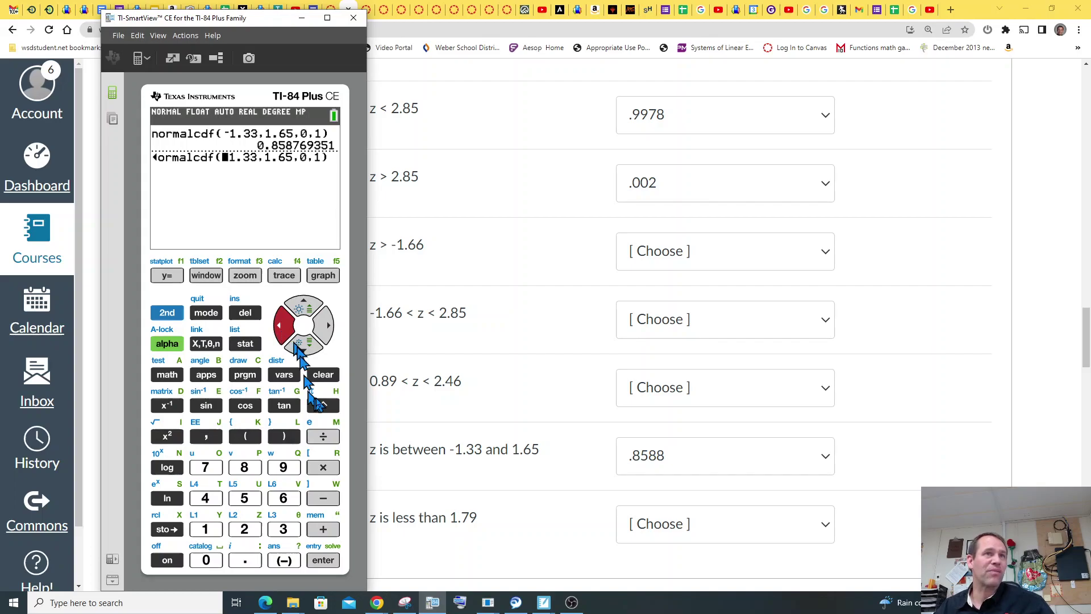
click(325, 329)
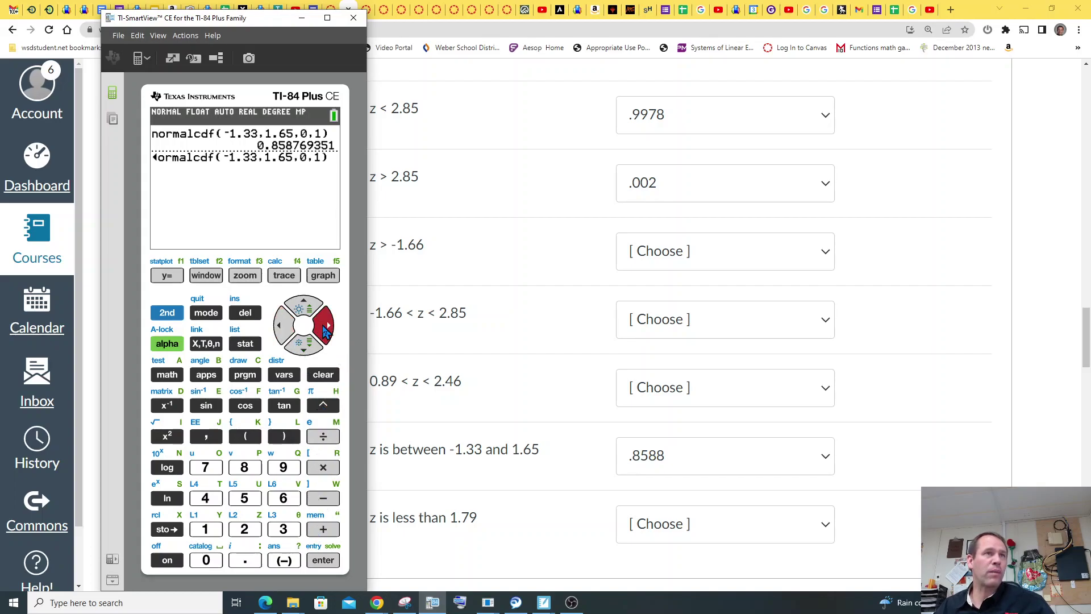
click(283, 498)
click(283, 498)
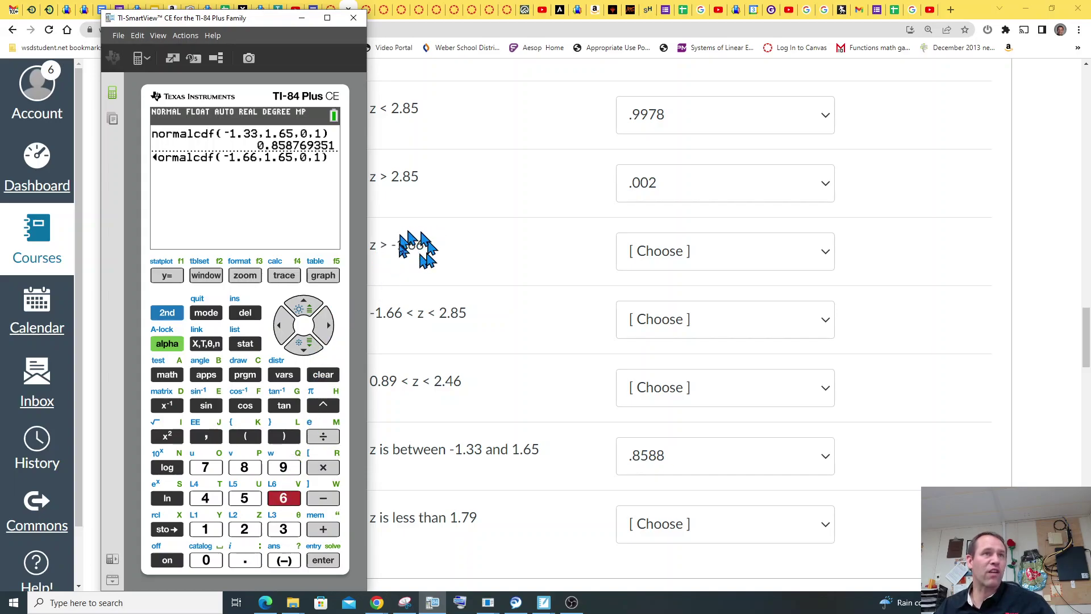
click(328, 325)
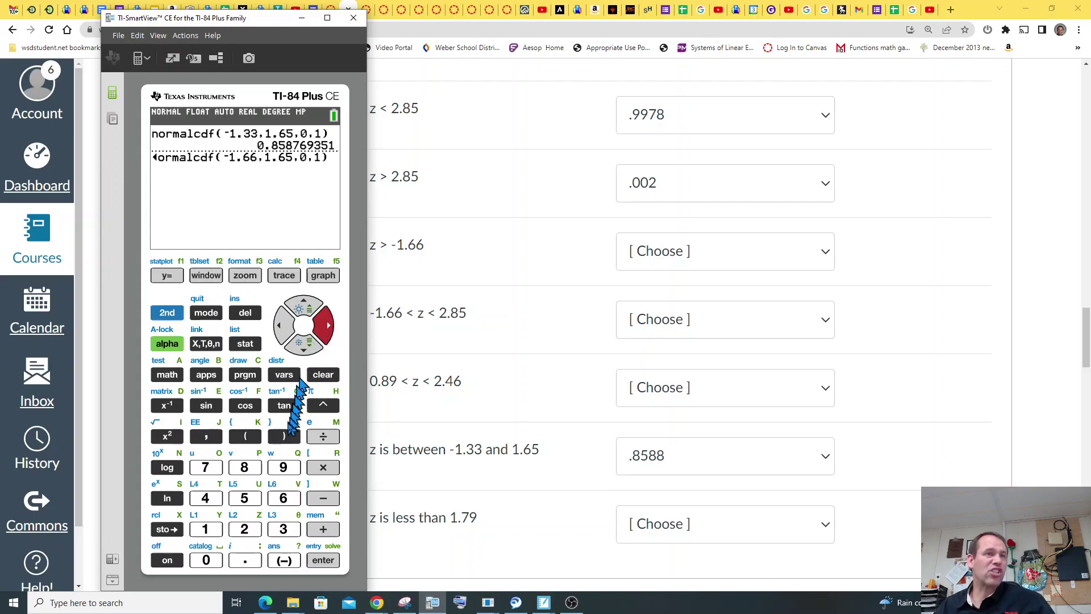
click(281, 468)
click(282, 469)
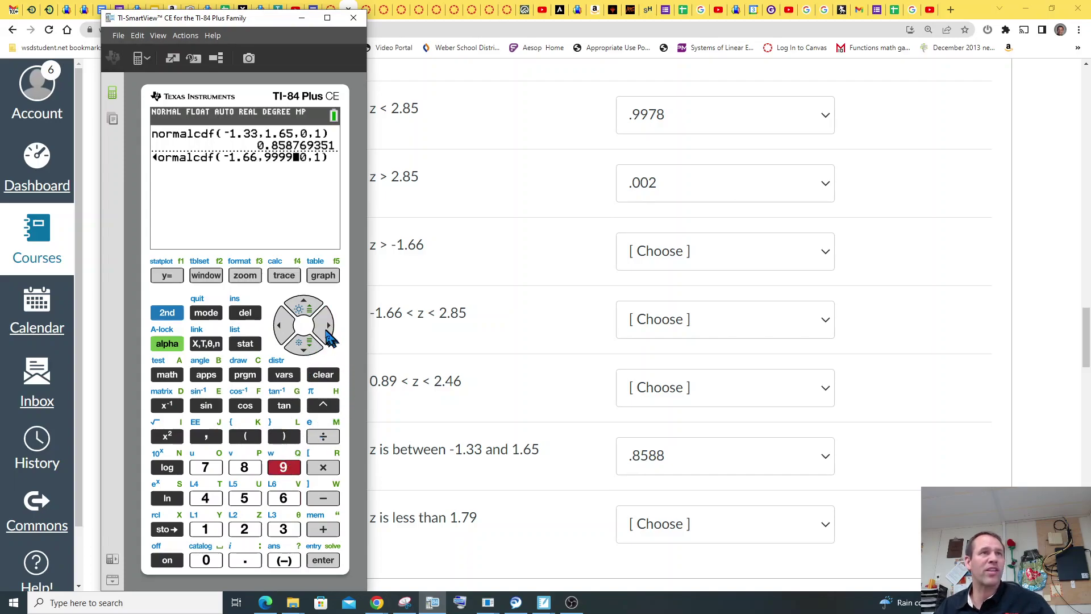
click(322, 560)
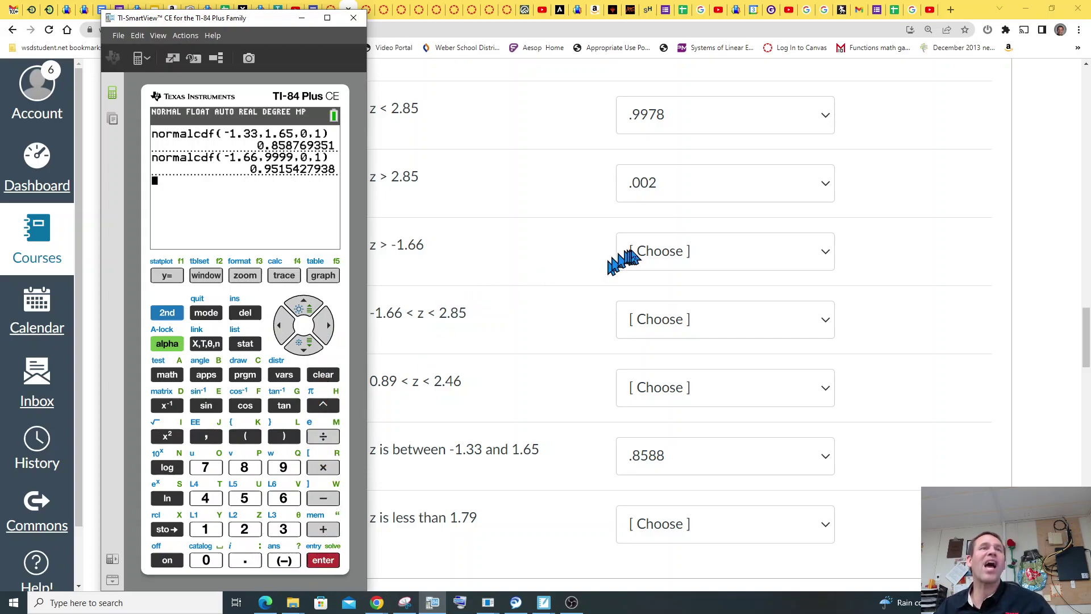
click(659, 250)
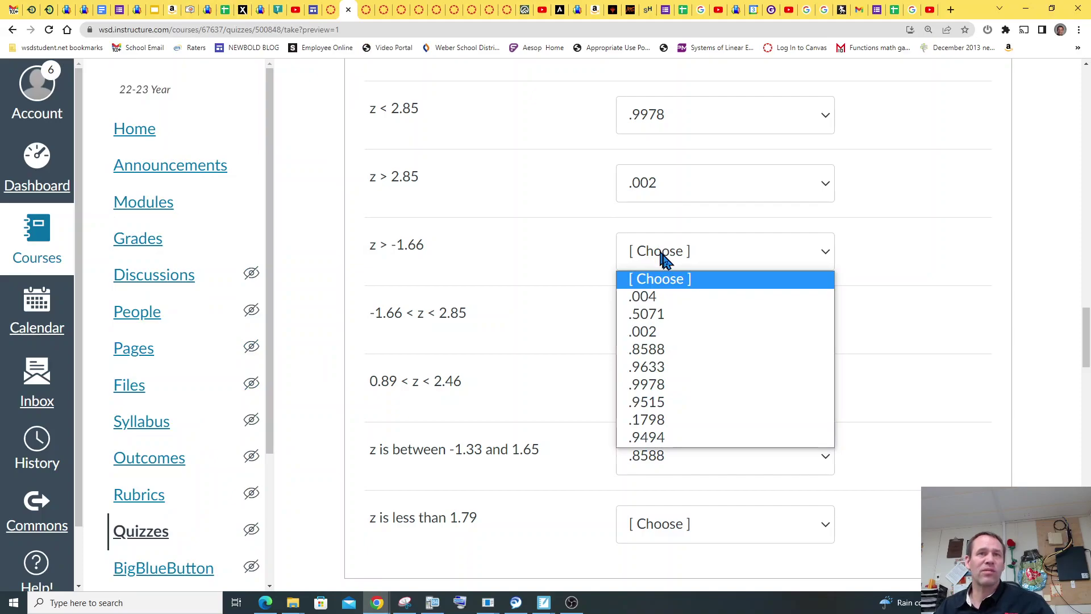
Step: Choose .9515 for z > -1.66, then highlight Question 2's mean 266 and standard deviation 16
click(670, 402)
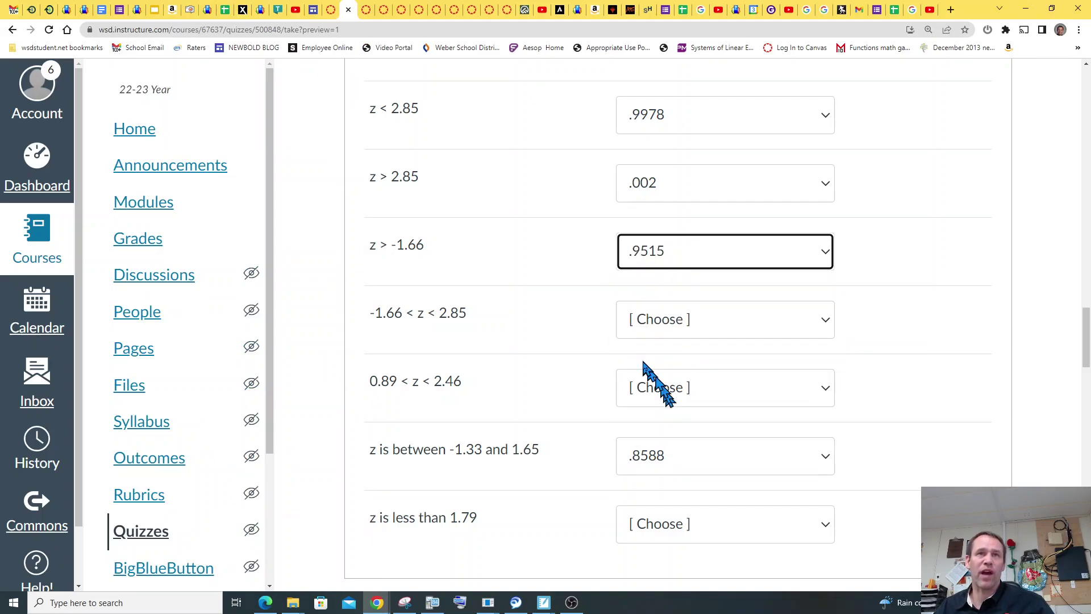
scroll(657, 384, down, 8)
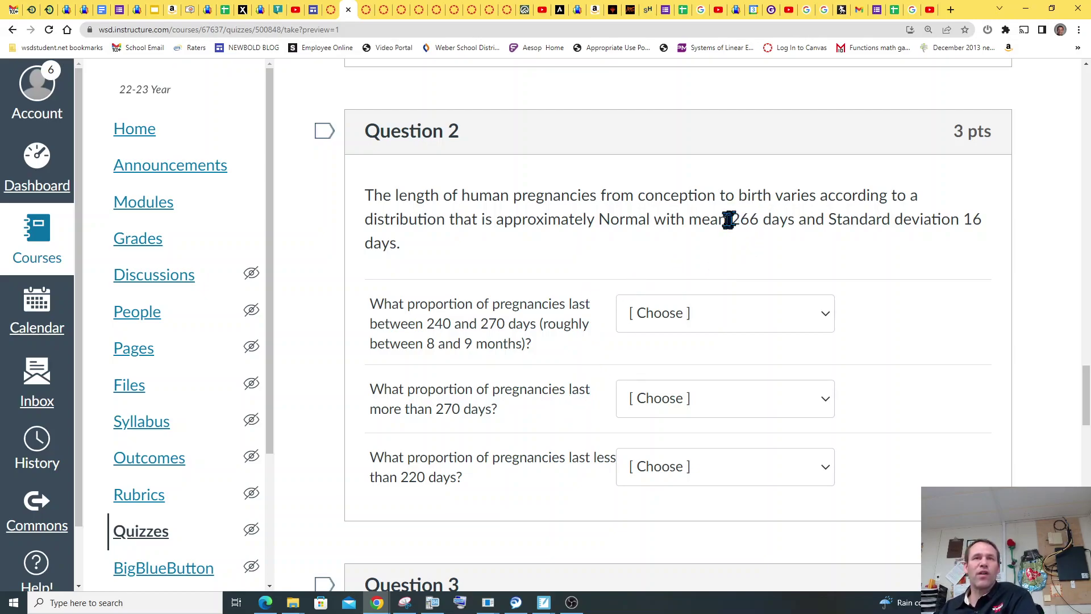
drag(726, 220, 796, 220)
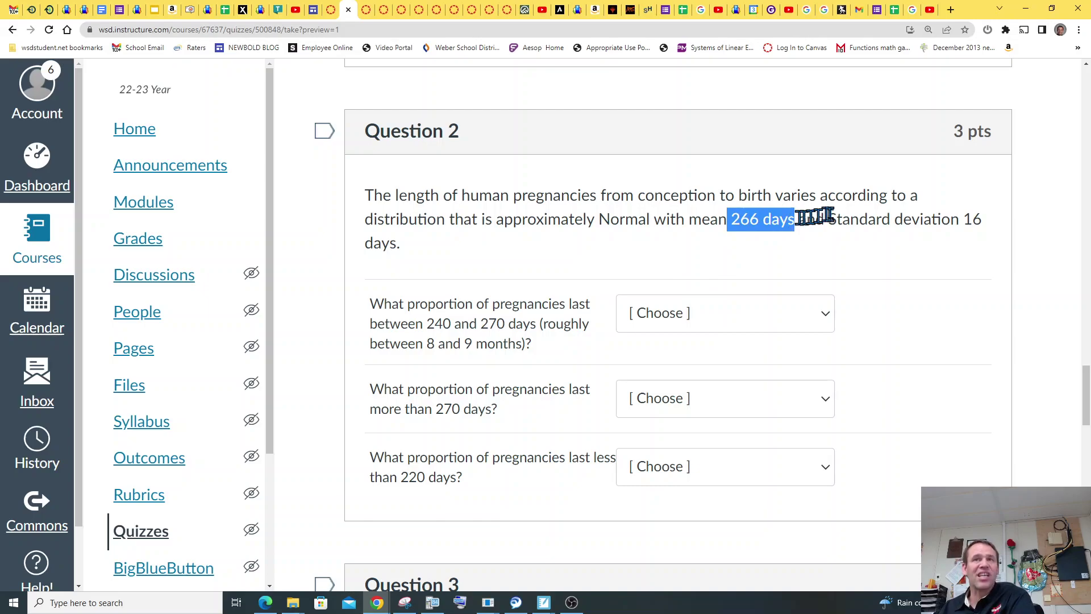
drag(923, 221, 987, 226)
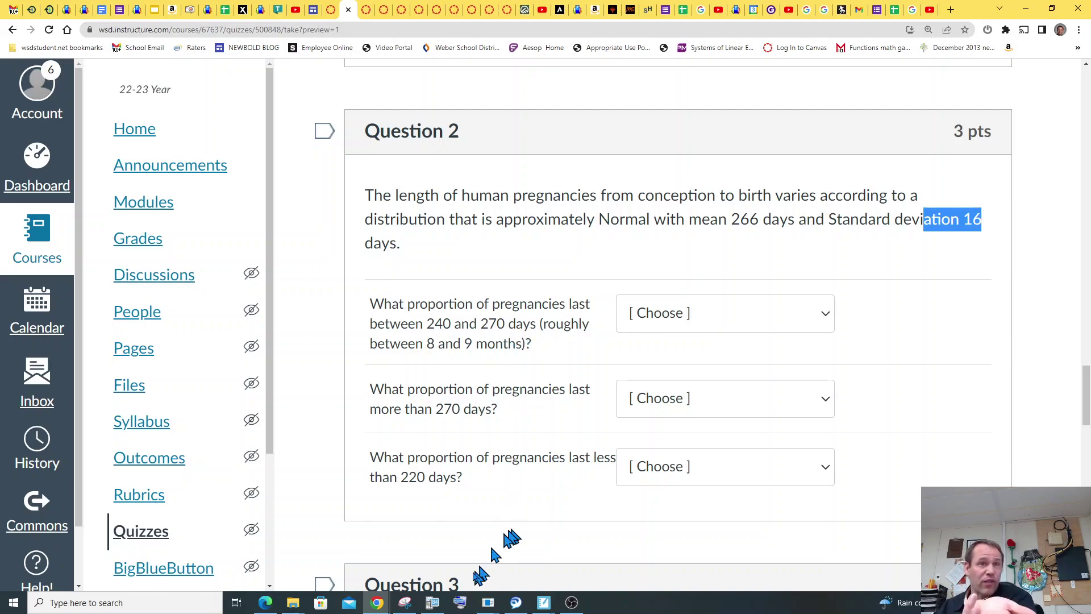
click(433, 602)
Step: Recall the previous normalcdf entry and change its lower bound to 240
click(166, 313)
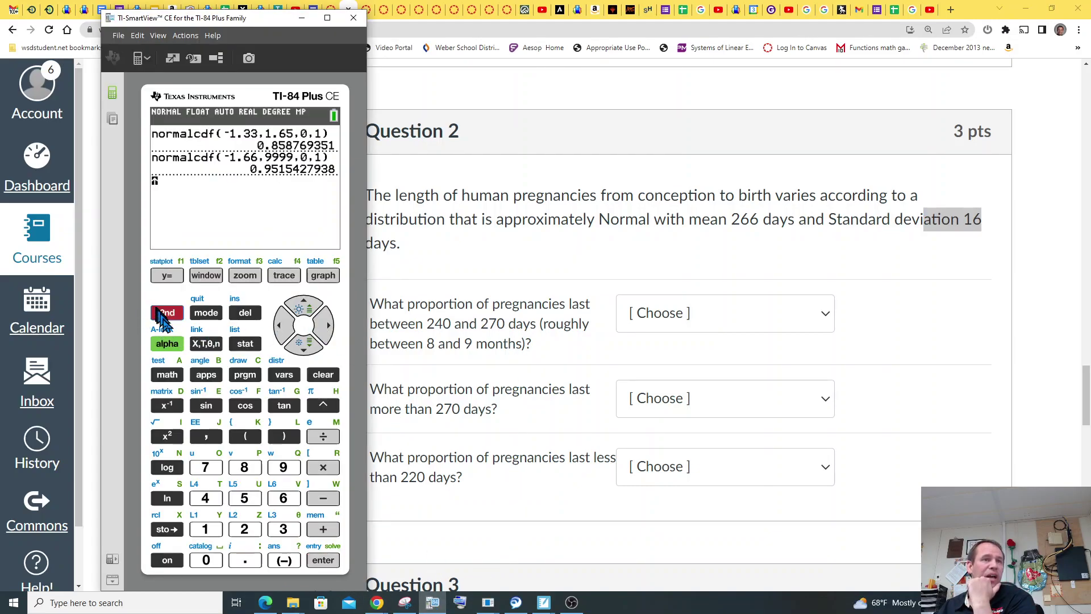
click(323, 560)
click(281, 328)
click(280, 335)
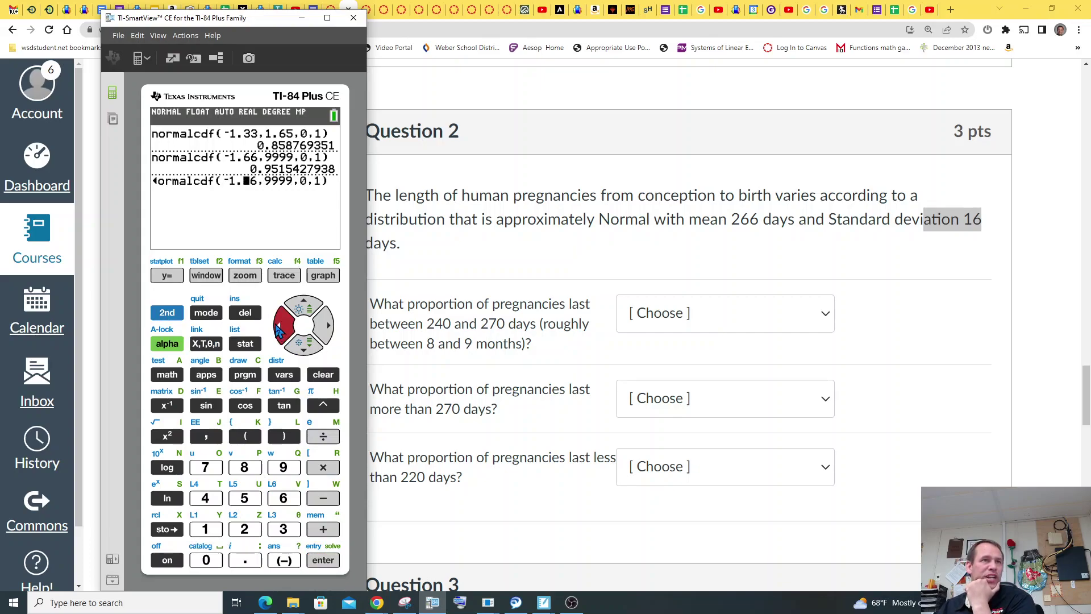
click(277, 329)
click(244, 529)
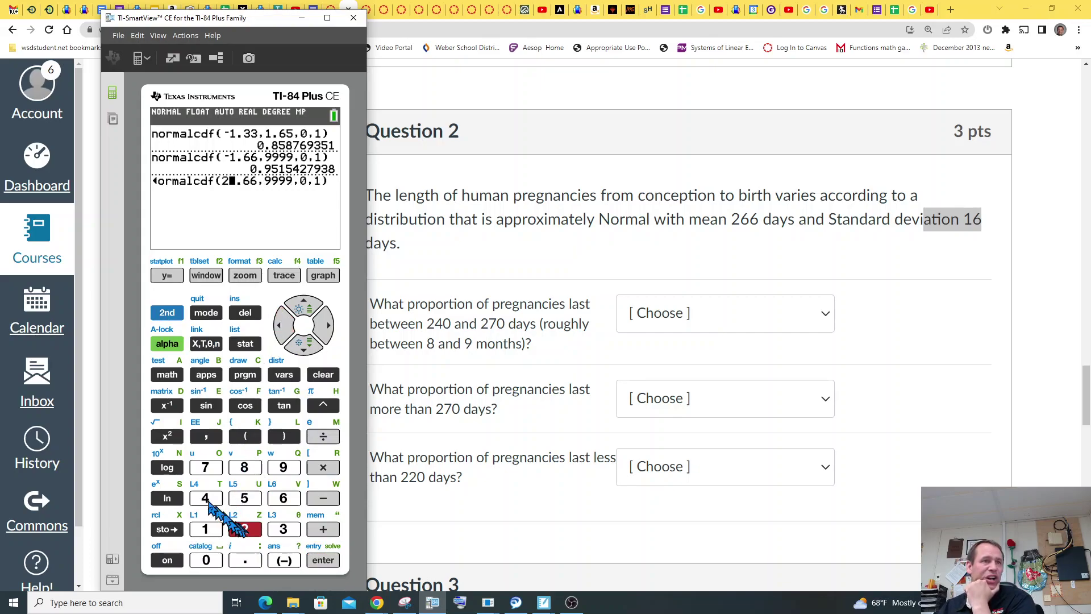
click(203, 500)
click(206, 560)
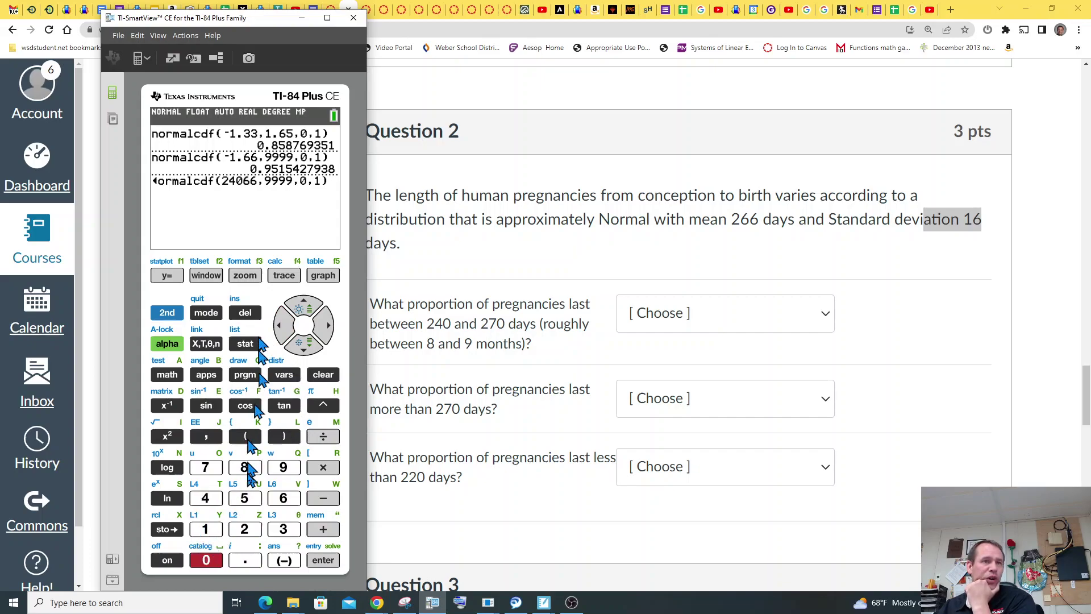
click(206, 436)
Step: Enter upper bound 270, mean 266 and SD 16, then evaluate to 0.5466250047
click(244, 529)
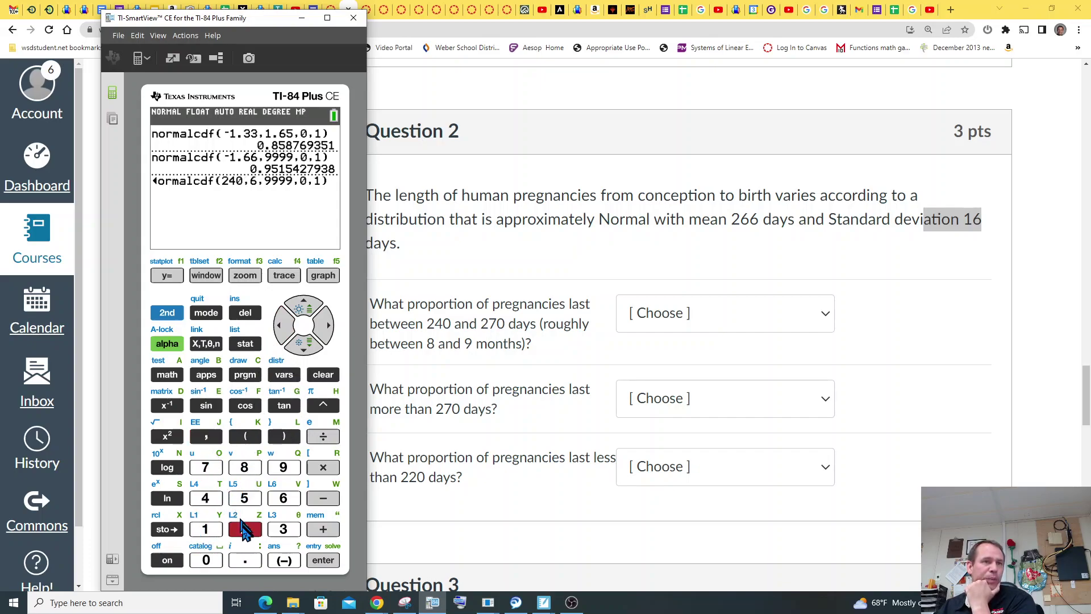
click(206, 467)
click(205, 559)
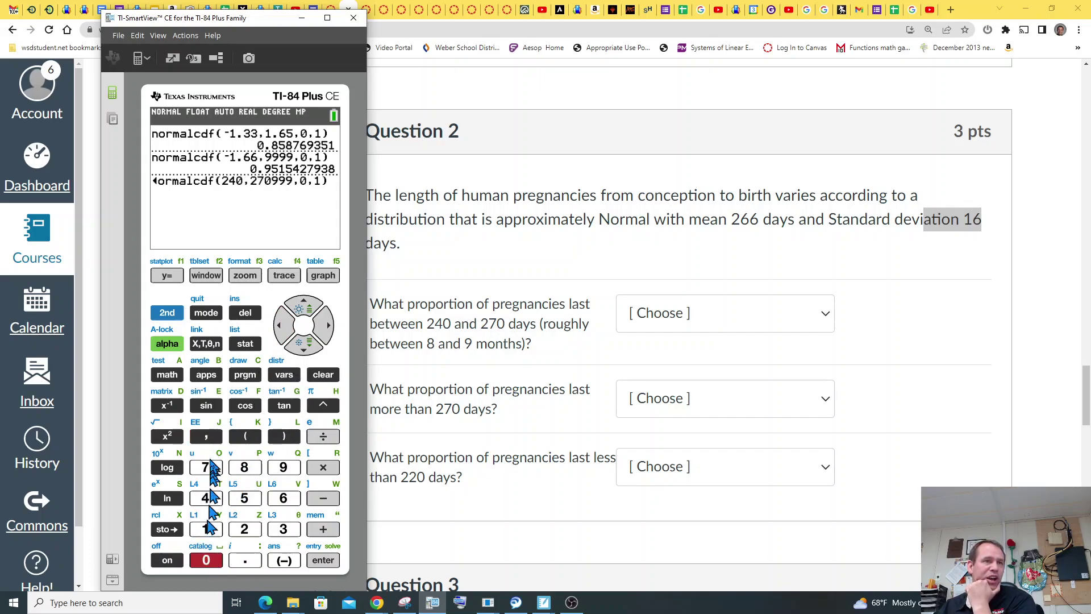
click(206, 436)
click(245, 529)
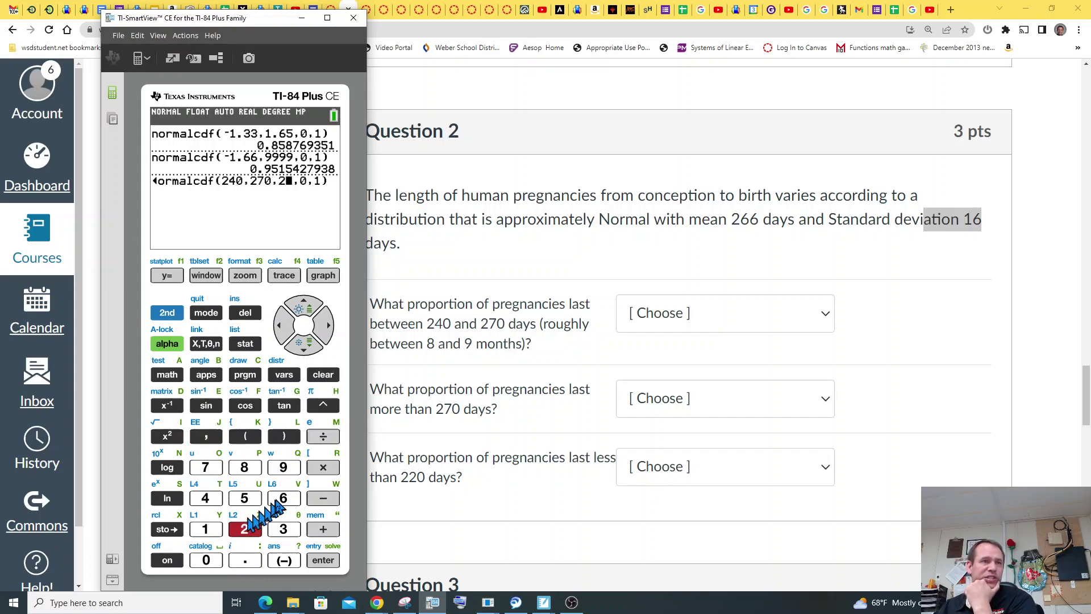
click(283, 498)
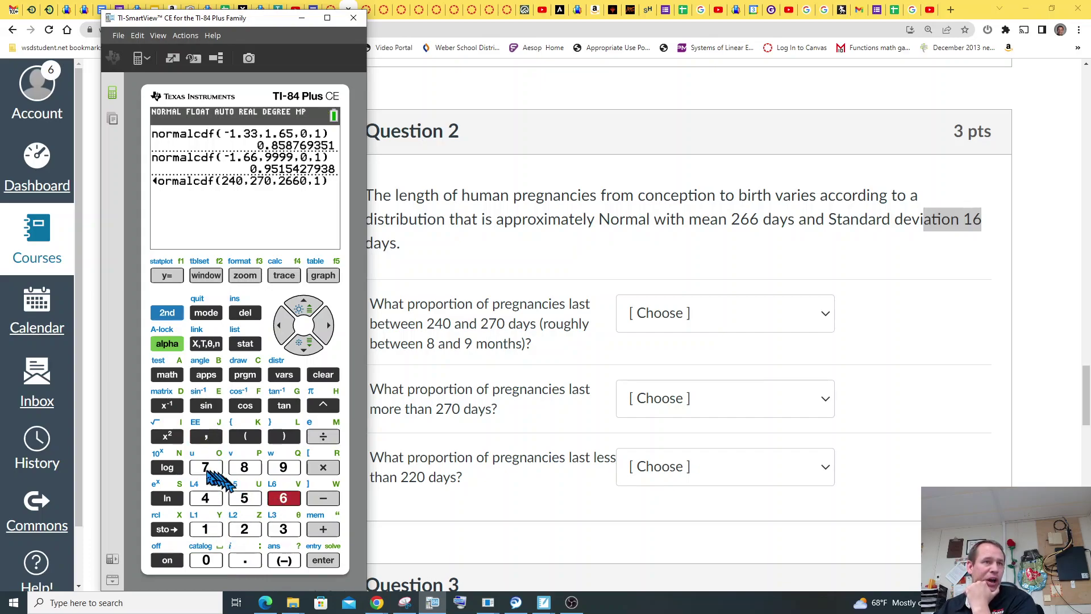
click(206, 436)
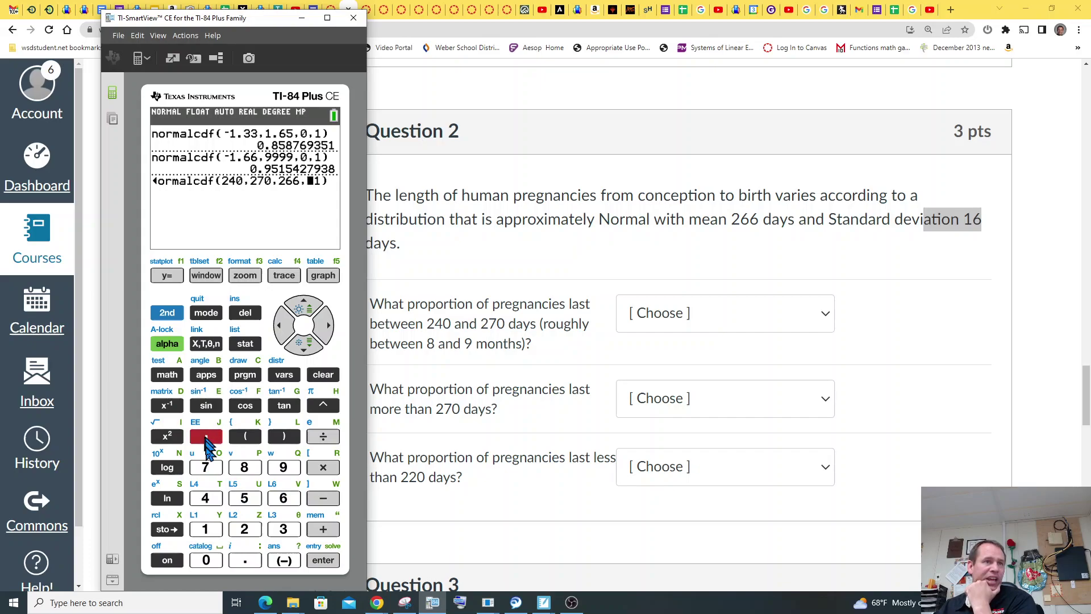
click(205, 529)
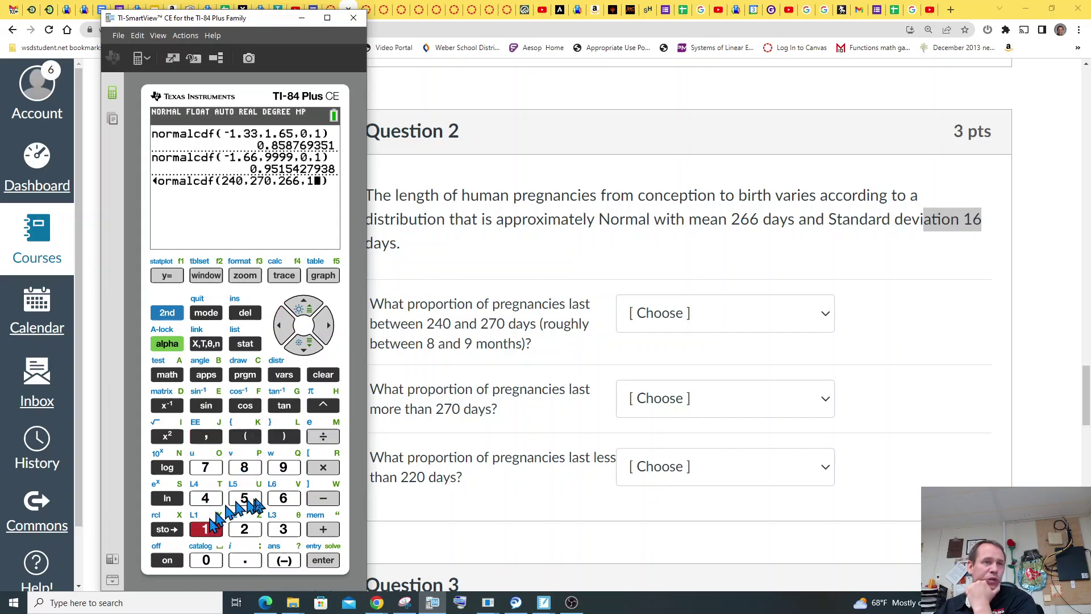
click(280, 499)
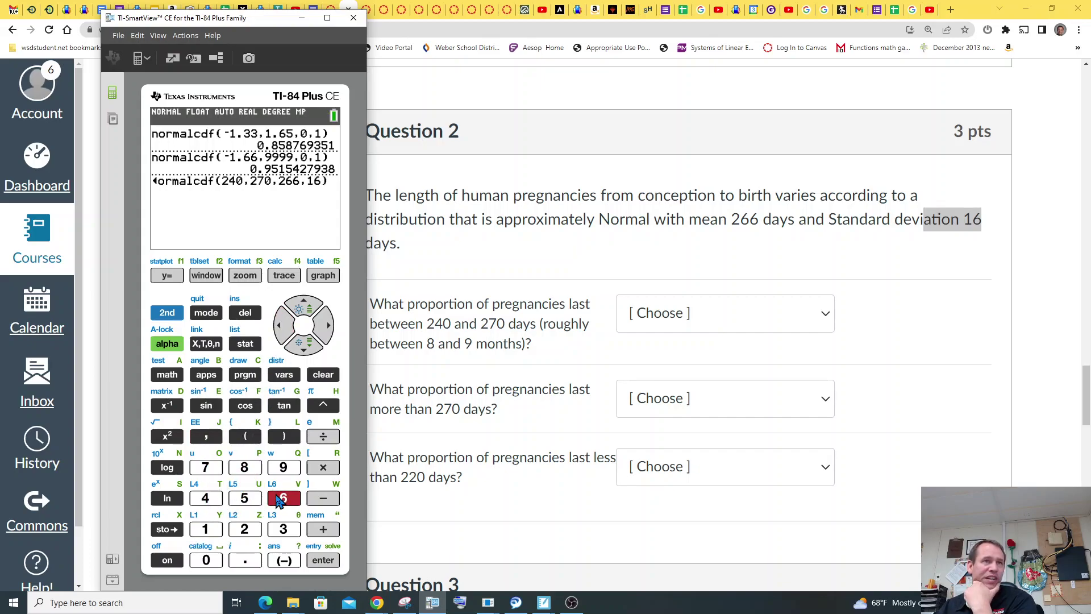
click(323, 560)
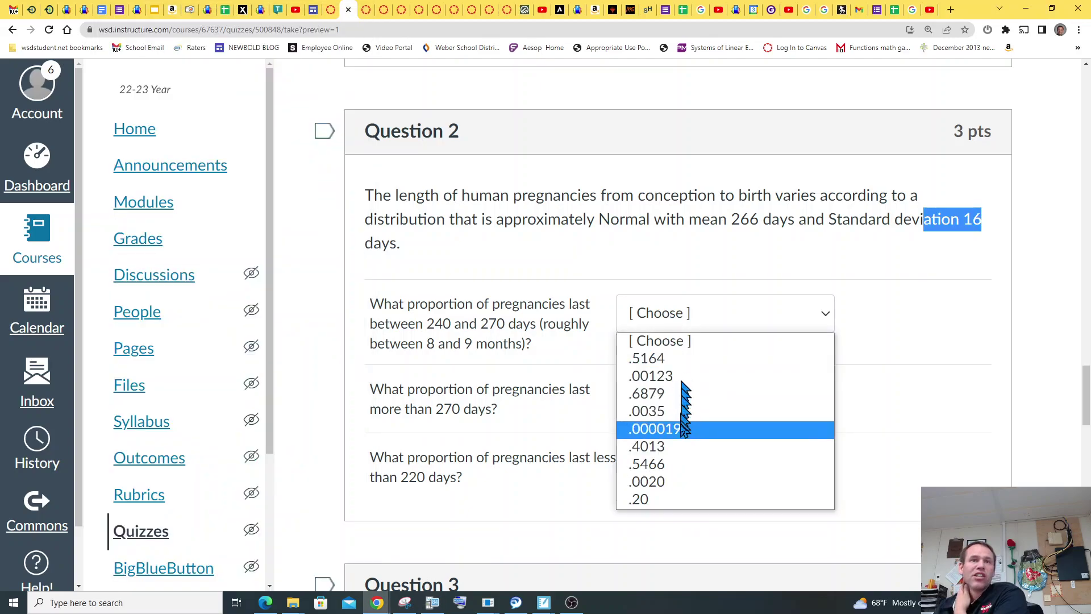
Step: Pick .5466 for 240–270 days, then highlight Question 3's IQ mean 110 and σ 25
click(648, 463)
click(433, 602)
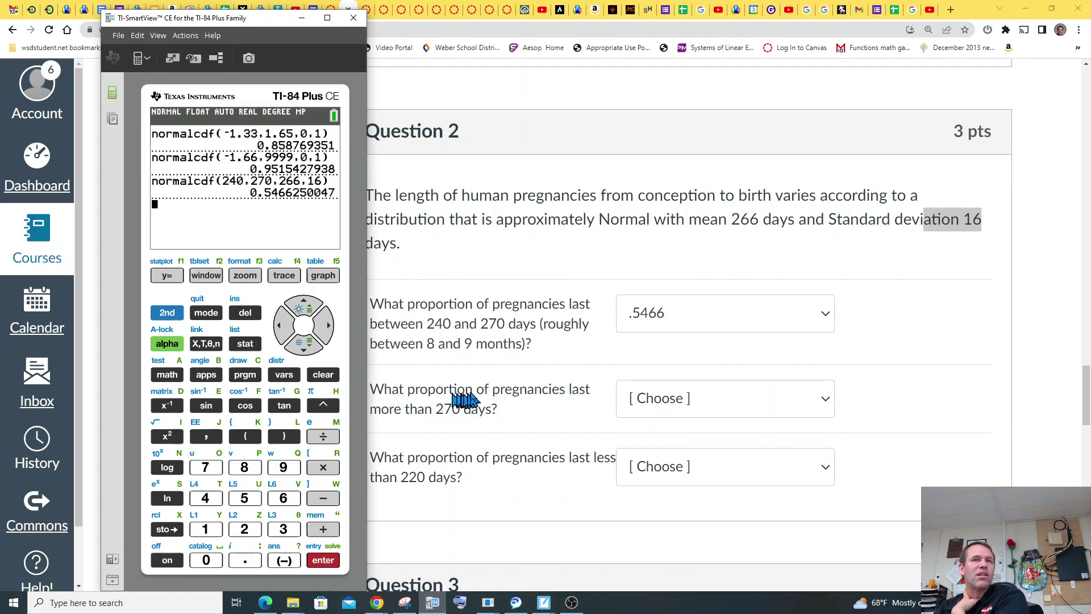
scroll(489, 386, down, 8)
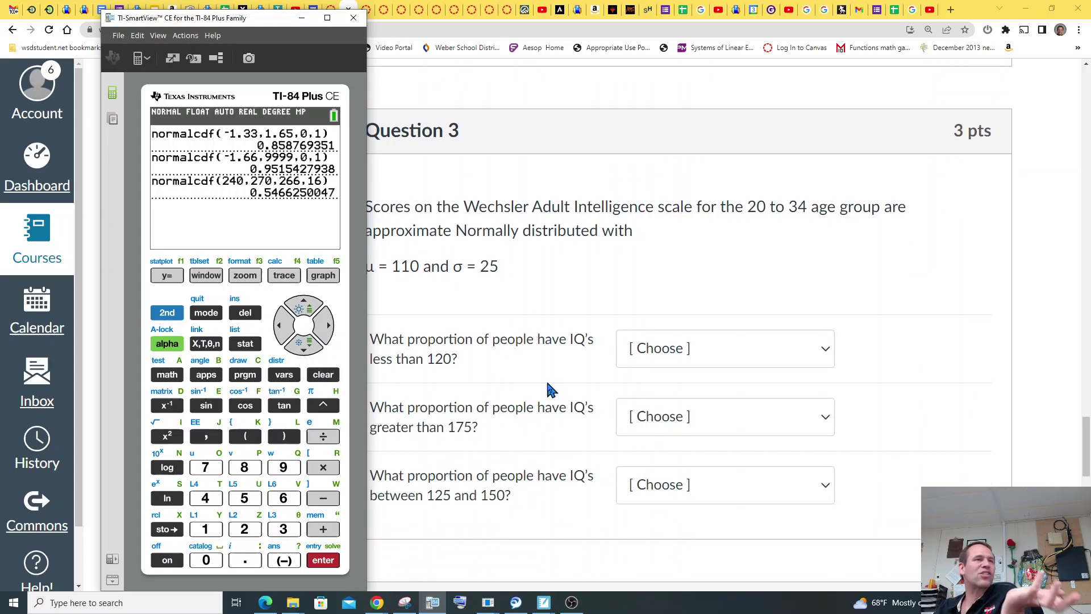
click(529, 409)
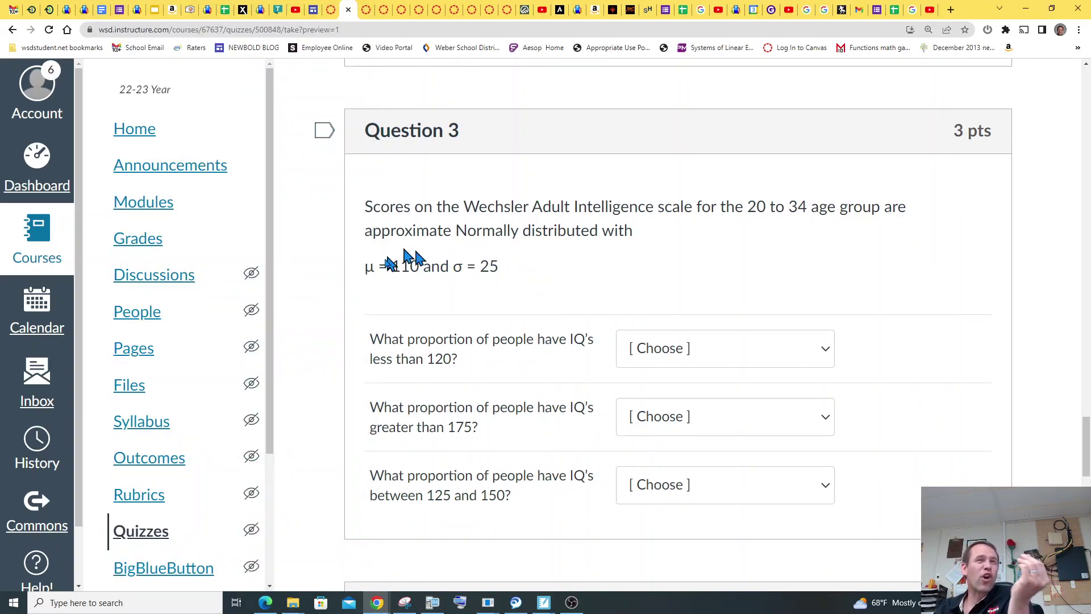
drag(396, 266, 490, 267)
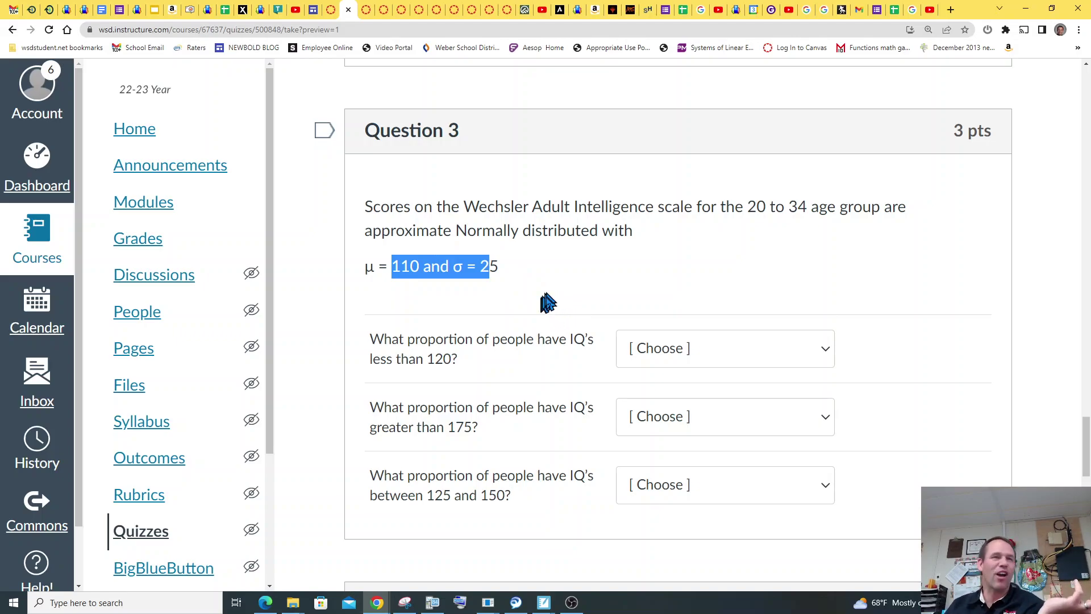
Step: Recall normalcdf(240,270,266,16) and change the mean to 110 and standard deviation to 25
click(432, 604)
click(167, 313)
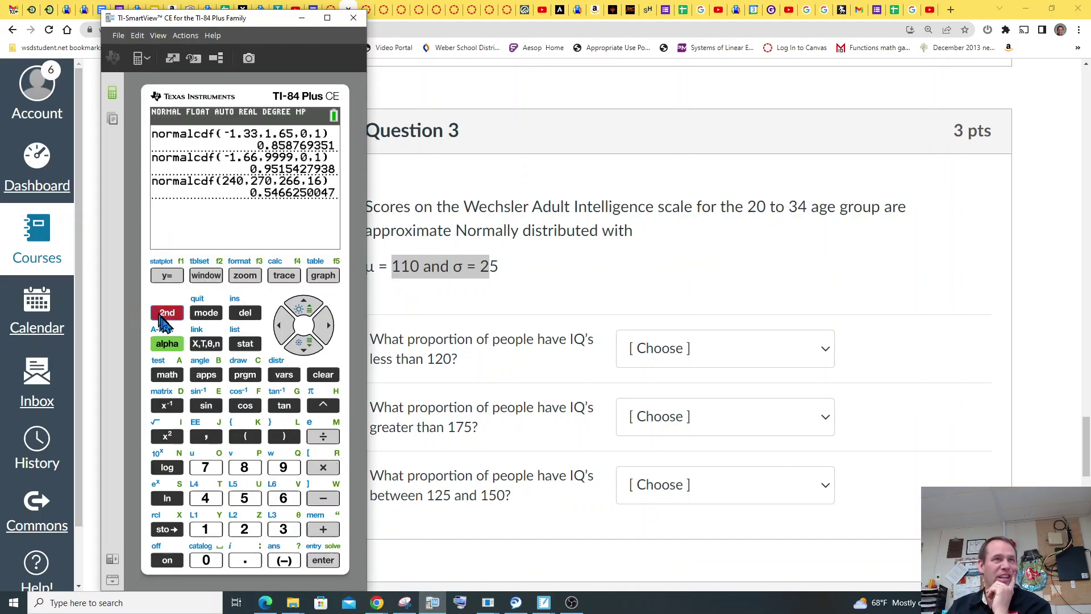
click(322, 560)
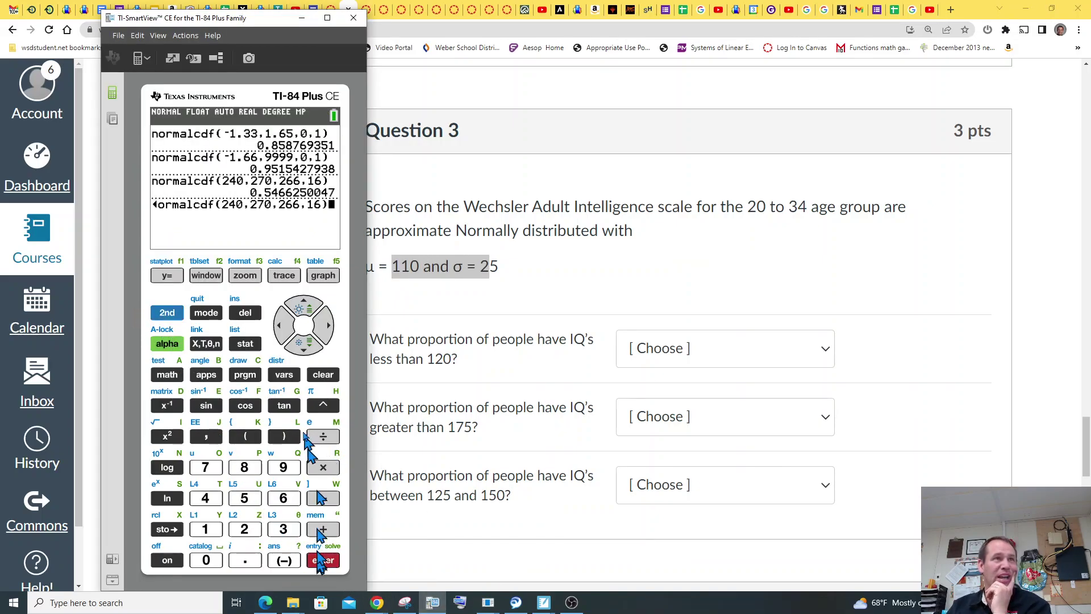
click(284, 329)
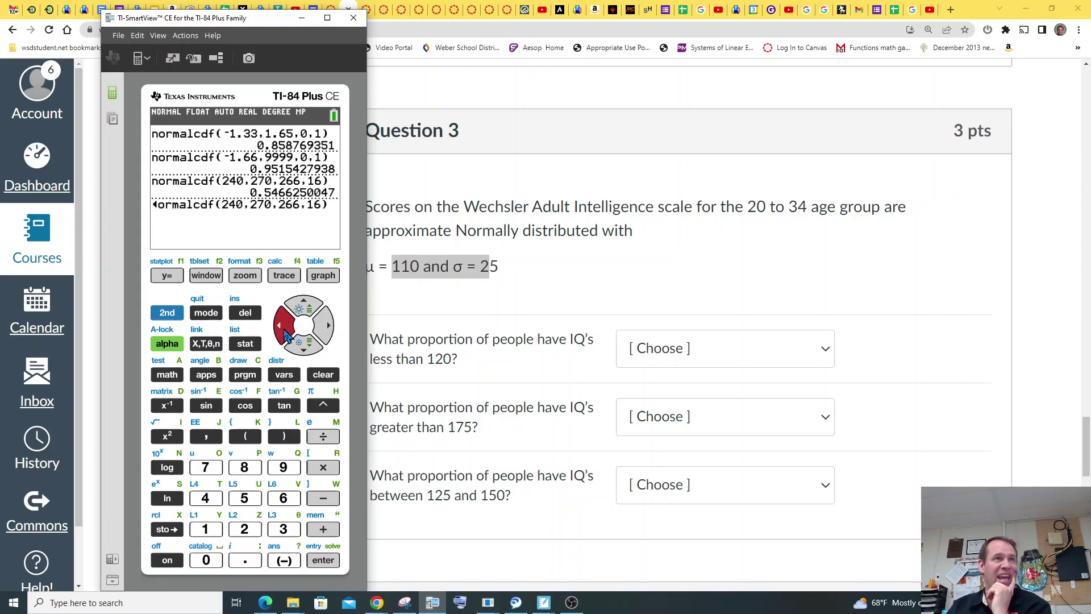
click(203, 530)
click(200, 560)
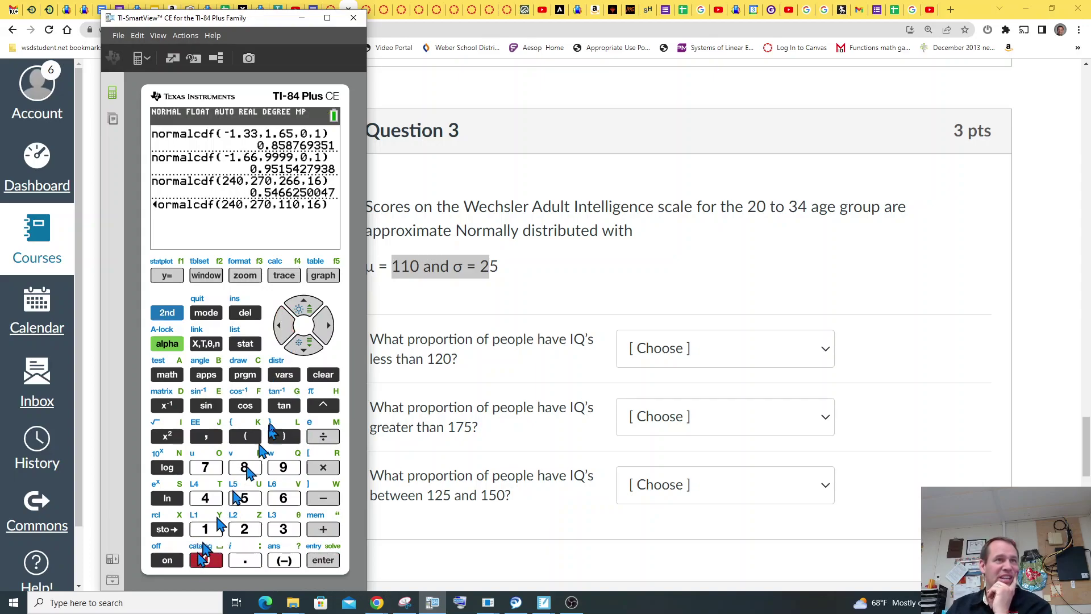
click(318, 341)
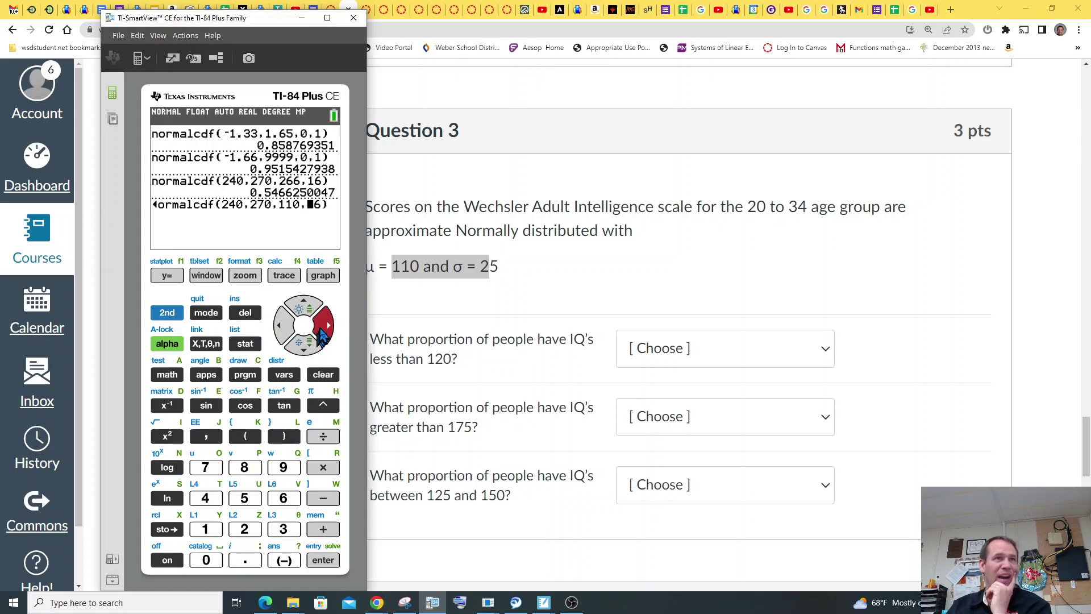
click(245, 529)
click(246, 498)
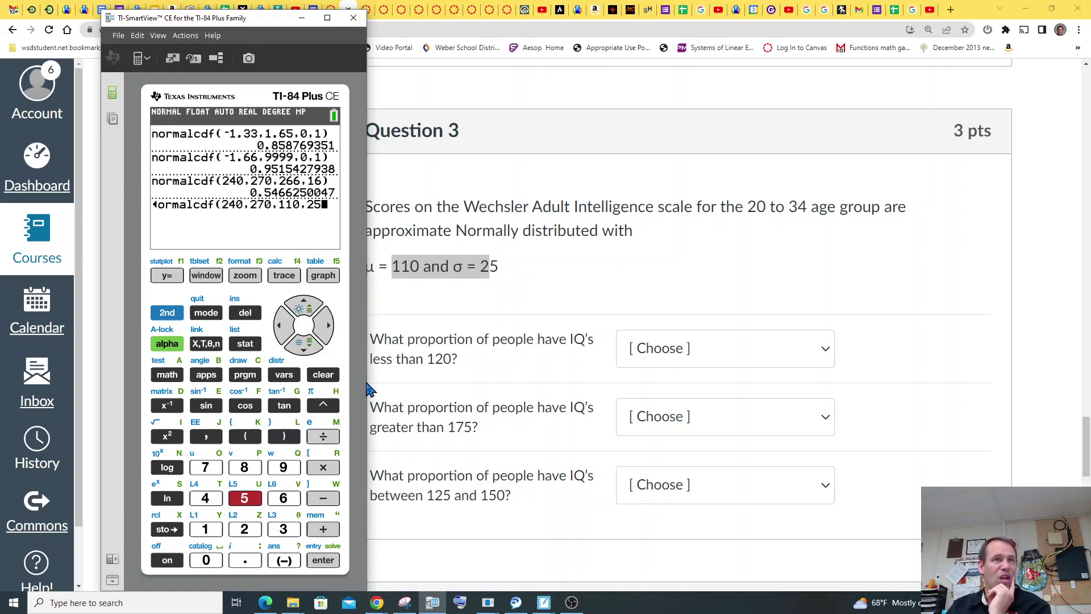
Step: Set the bounds to -999 and 120 and evaluate: 0.6554216971
click(285, 329)
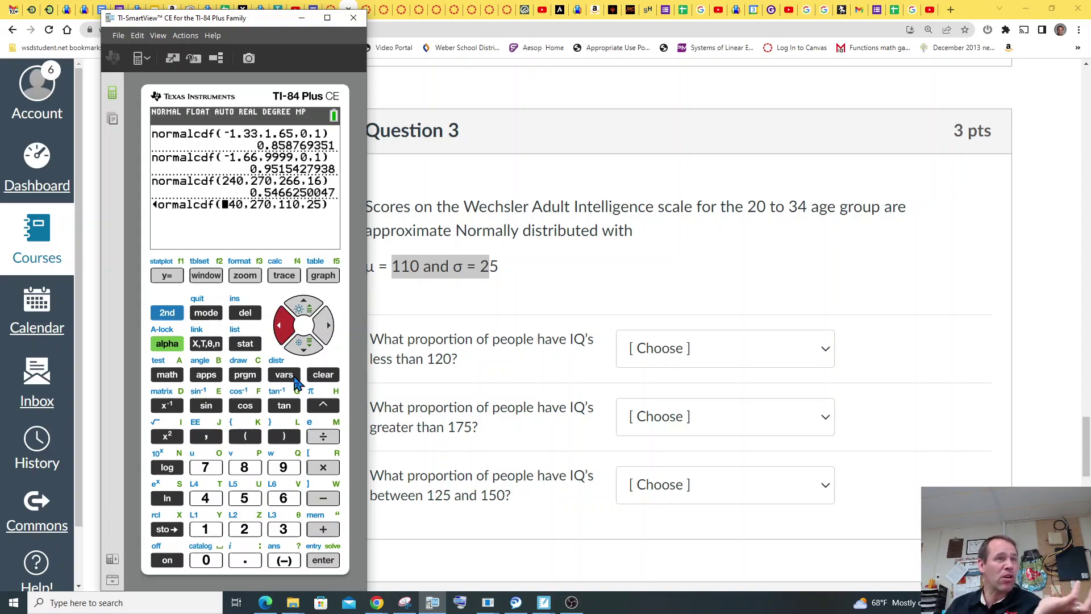
click(284, 559)
click(283, 467)
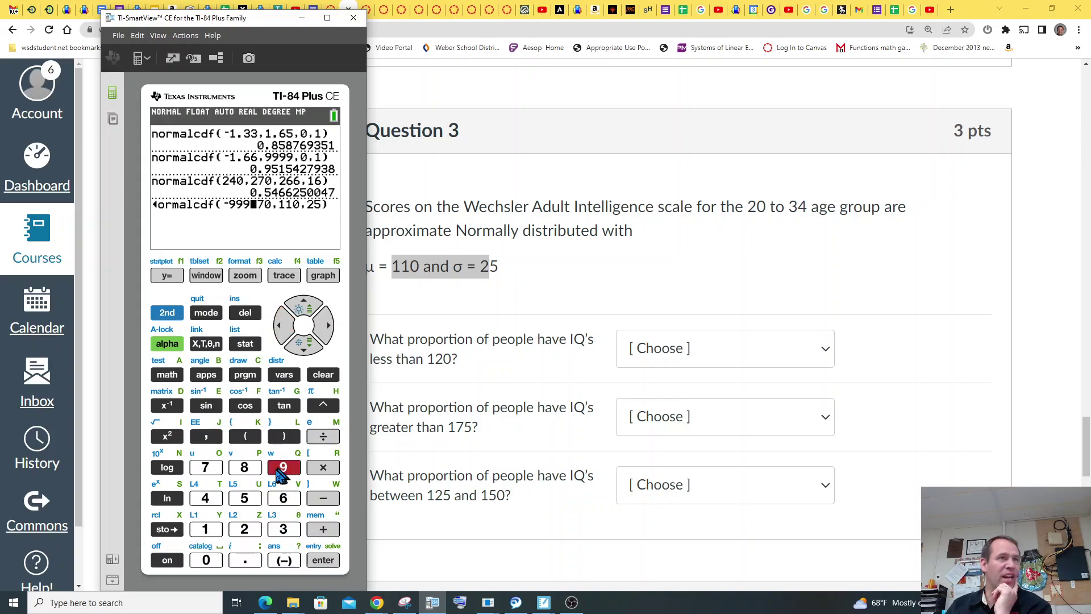
click(205, 437)
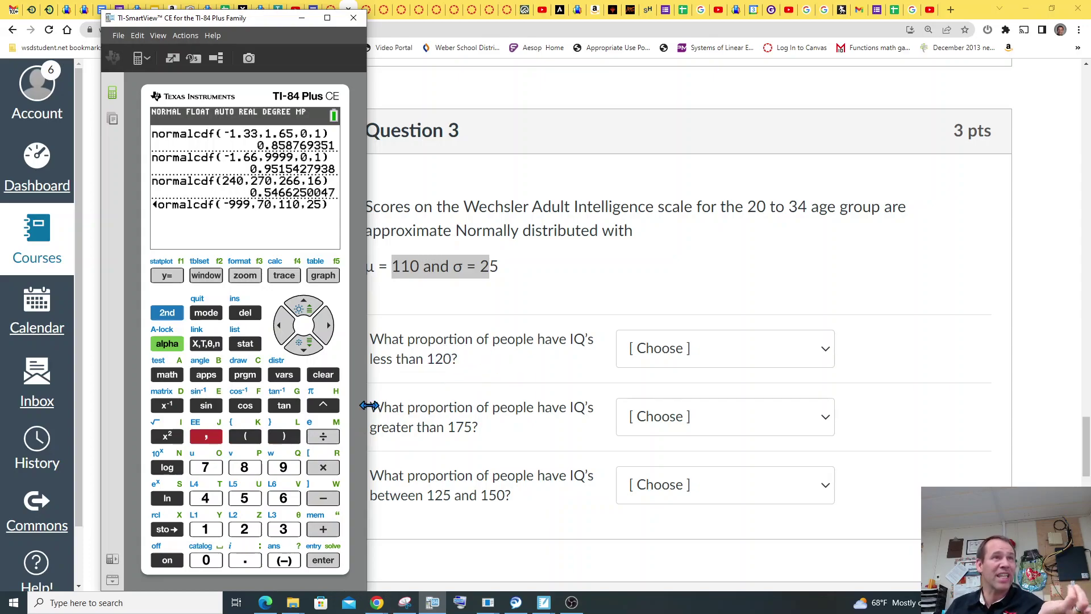
click(167, 313)
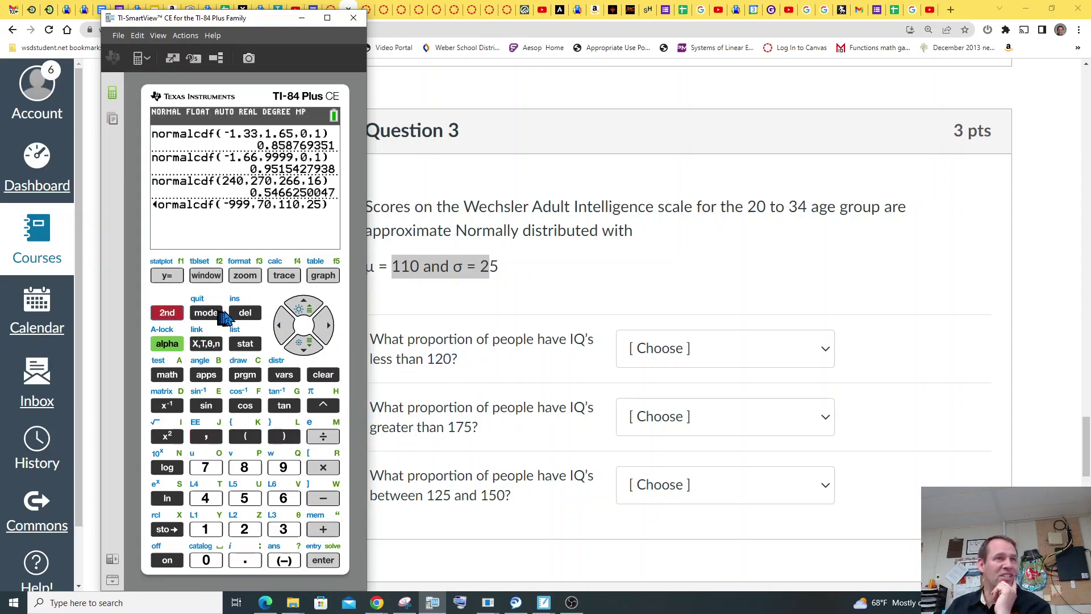
click(243, 314)
click(205, 528)
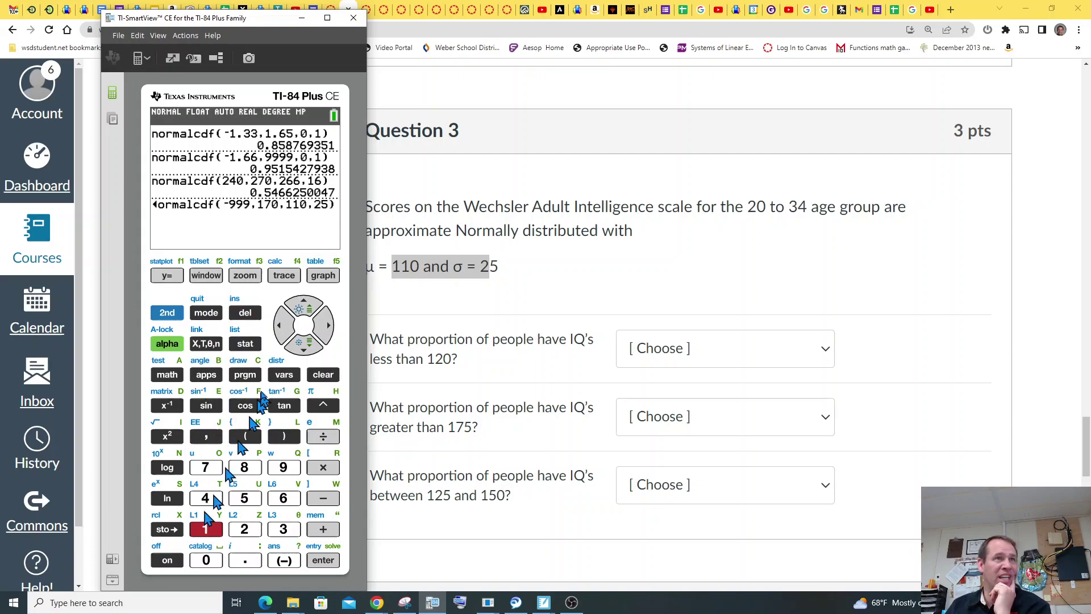
click(319, 334)
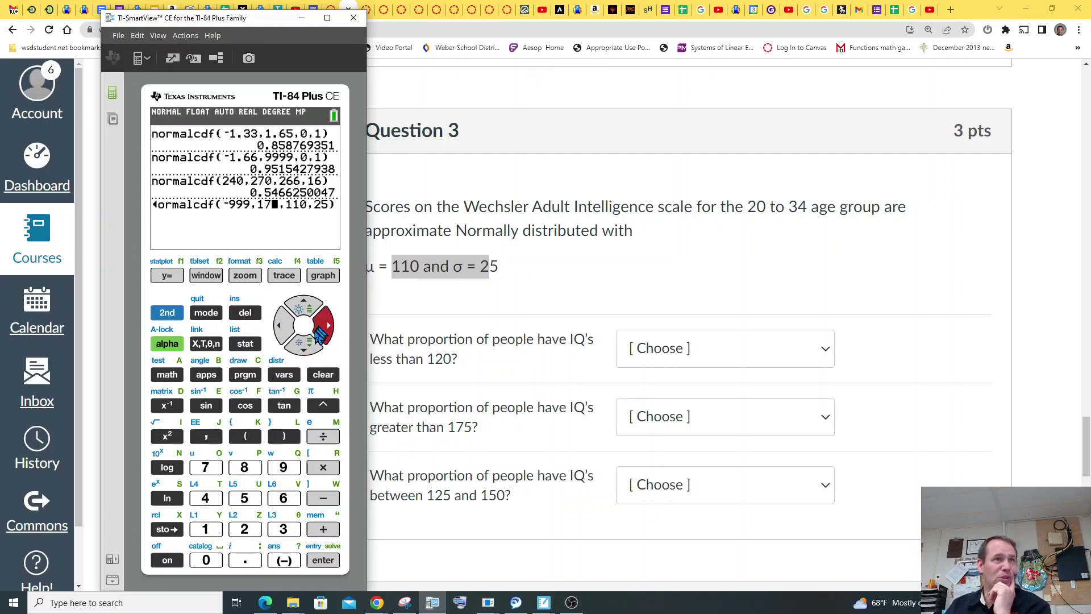
click(279, 325)
click(245, 529)
click(205, 560)
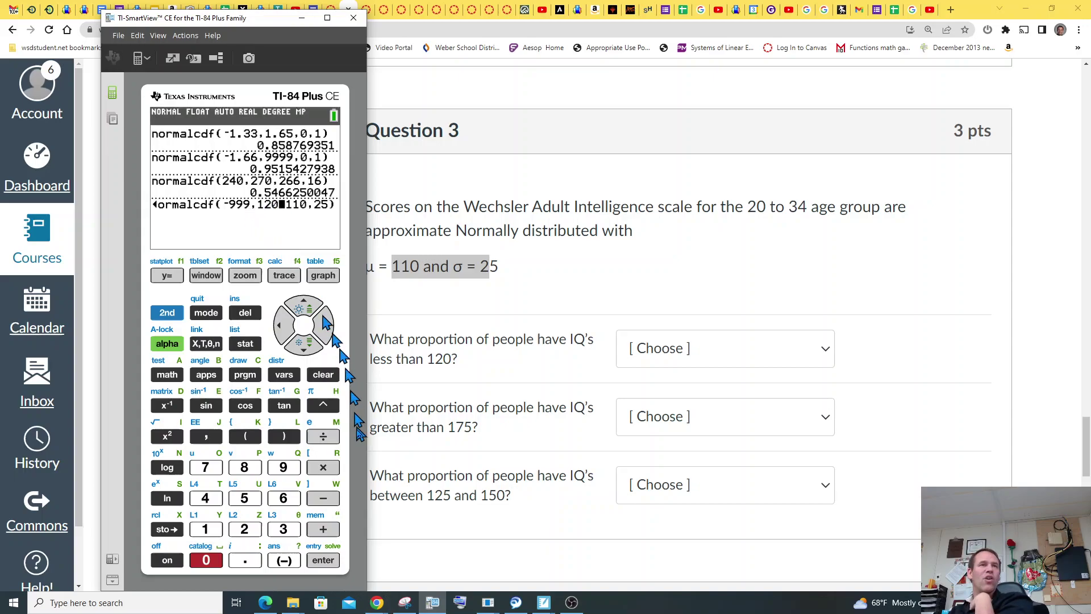
click(323, 560)
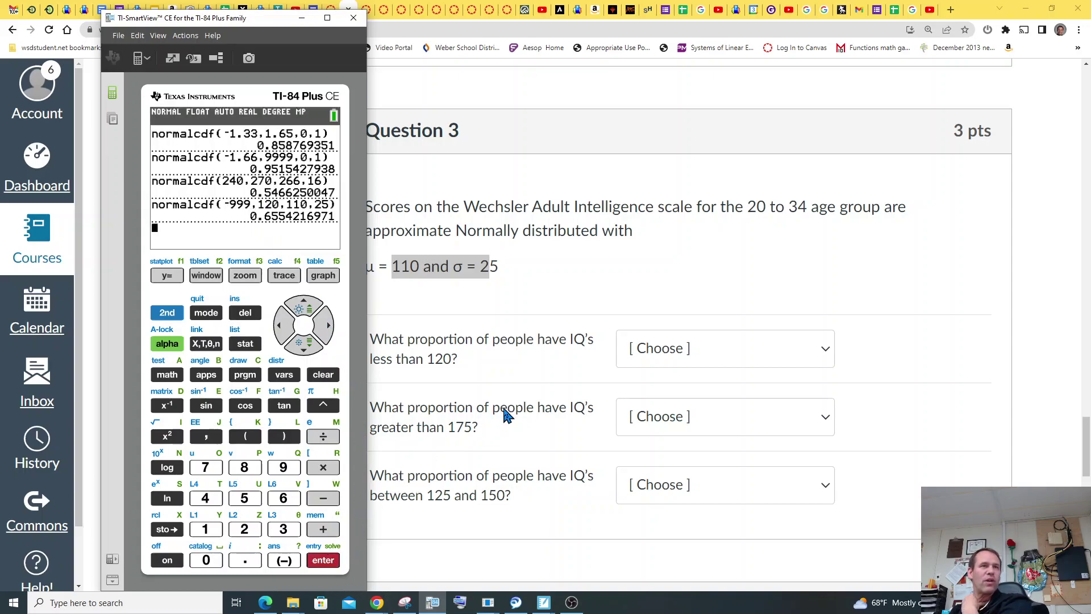
Step: Choose .6554 for IQs below 120 in Question 3 and bring the calculator forward
click(659, 356)
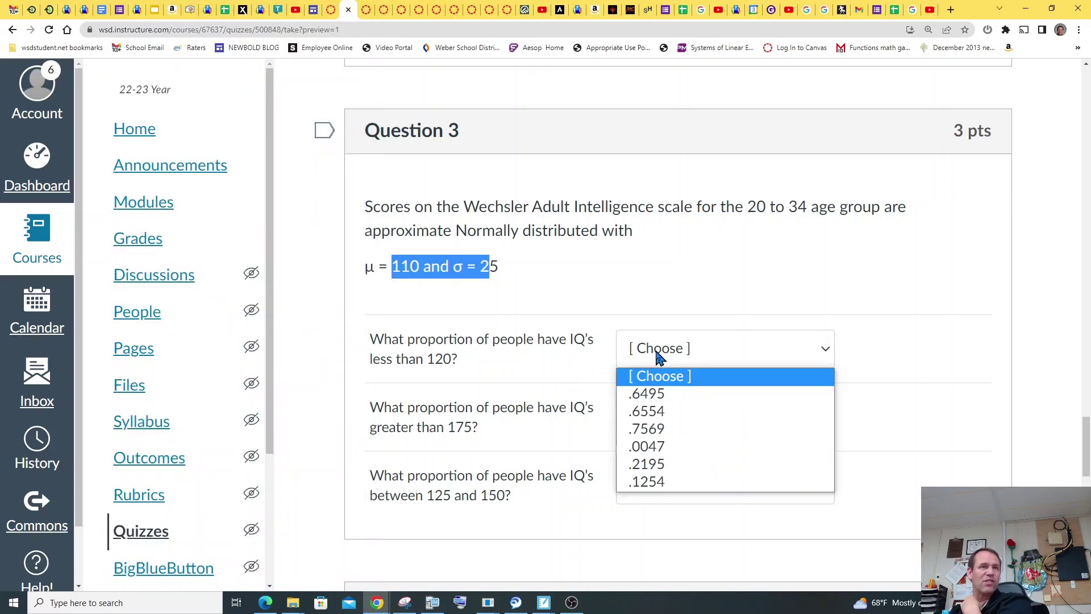
click(671, 416)
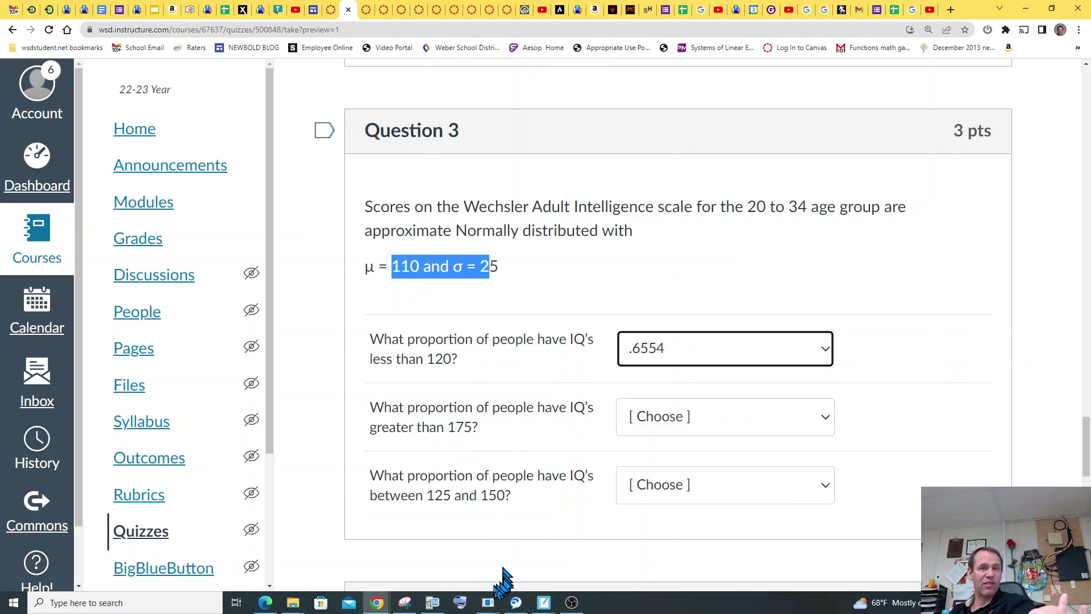
click(432, 602)
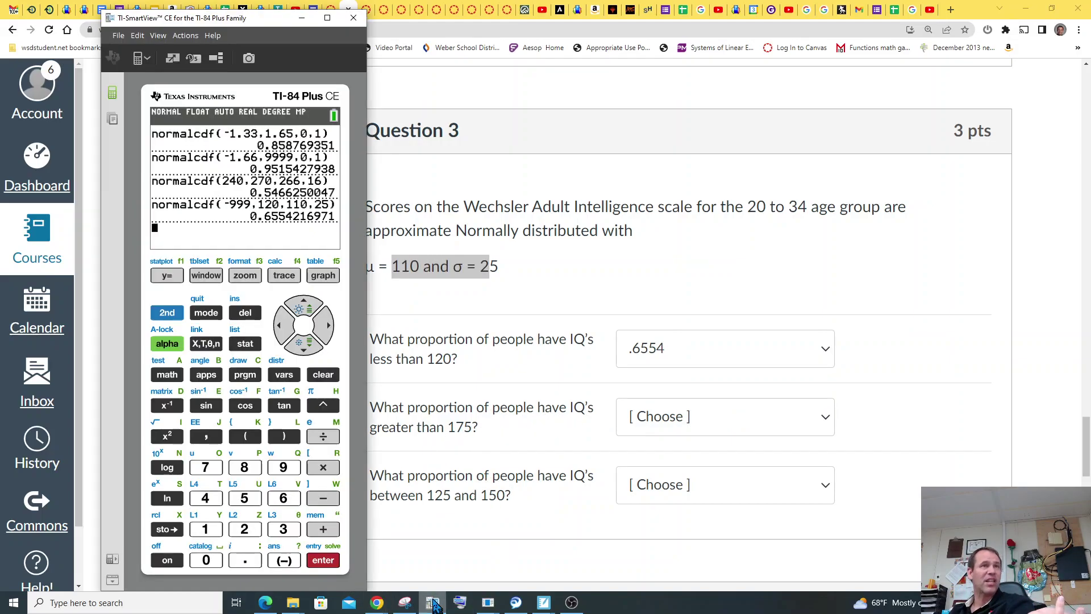
Step: Edit the last entry to normalcdf(175,9999,110,25) and evaluate: 0.0046612218
click(167, 313)
click(322, 560)
click(282, 329)
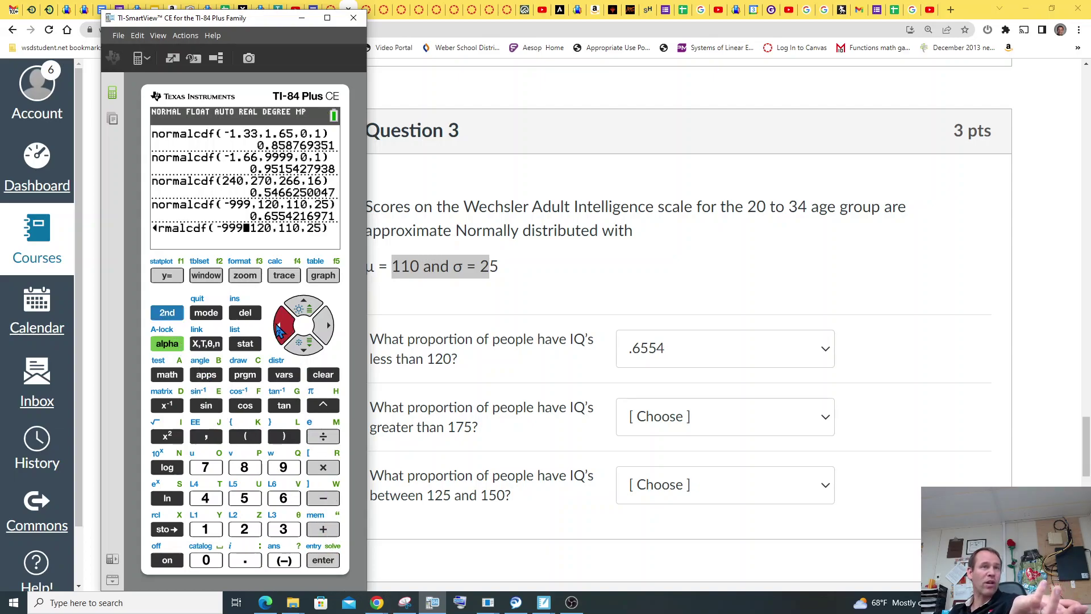
click(205, 529)
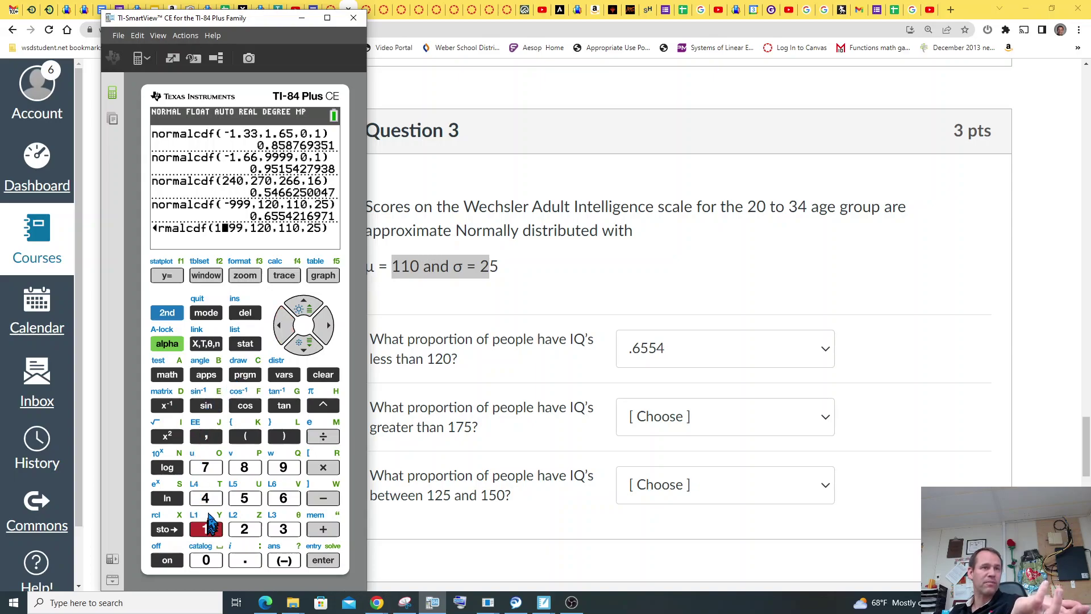
click(205, 466)
click(244, 497)
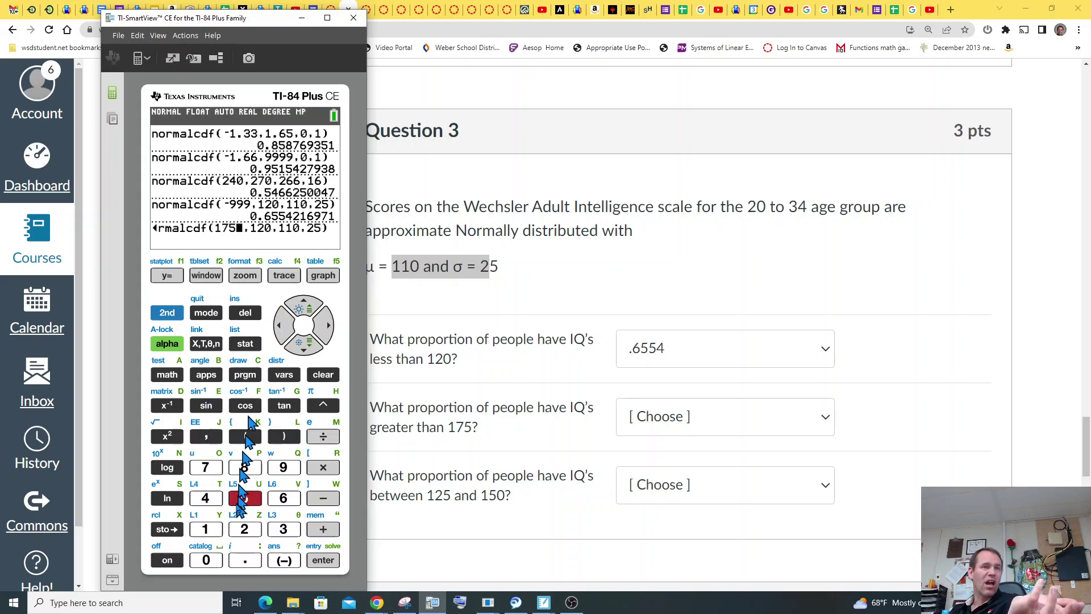
click(207, 436)
click(282, 467)
click(282, 468)
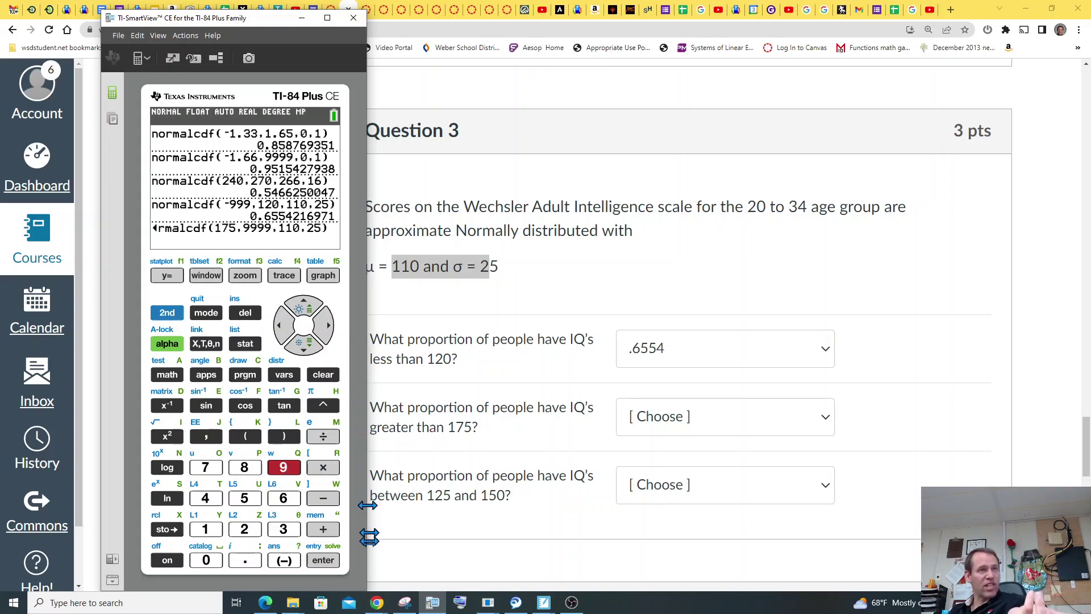
click(329, 561)
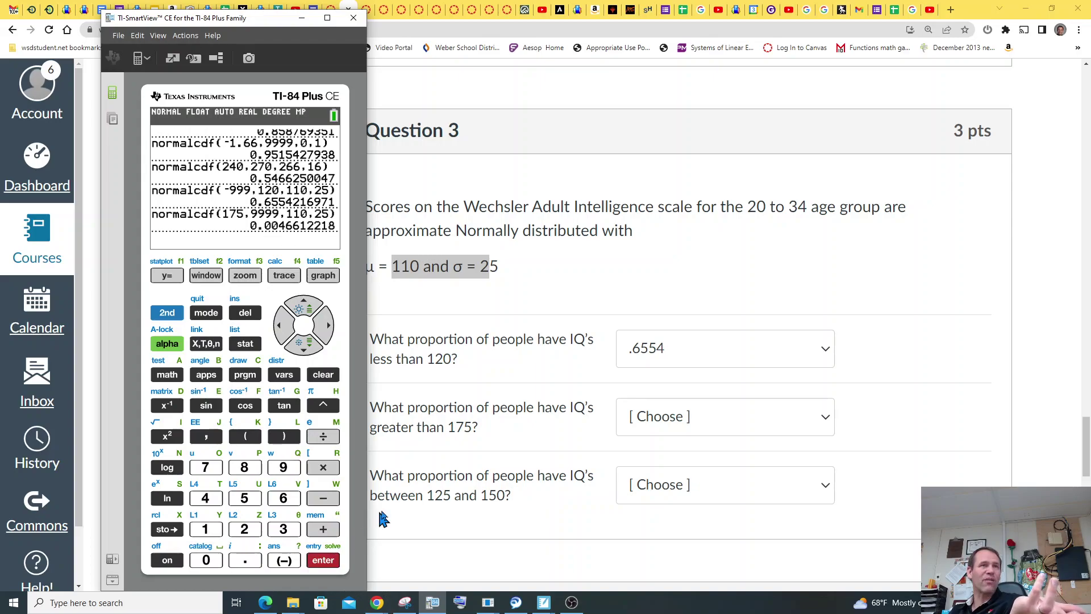
Step: Answer .0047 for the proportion of IQs greater than 175 in Question 3
click(660, 418)
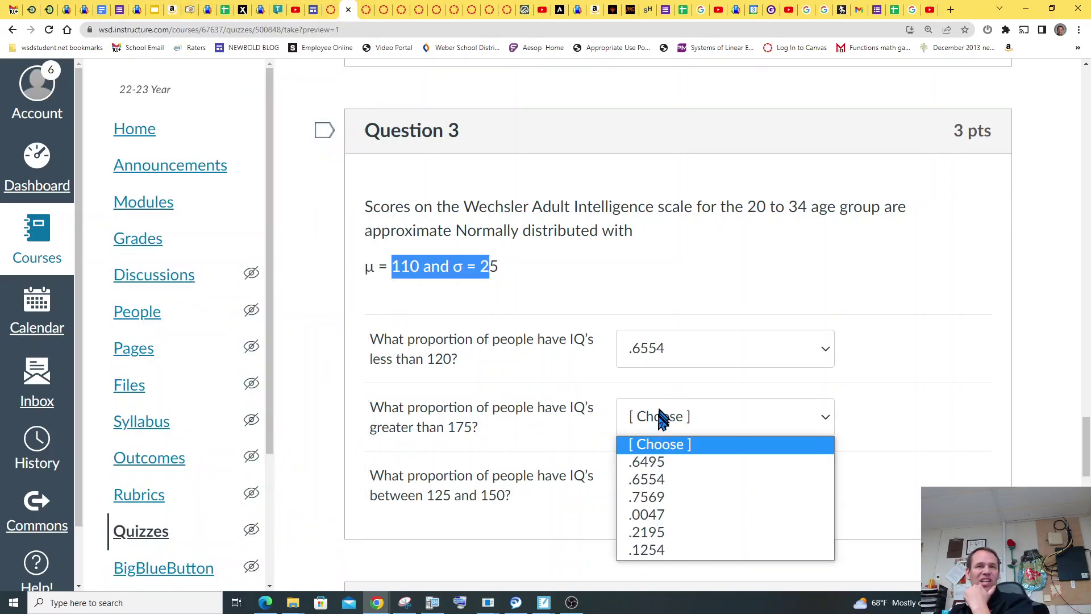
click(655, 514)
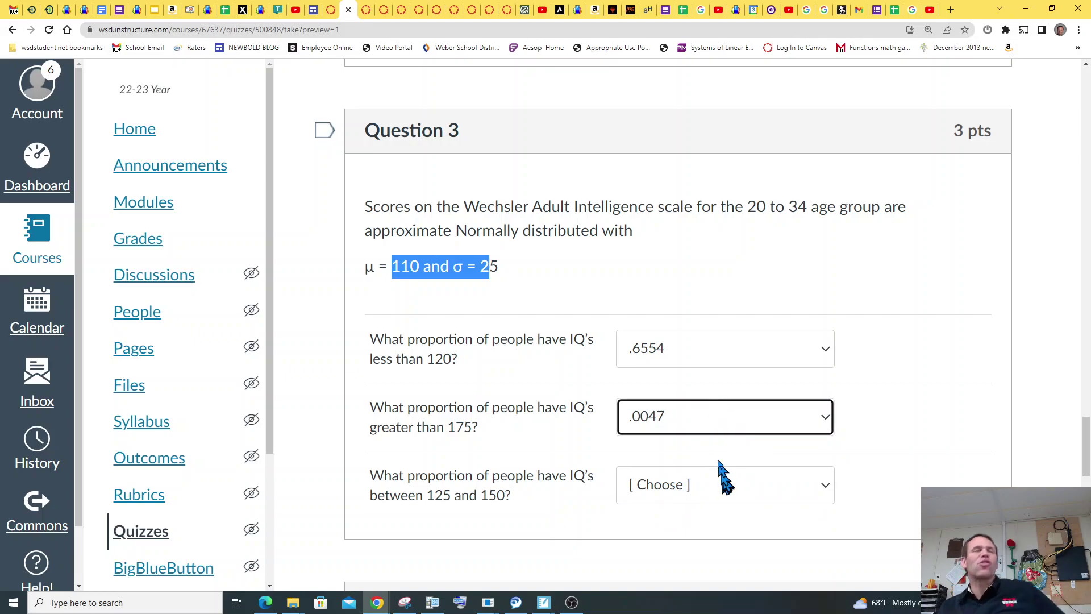
scroll(719, 469, up, 3)
scroll(710, 465, up, 5)
Step: Review the answers already chosen for Questions 1 and 2, then return to Question 3
scroll(738, 392, up, 11)
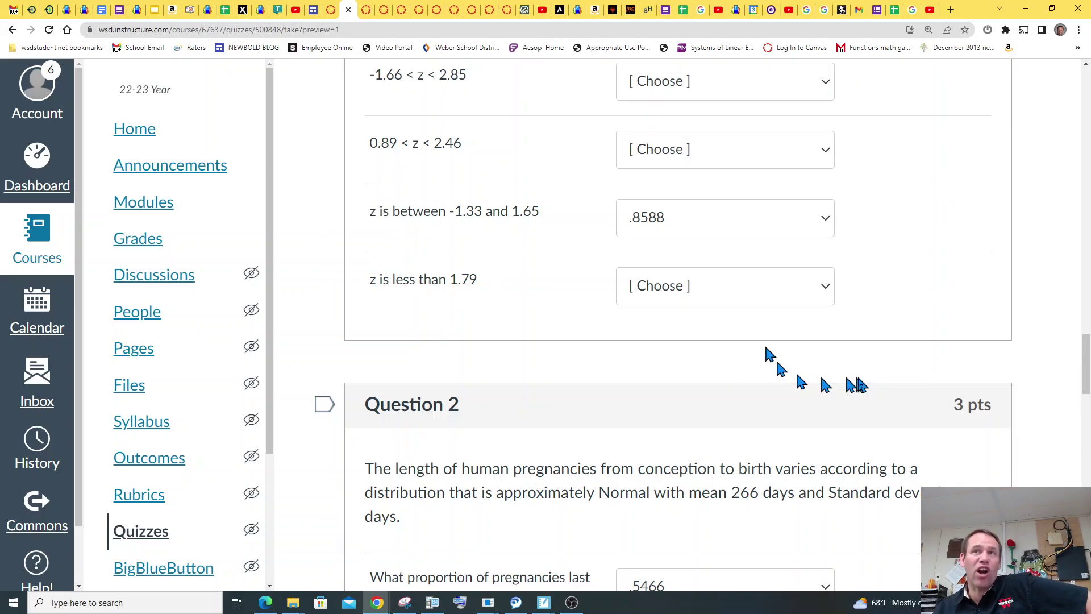
scroll(878, 414, up, 4)
scroll(864, 414, down, 8)
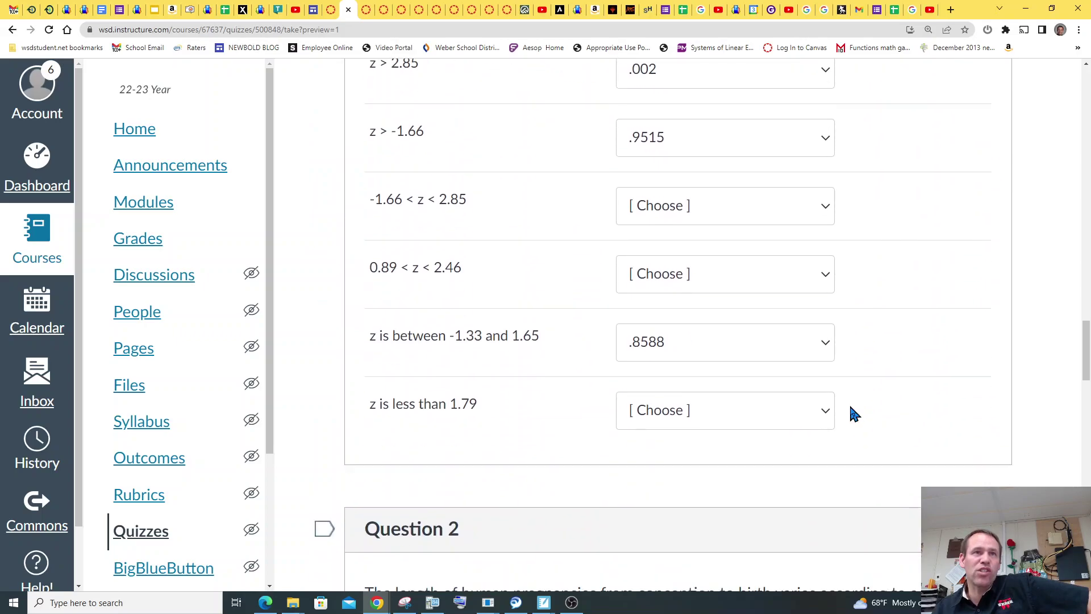
scroll(751, 233, up, 4)
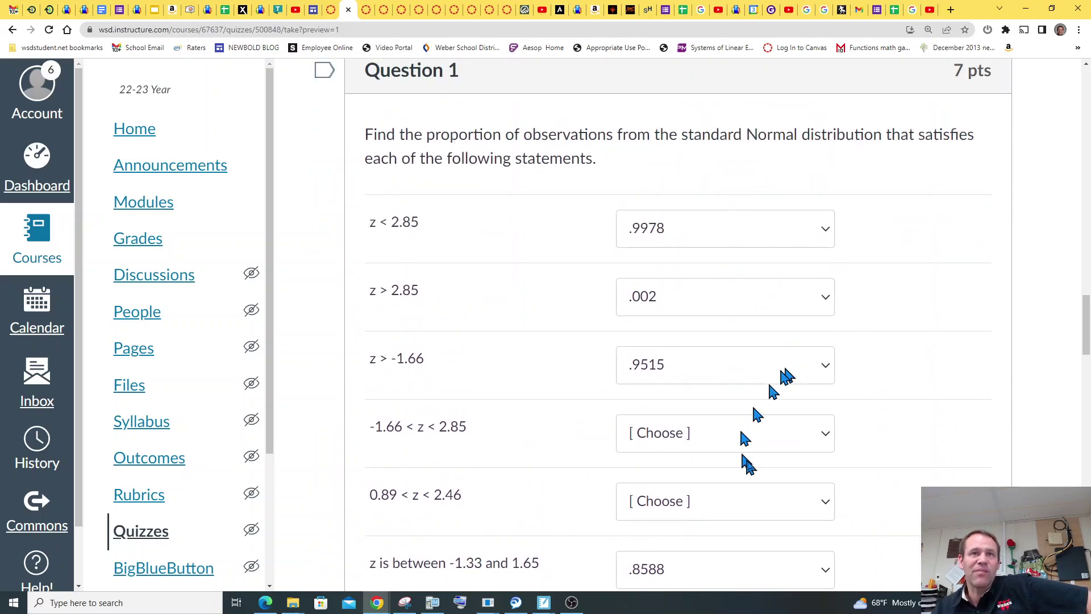
scroll(943, 455, down, 5)
scroll(959, 452, down, 6)
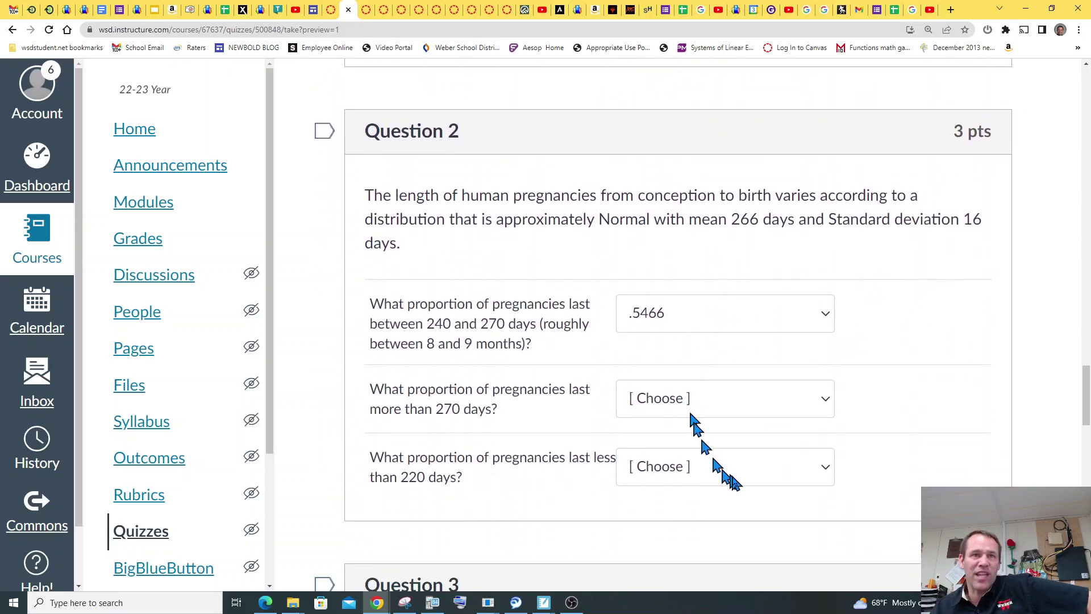
scroll(780, 521, down, 2)
scroll(780, 521, down, 3)
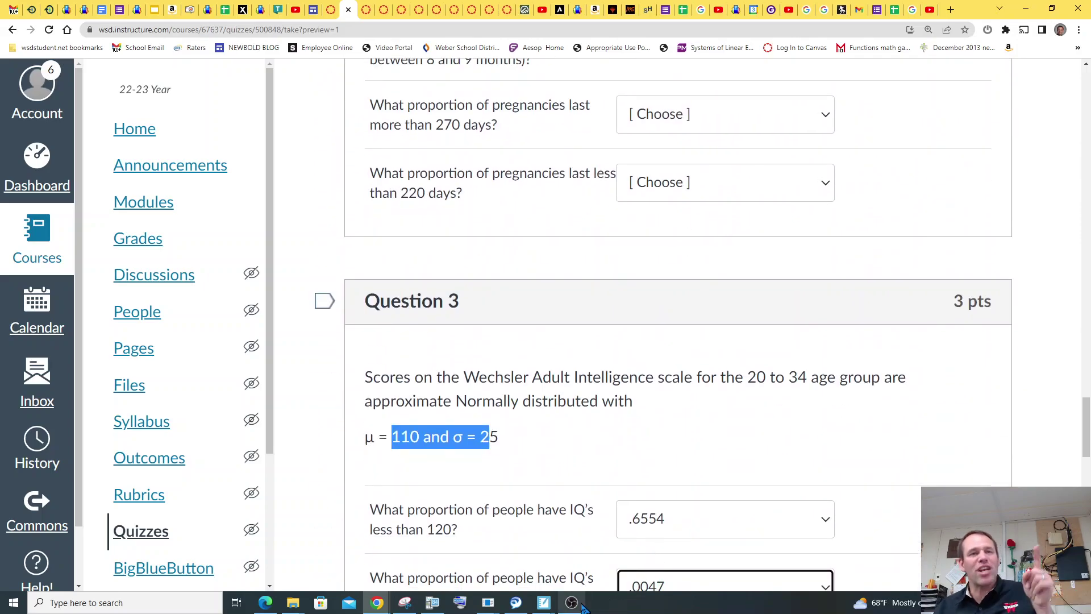
mouse_move(575, 607)
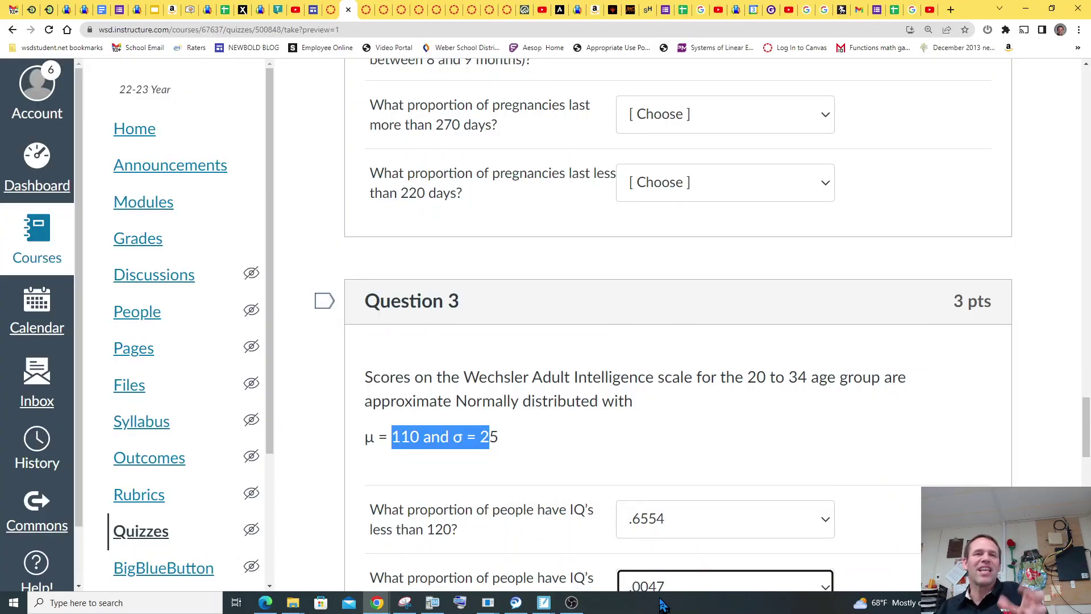
click(572, 607)
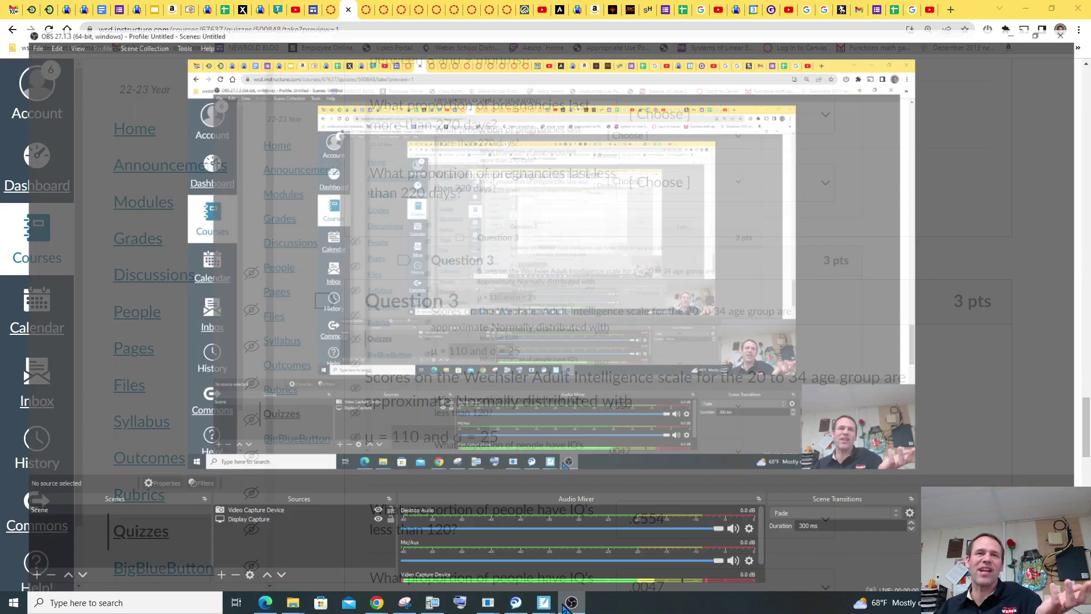